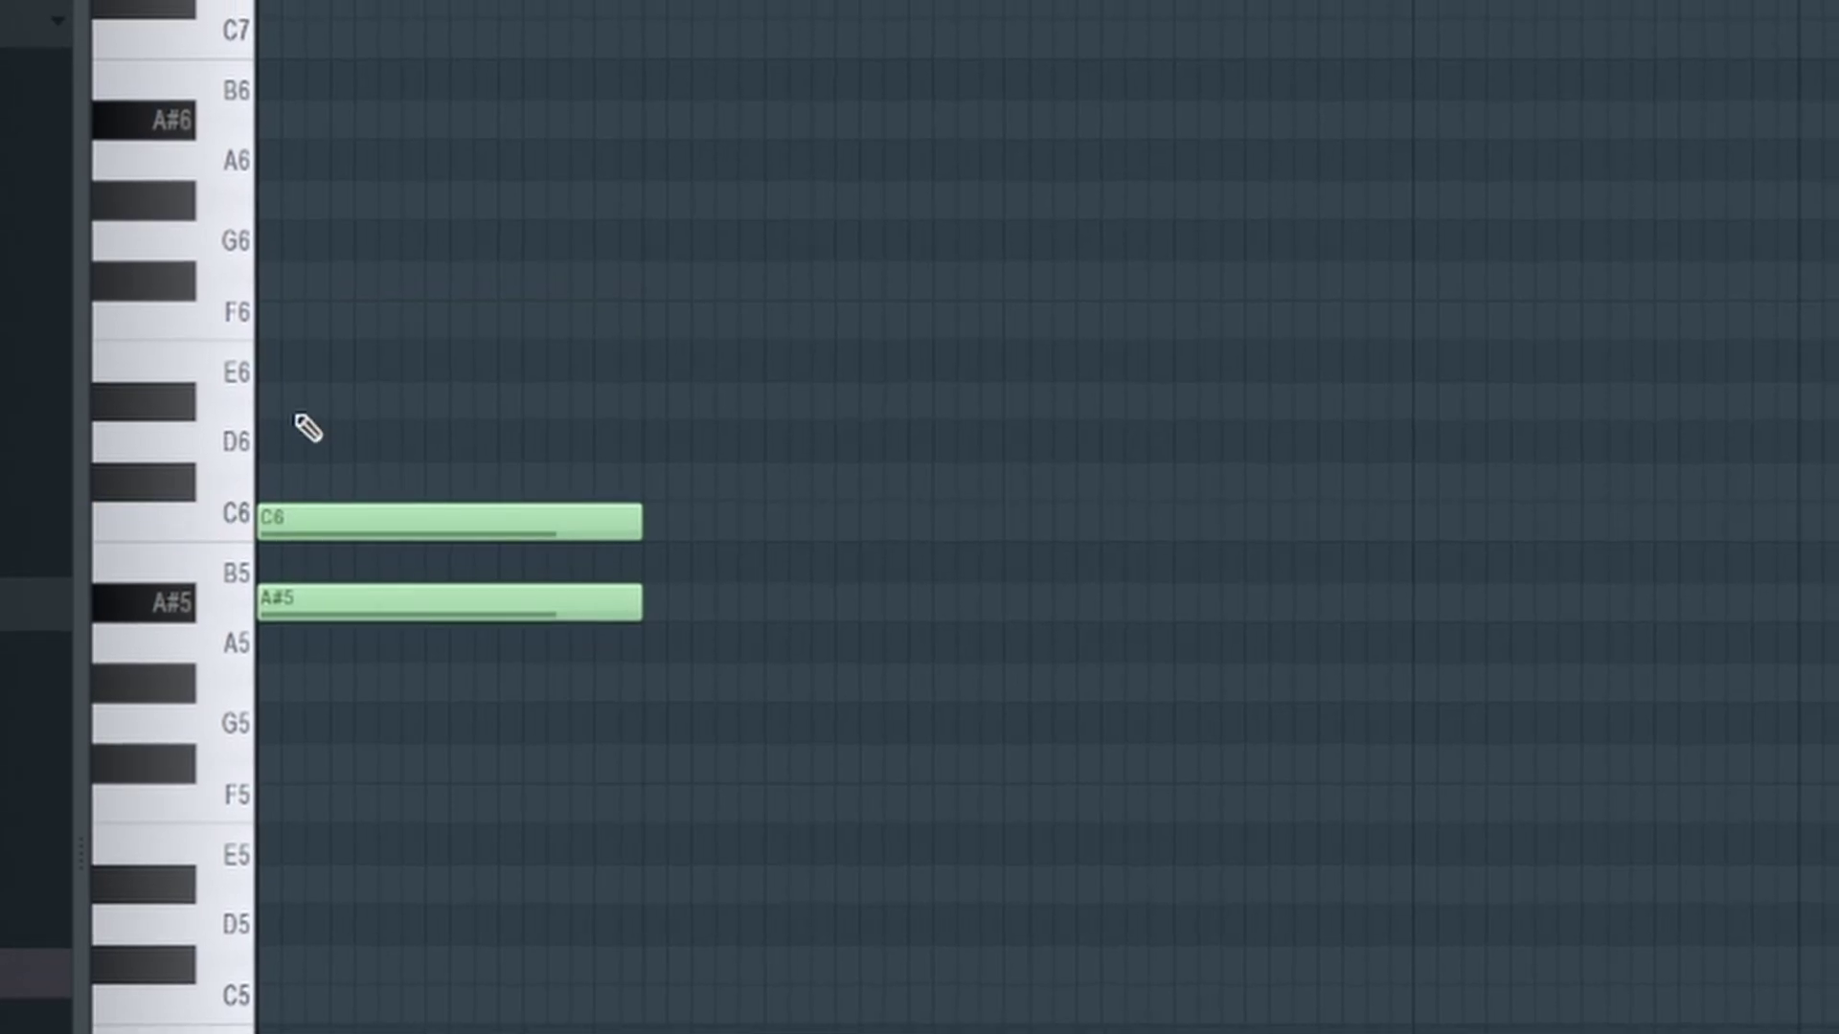
Add an F6 note of matching length above the A#5 and C6 notes to complete the three-note chord.
{"action": "left_click", "coordinate": [287, 331]}
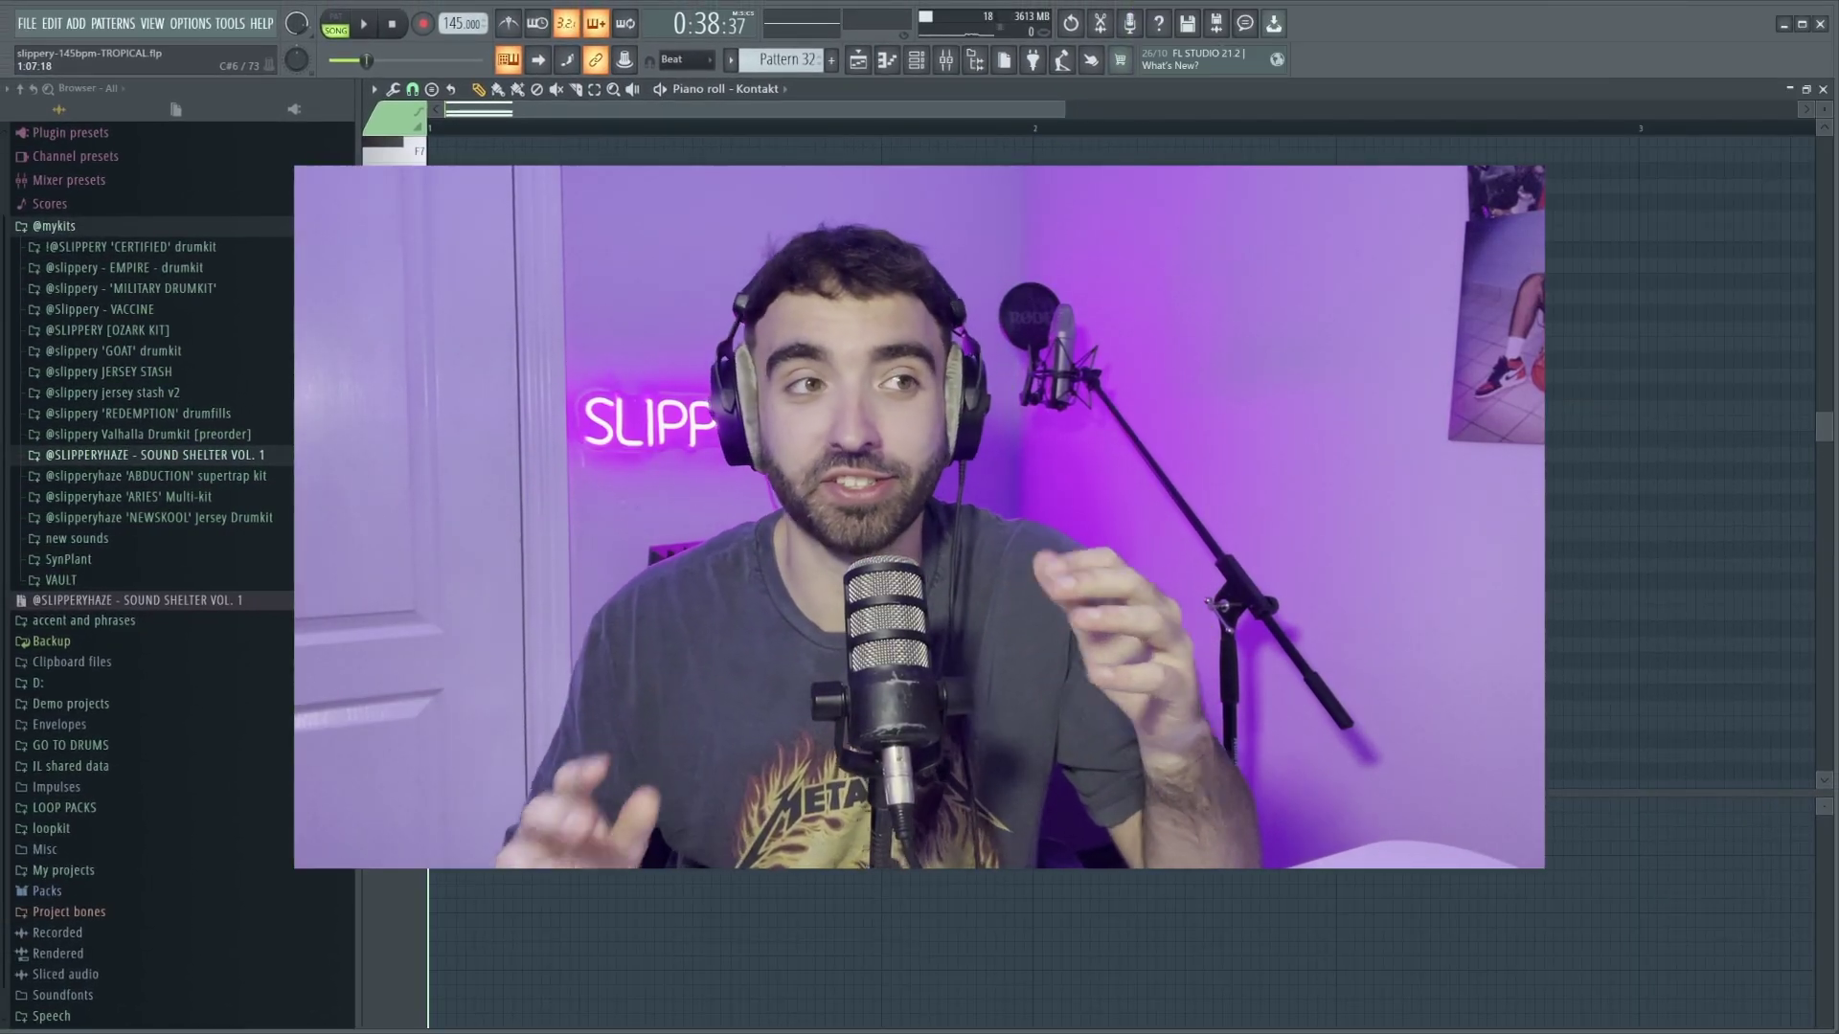
{"action": "left_click_drag", "start_coordinate": [588, 493], "coordinate": [654, 357]}
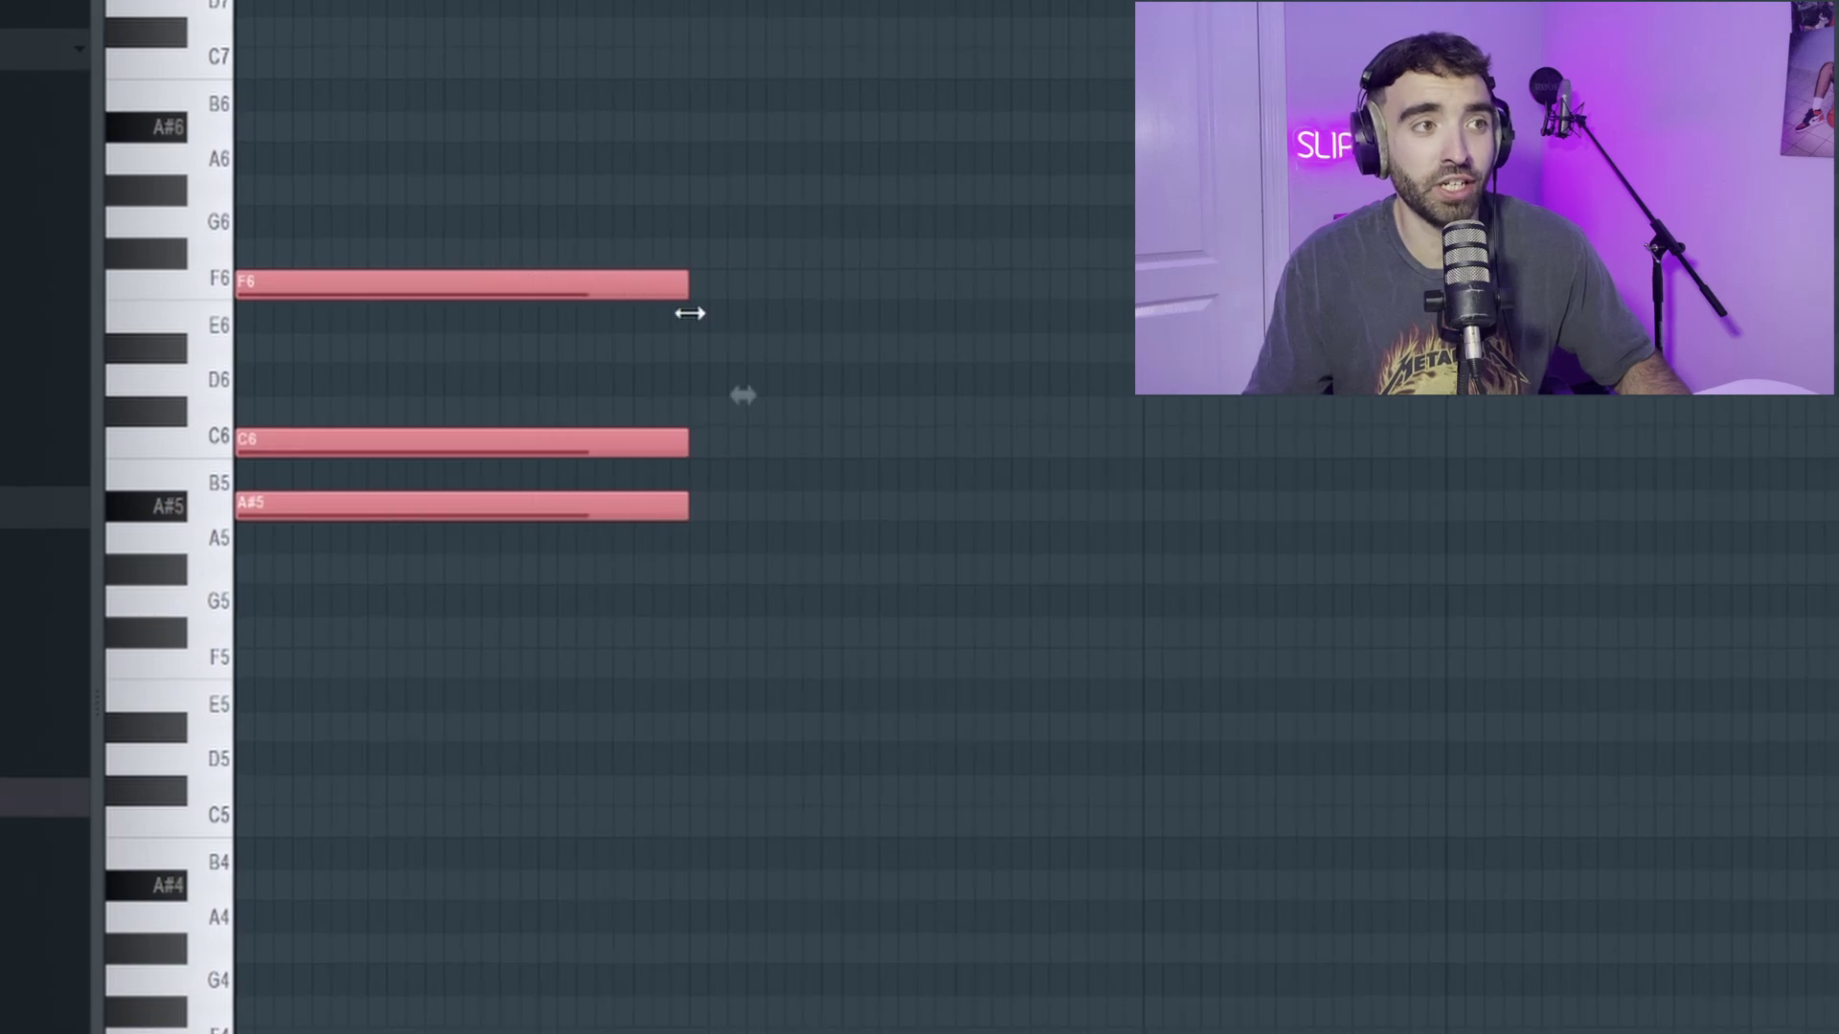
{"action": "left_click", "coordinate": [855, 427]}
{"action": "left_click", "coordinate": [842, 414]}
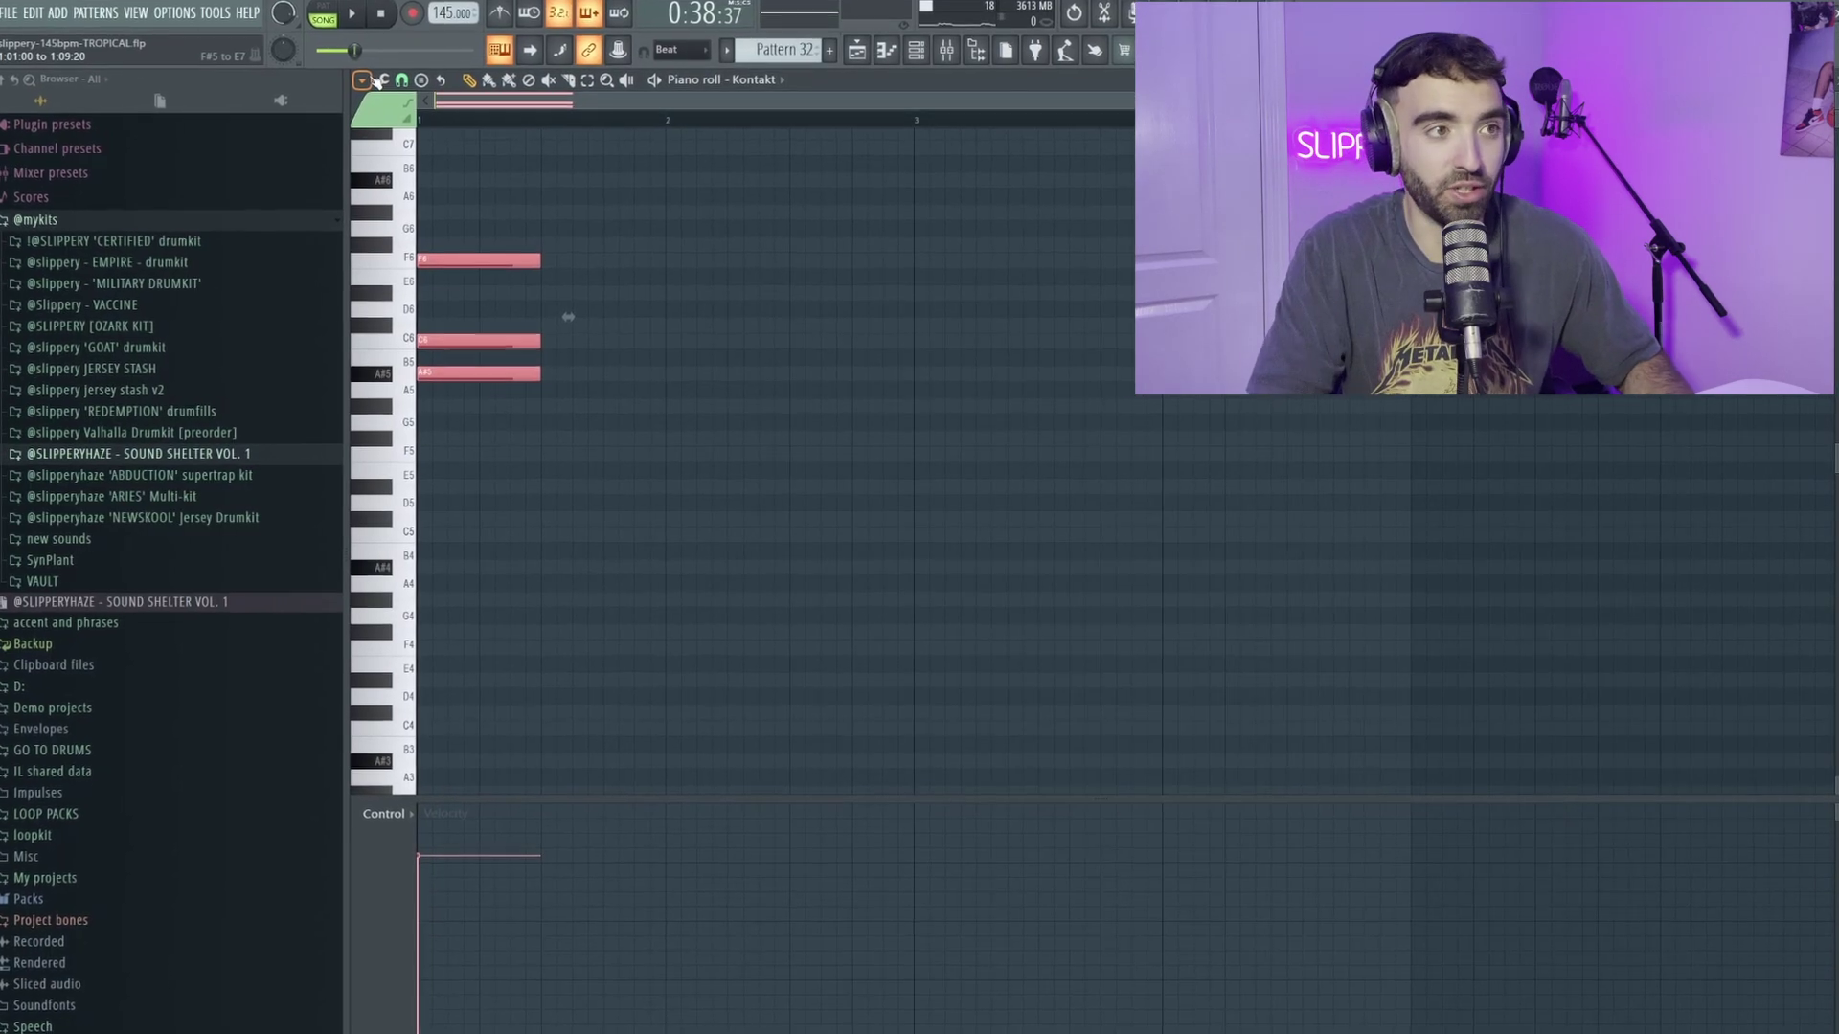
Transpose the three-note chord down one octave and lengthen its notes to three bars.
{"action": "key", "text": "ctrl+Down"}
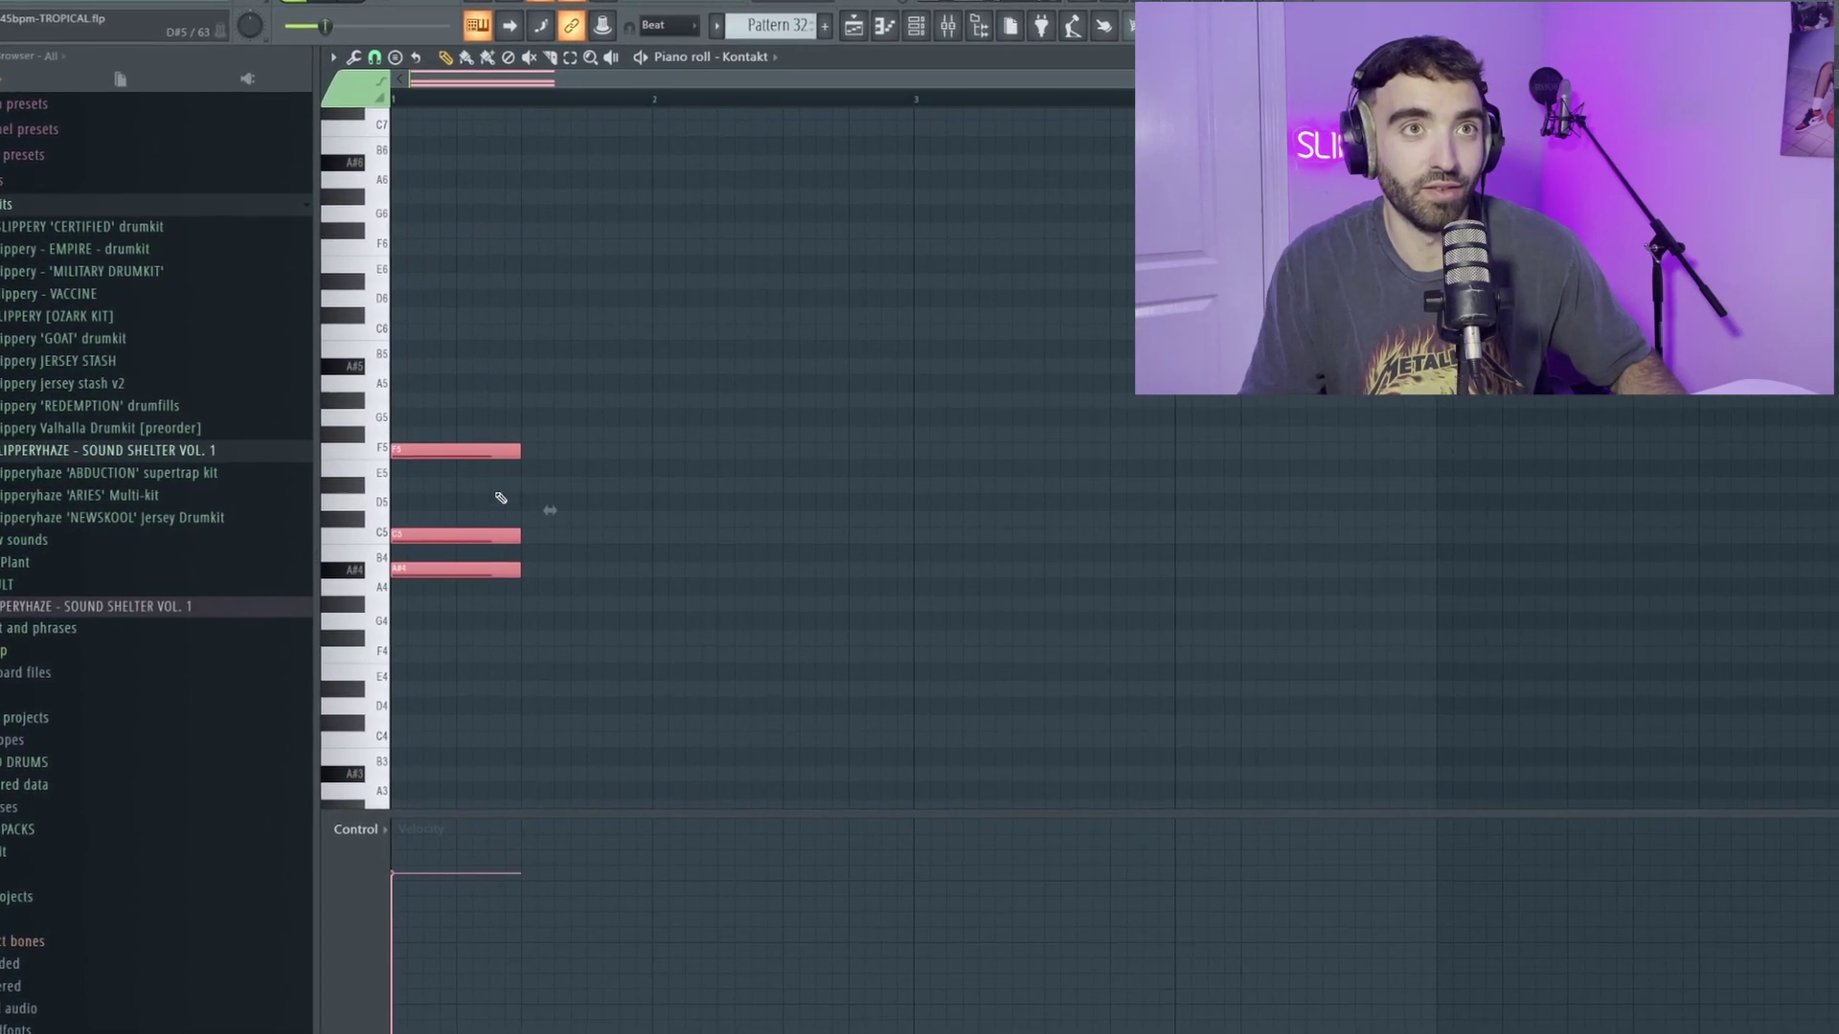
{"action": "left_click_drag", "start_coordinate": [518, 447], "coordinate": [1179, 448]}
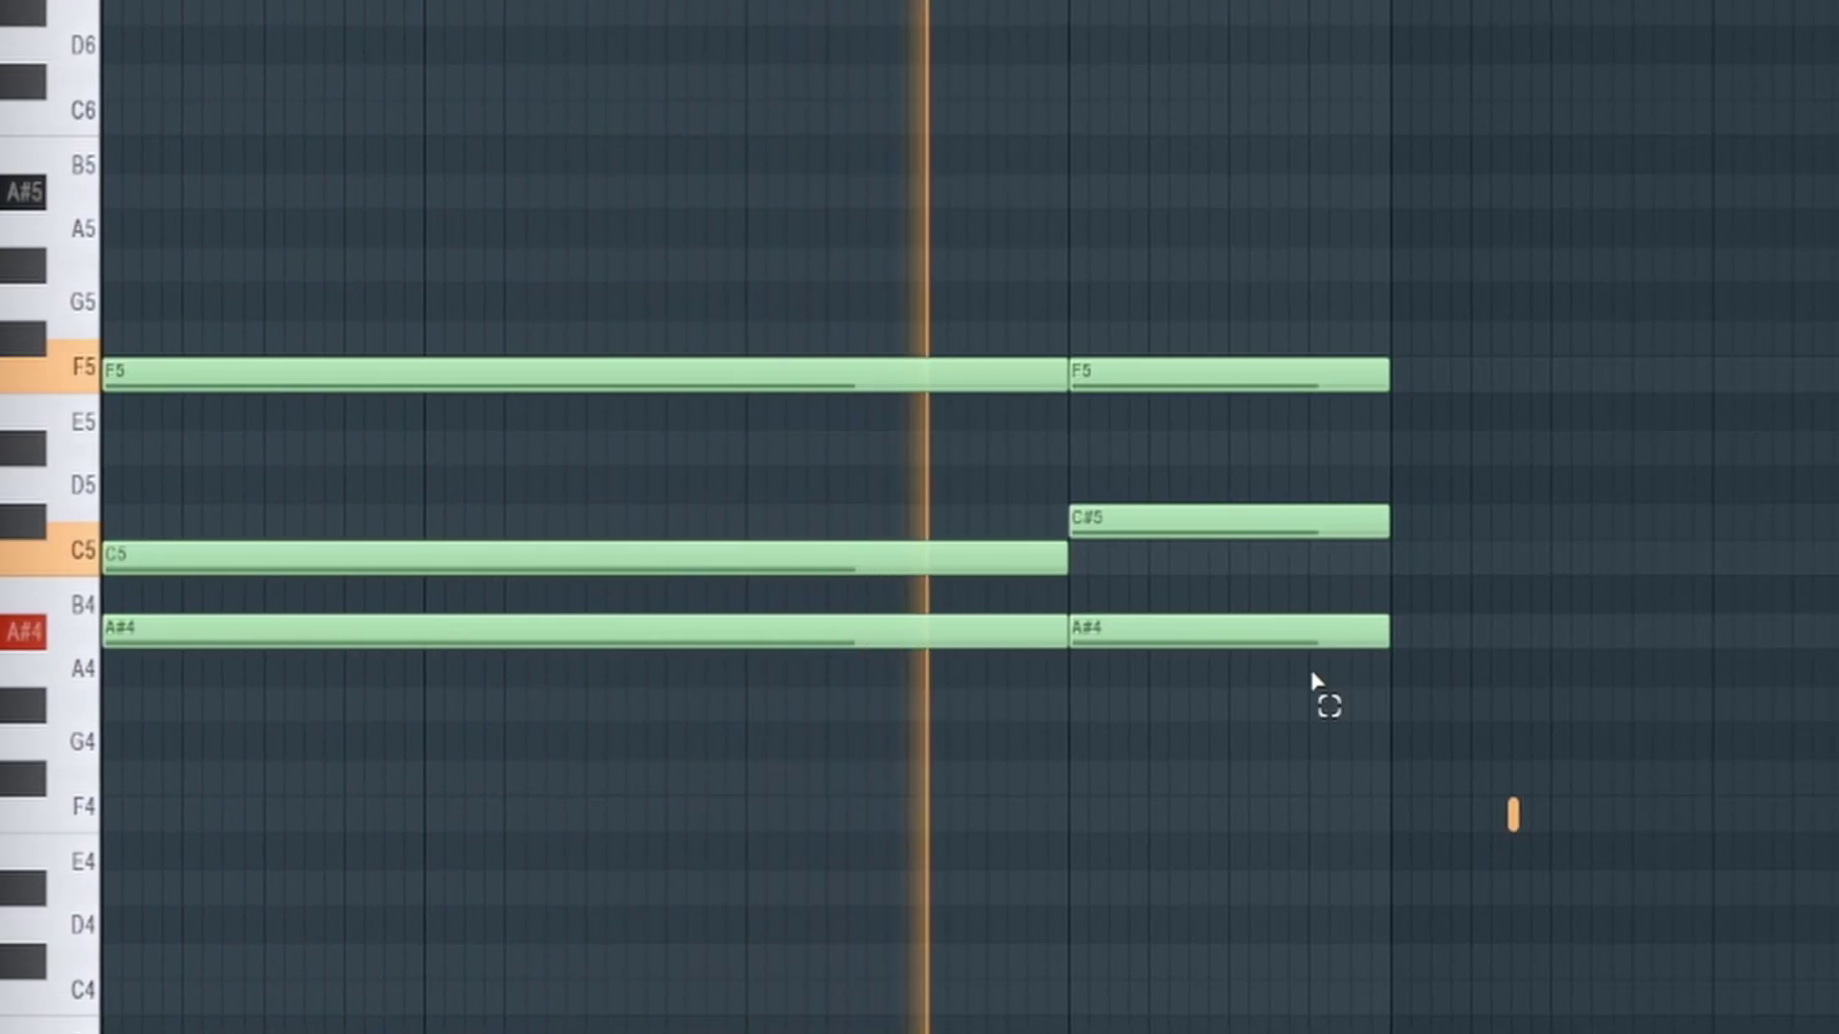
Duplicate the four-bar chord progression so it also fills bars 5 to 8.
{"action": "key", "text": "ctrl+b"}
{"action": "scroll", "coordinate": [977, 191], "scroll_direction": "down", "scroll_amount": 1}
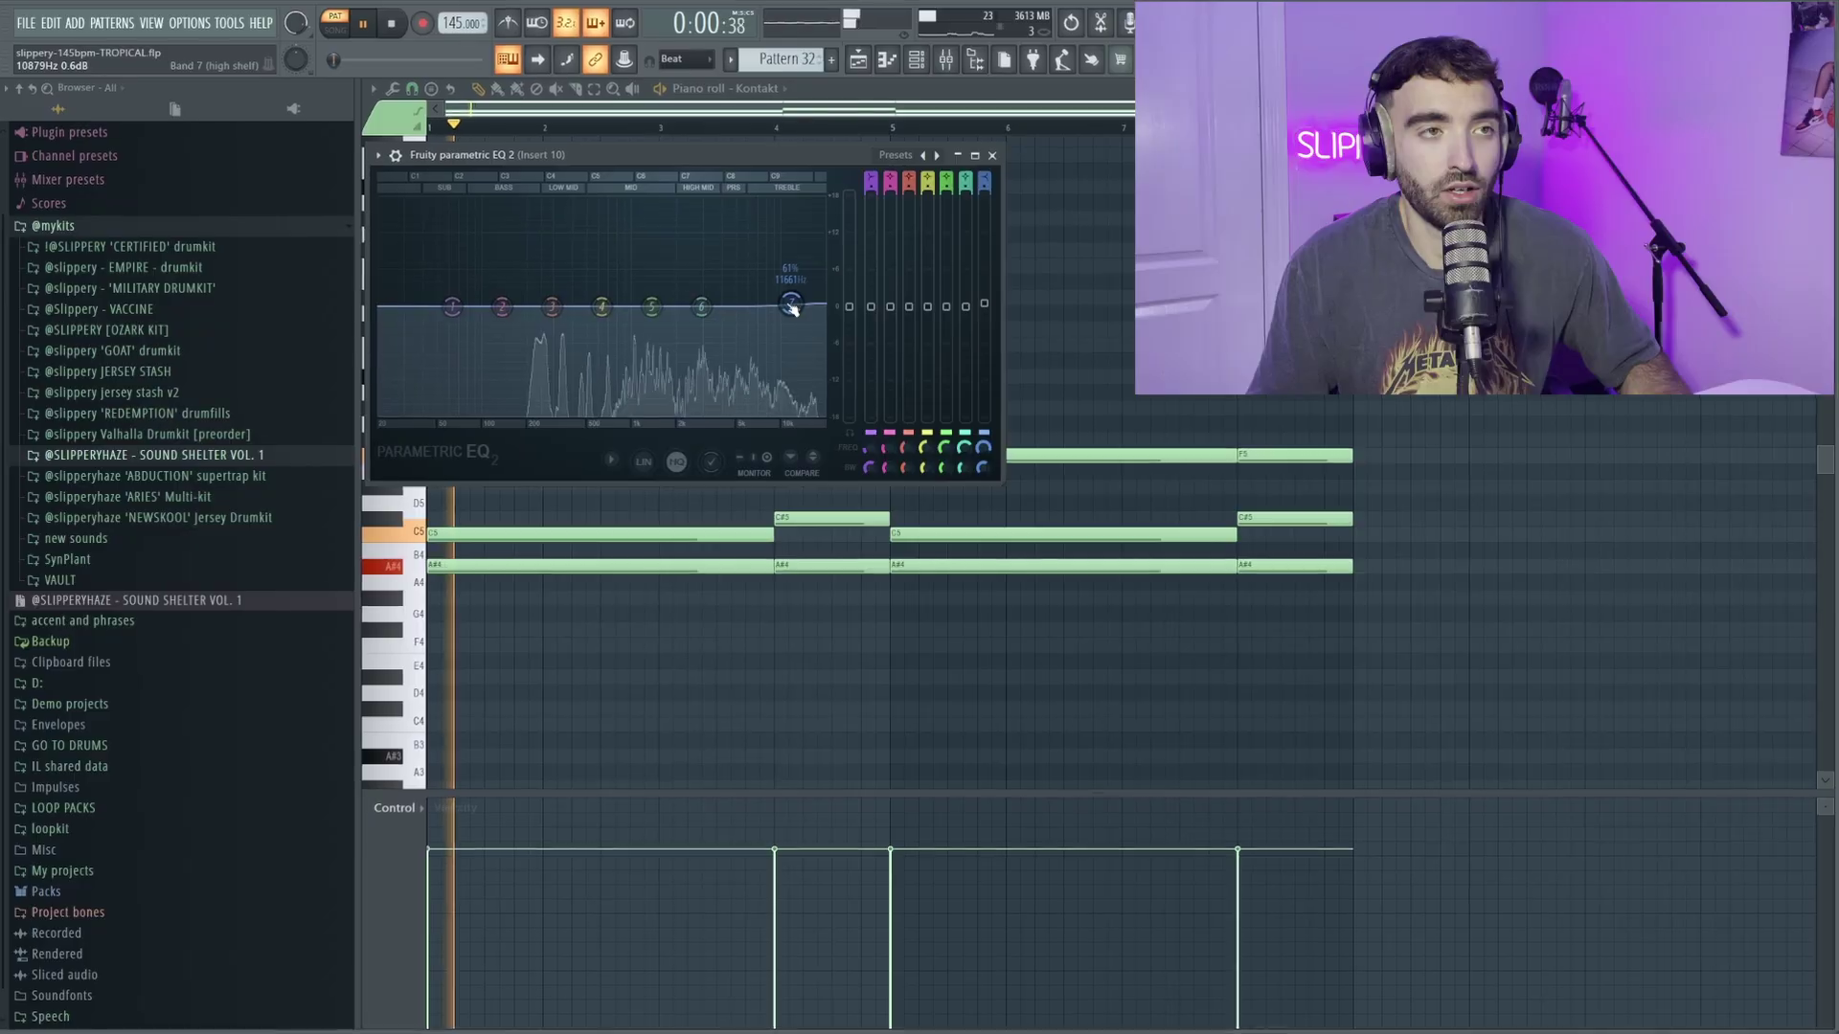
Pull down the high-shelf band 7 in Fruity Parametric EQ 2 on Insert 10.
{"action": "left_click_drag", "start_coordinate": [791, 308], "coordinate": [765, 403]}
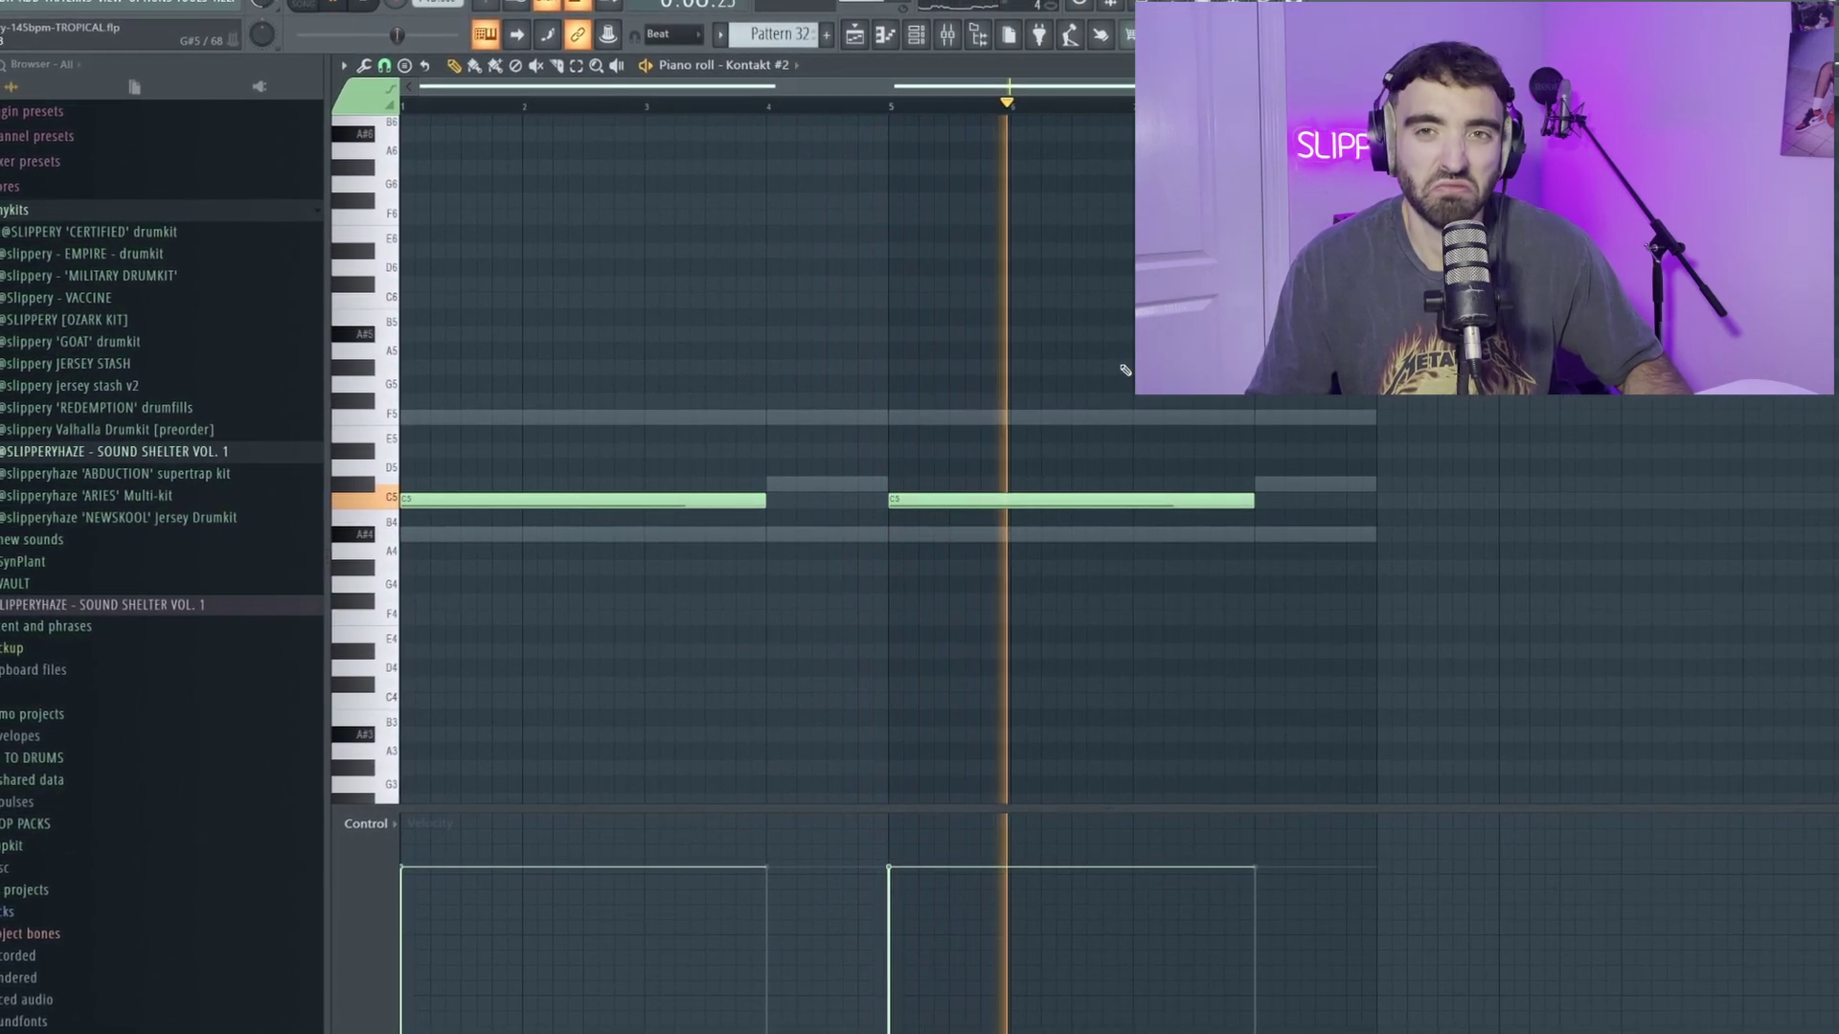
{"action": "left_click_drag", "start_coordinate": [1134, 562], "coordinate": [767, 422]}
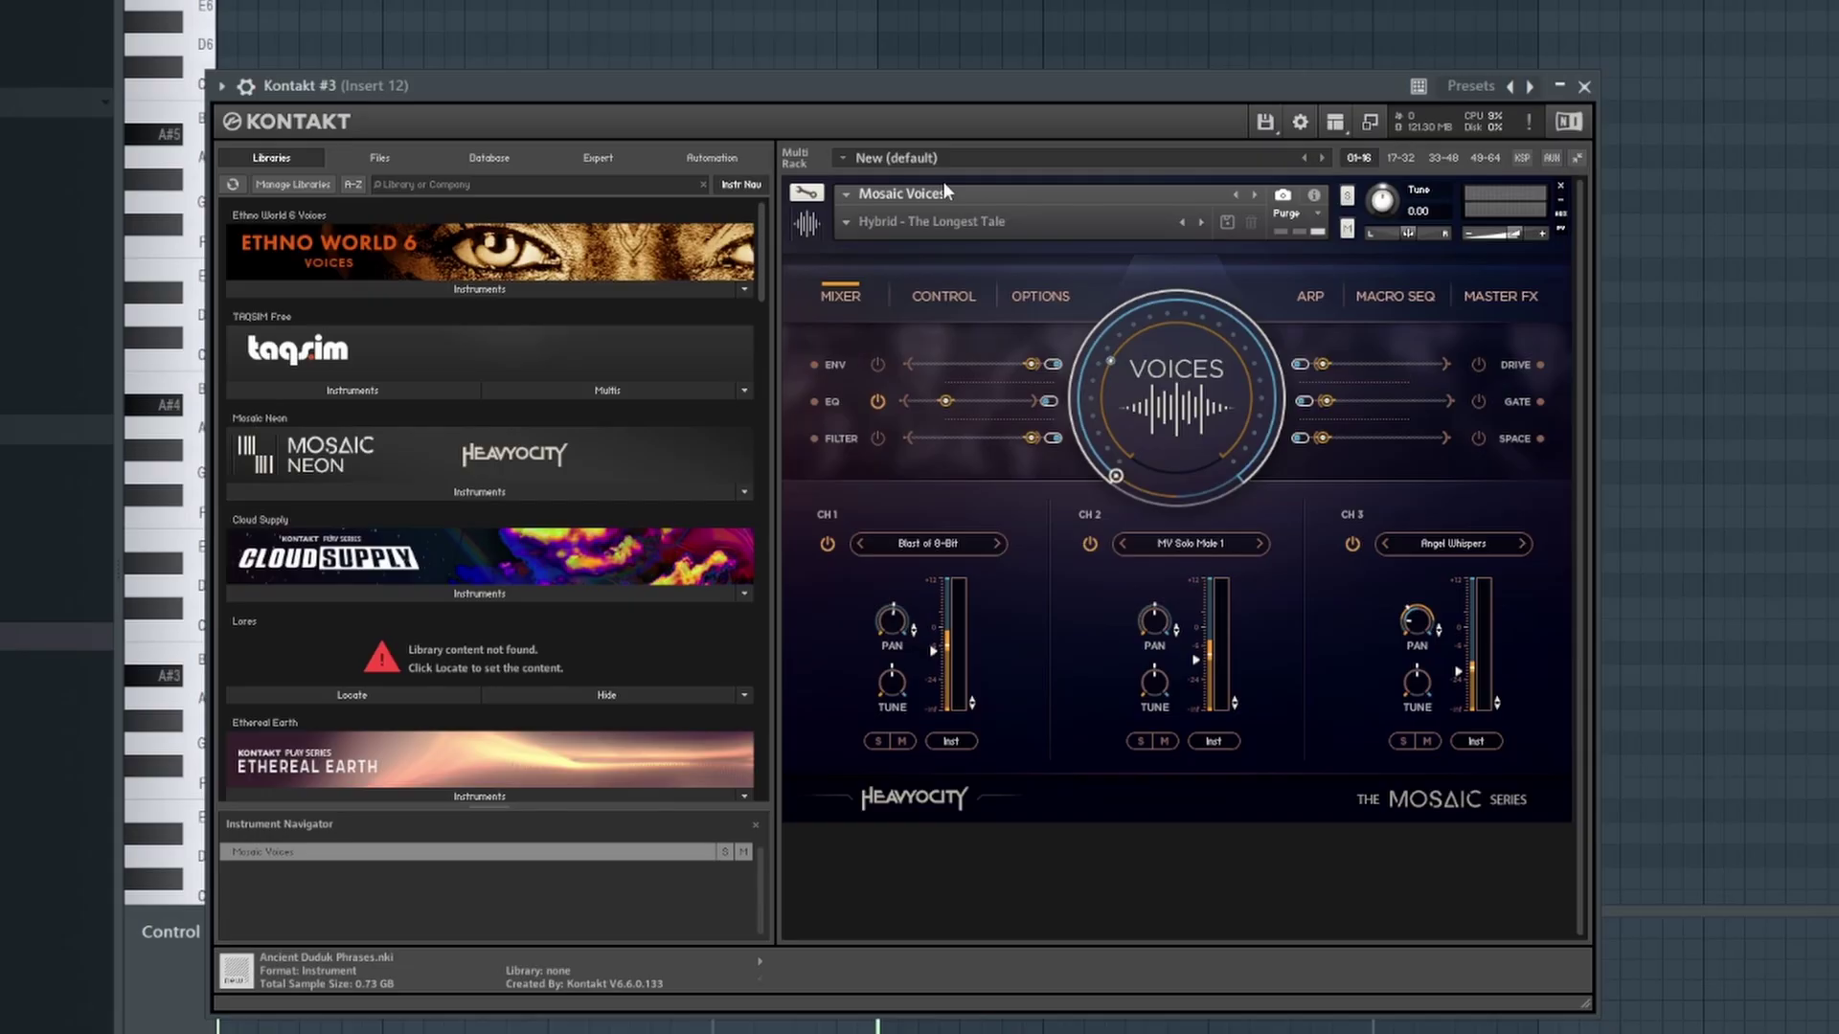
{"action": "left_click", "coordinate": [920, 63]}
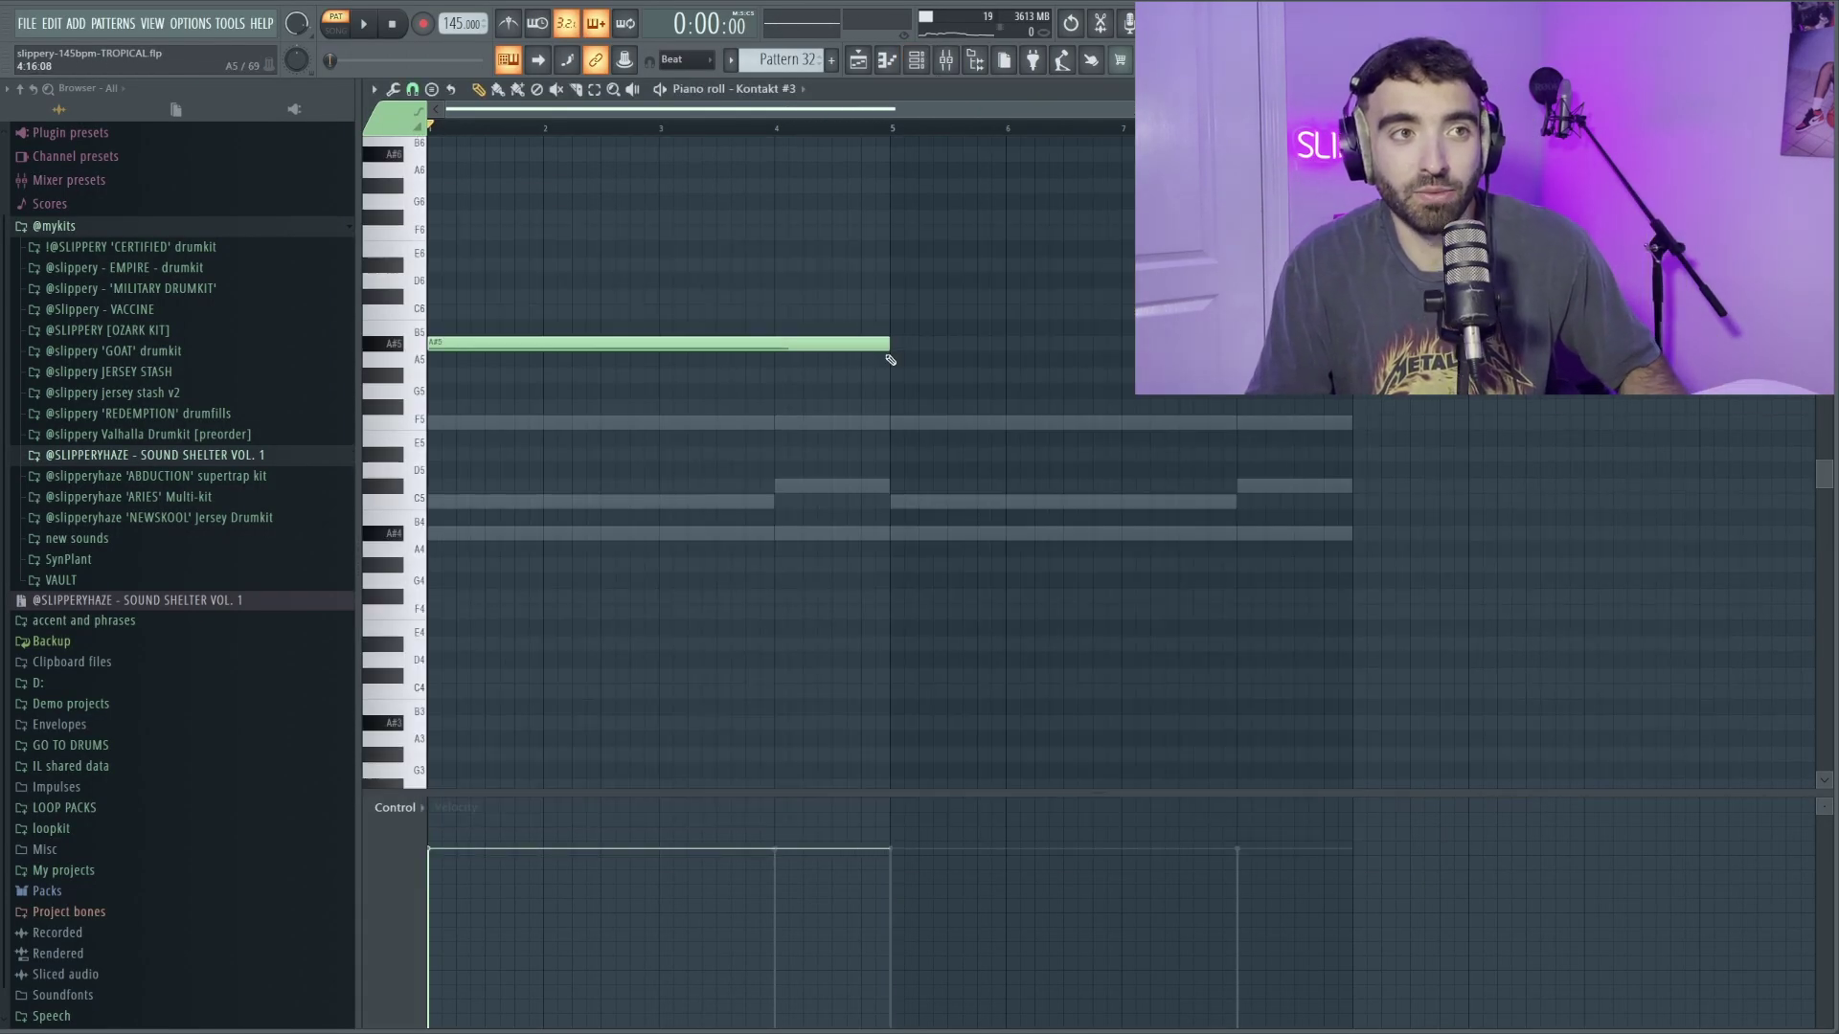
Duplicate the four-bar A#5 note of Kontakt #3 across bars 5 to 8 and play the pattern.
{"action": "key", "text": "ctrl+a"}
{"action": "key", "text": "ctrl+b"}
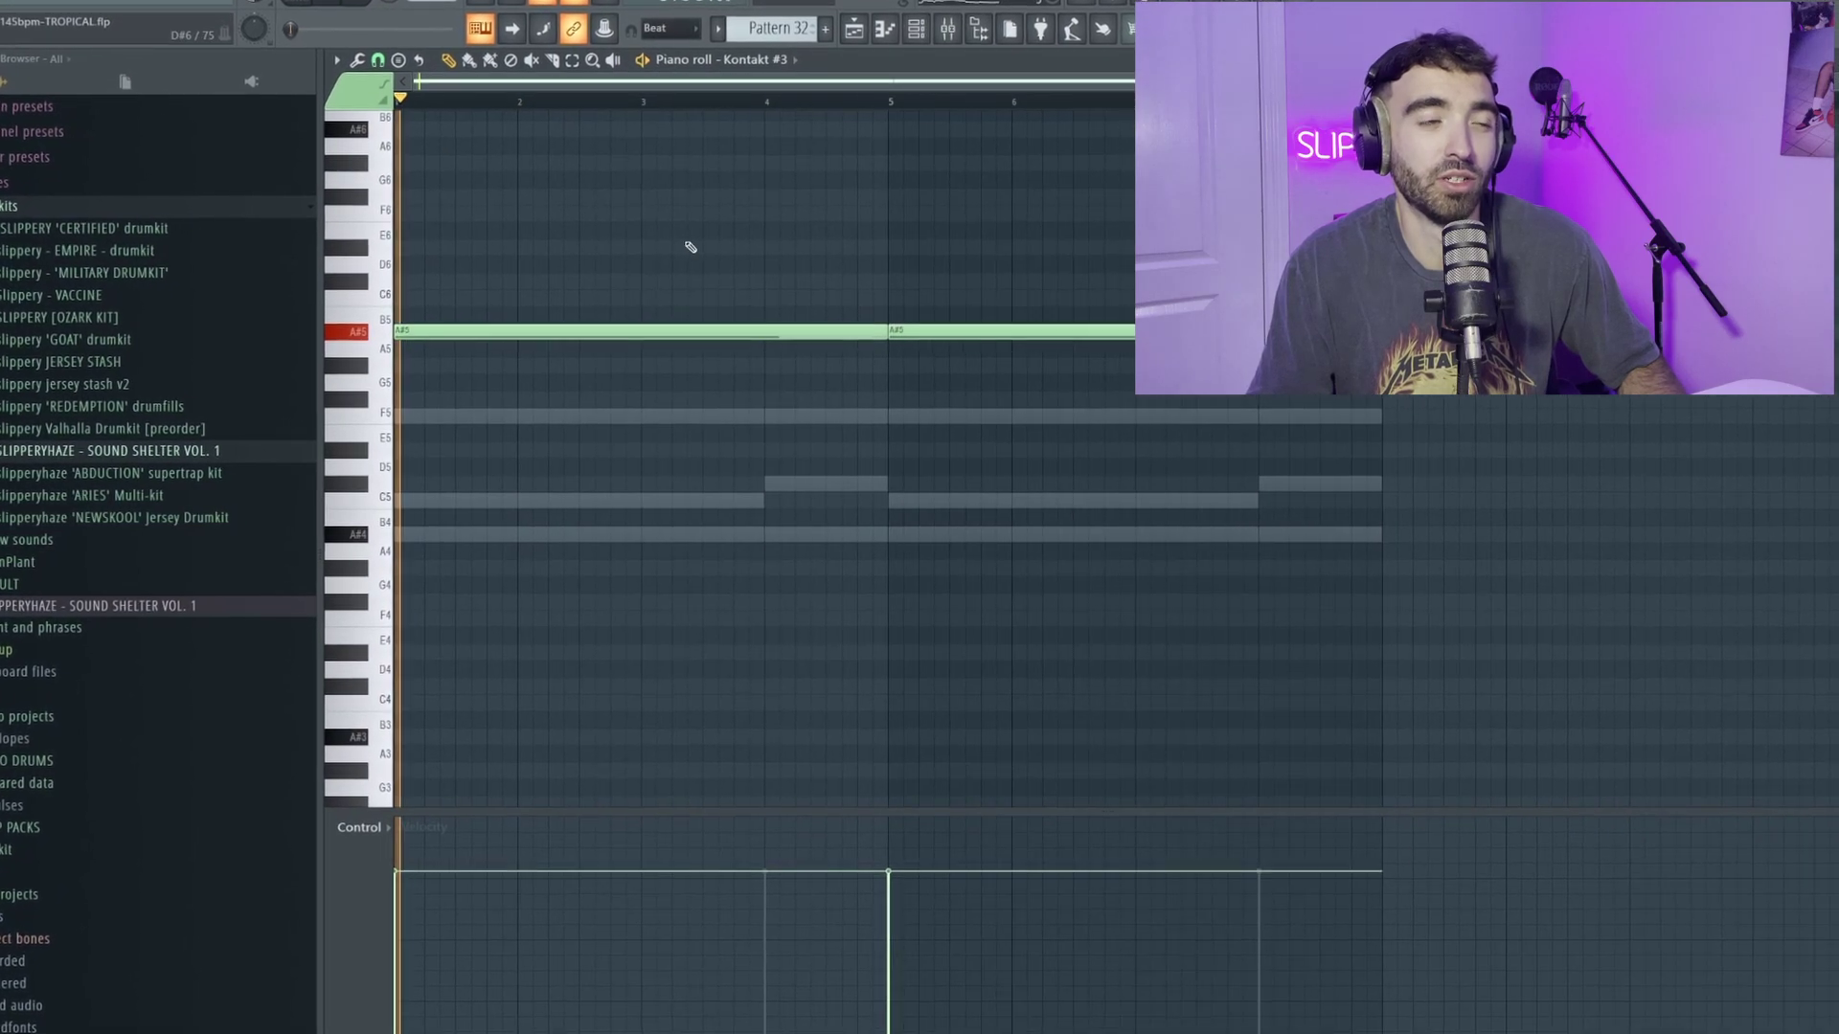
{"action": "key", "text": "space"}
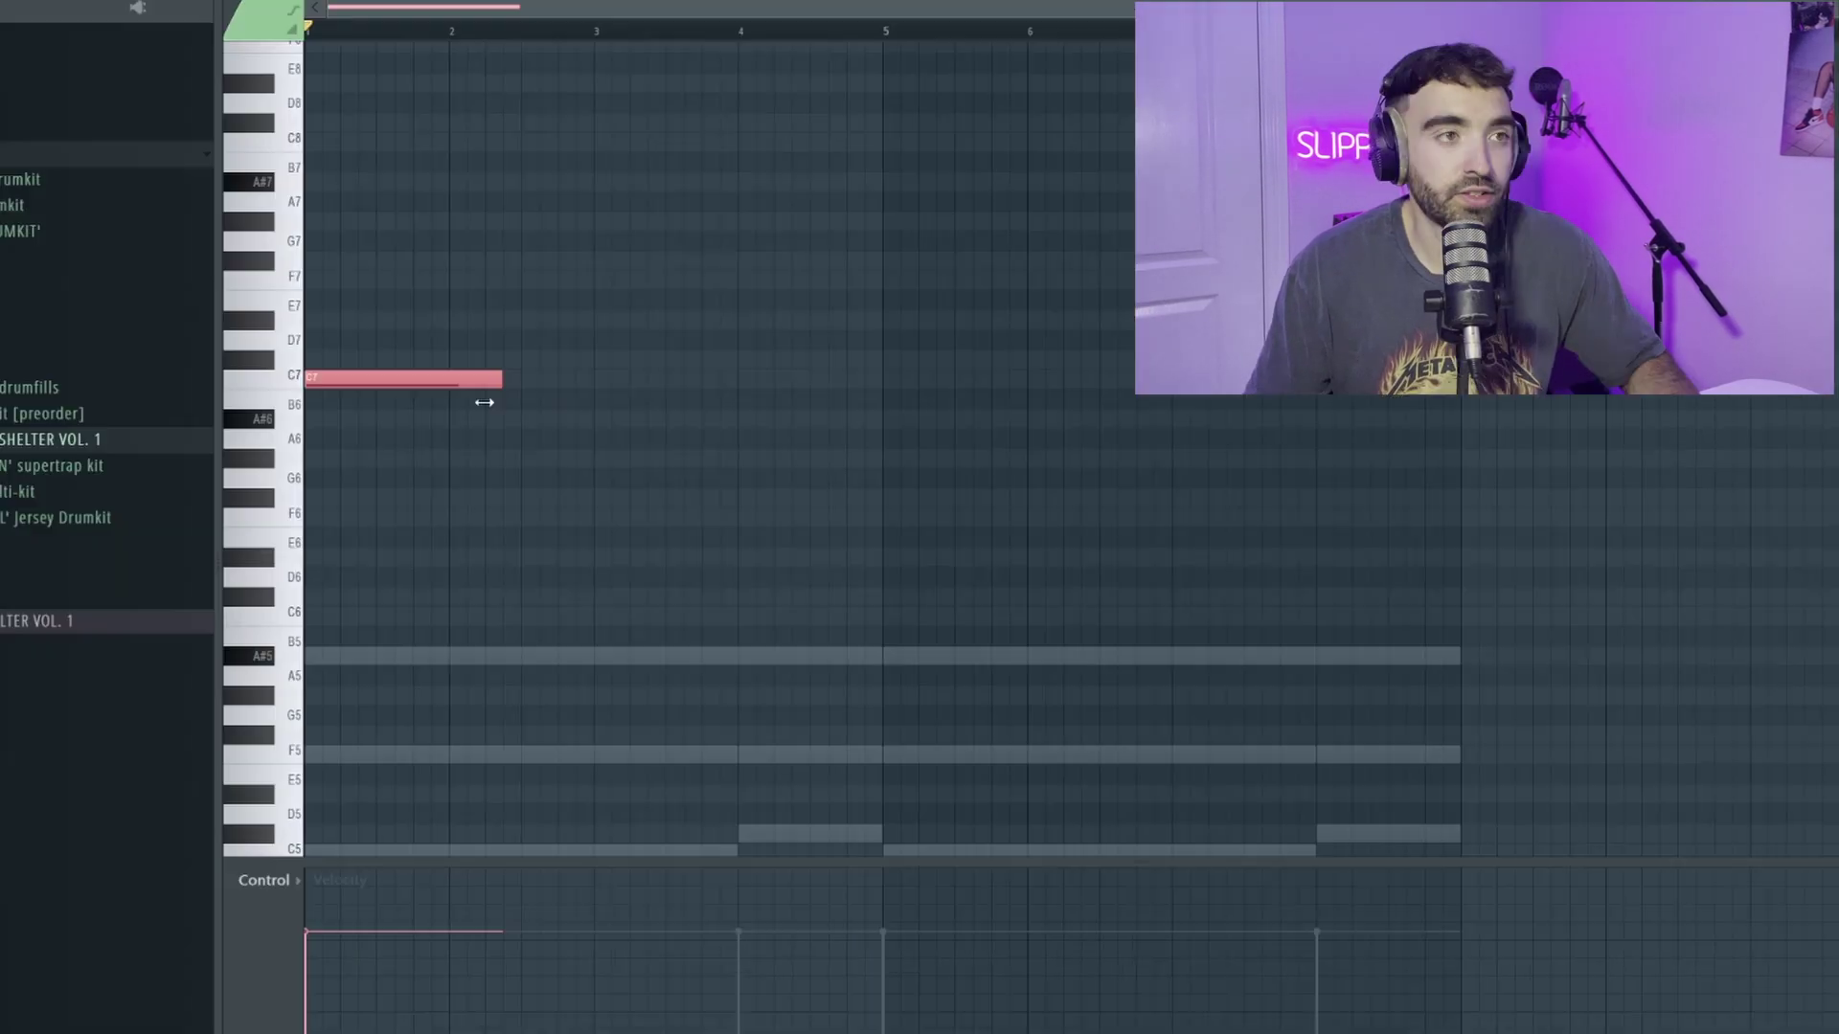
Write an Electra melody of one-bar notes C7, C#7, C7 and A#6 across bars 1 to 4.
{"action": "scroll", "coordinate": [447, 405], "scroll_direction": "up", "scroll_amount": 2}
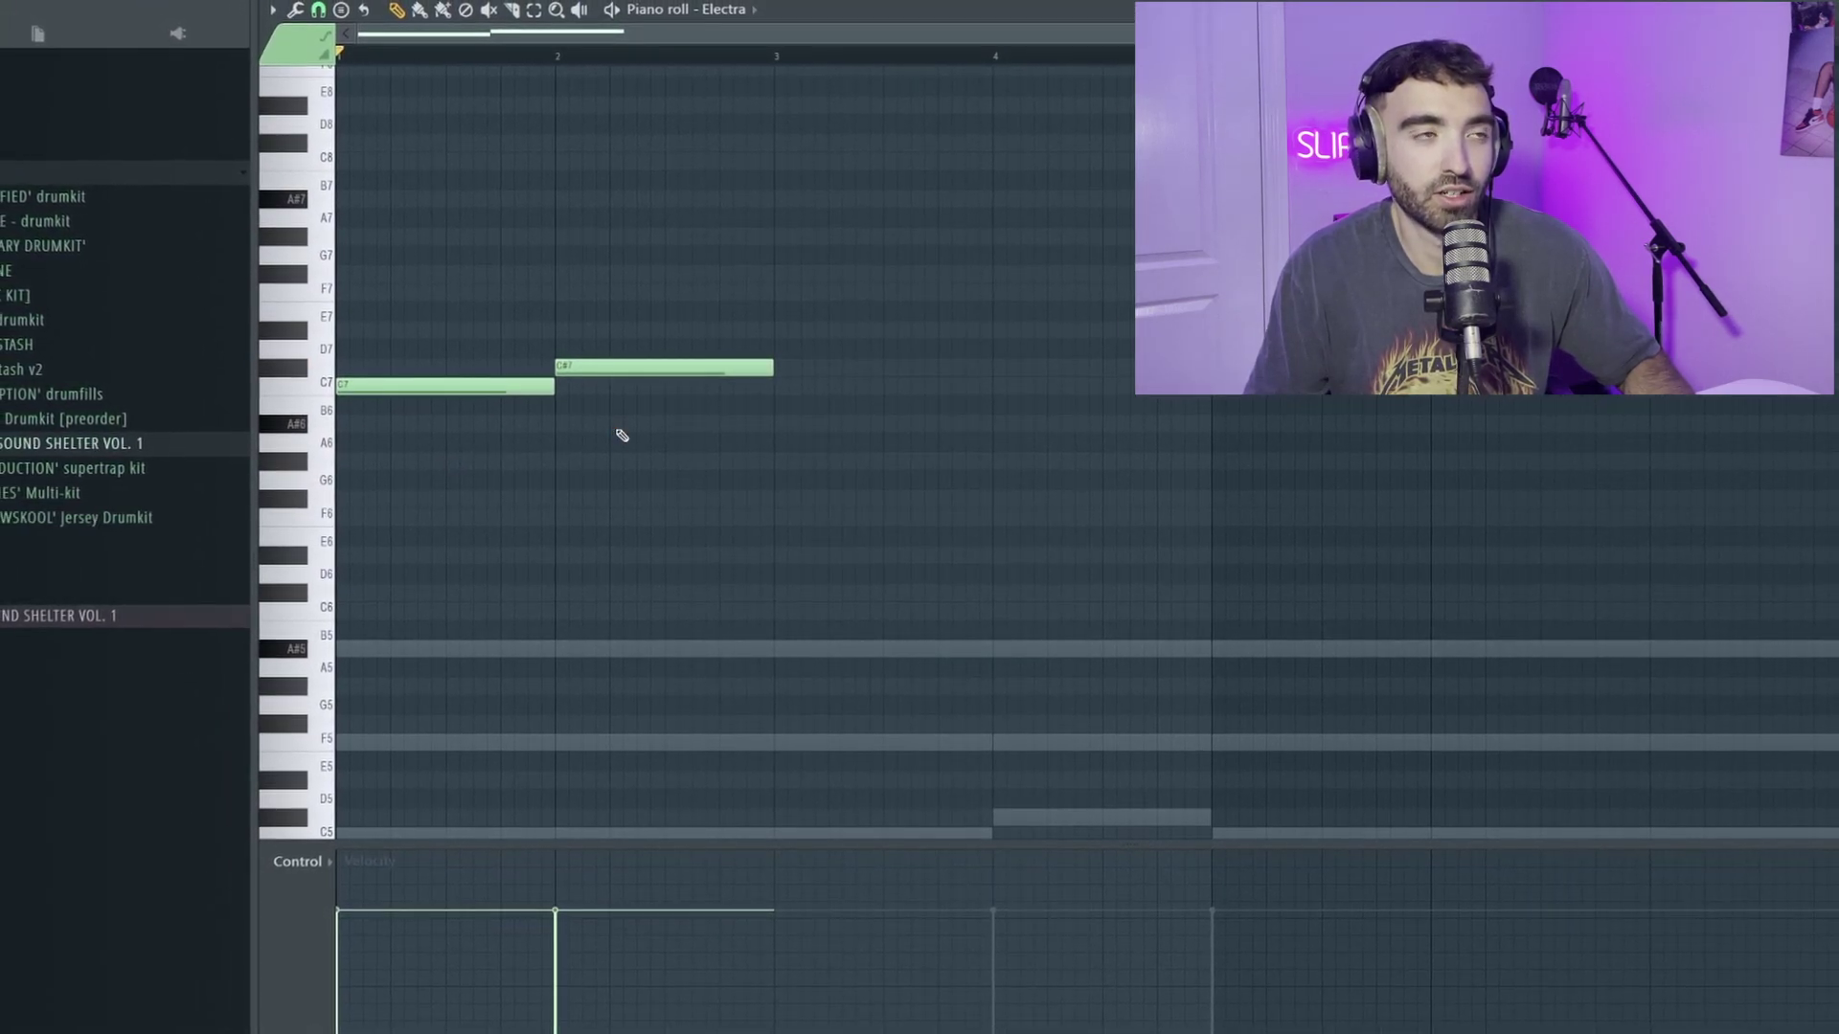
{"action": "left_click", "coordinate": [777, 388]}
{"action": "scroll", "coordinate": [862, 454], "scroll_direction": "down", "scroll_amount": 2}
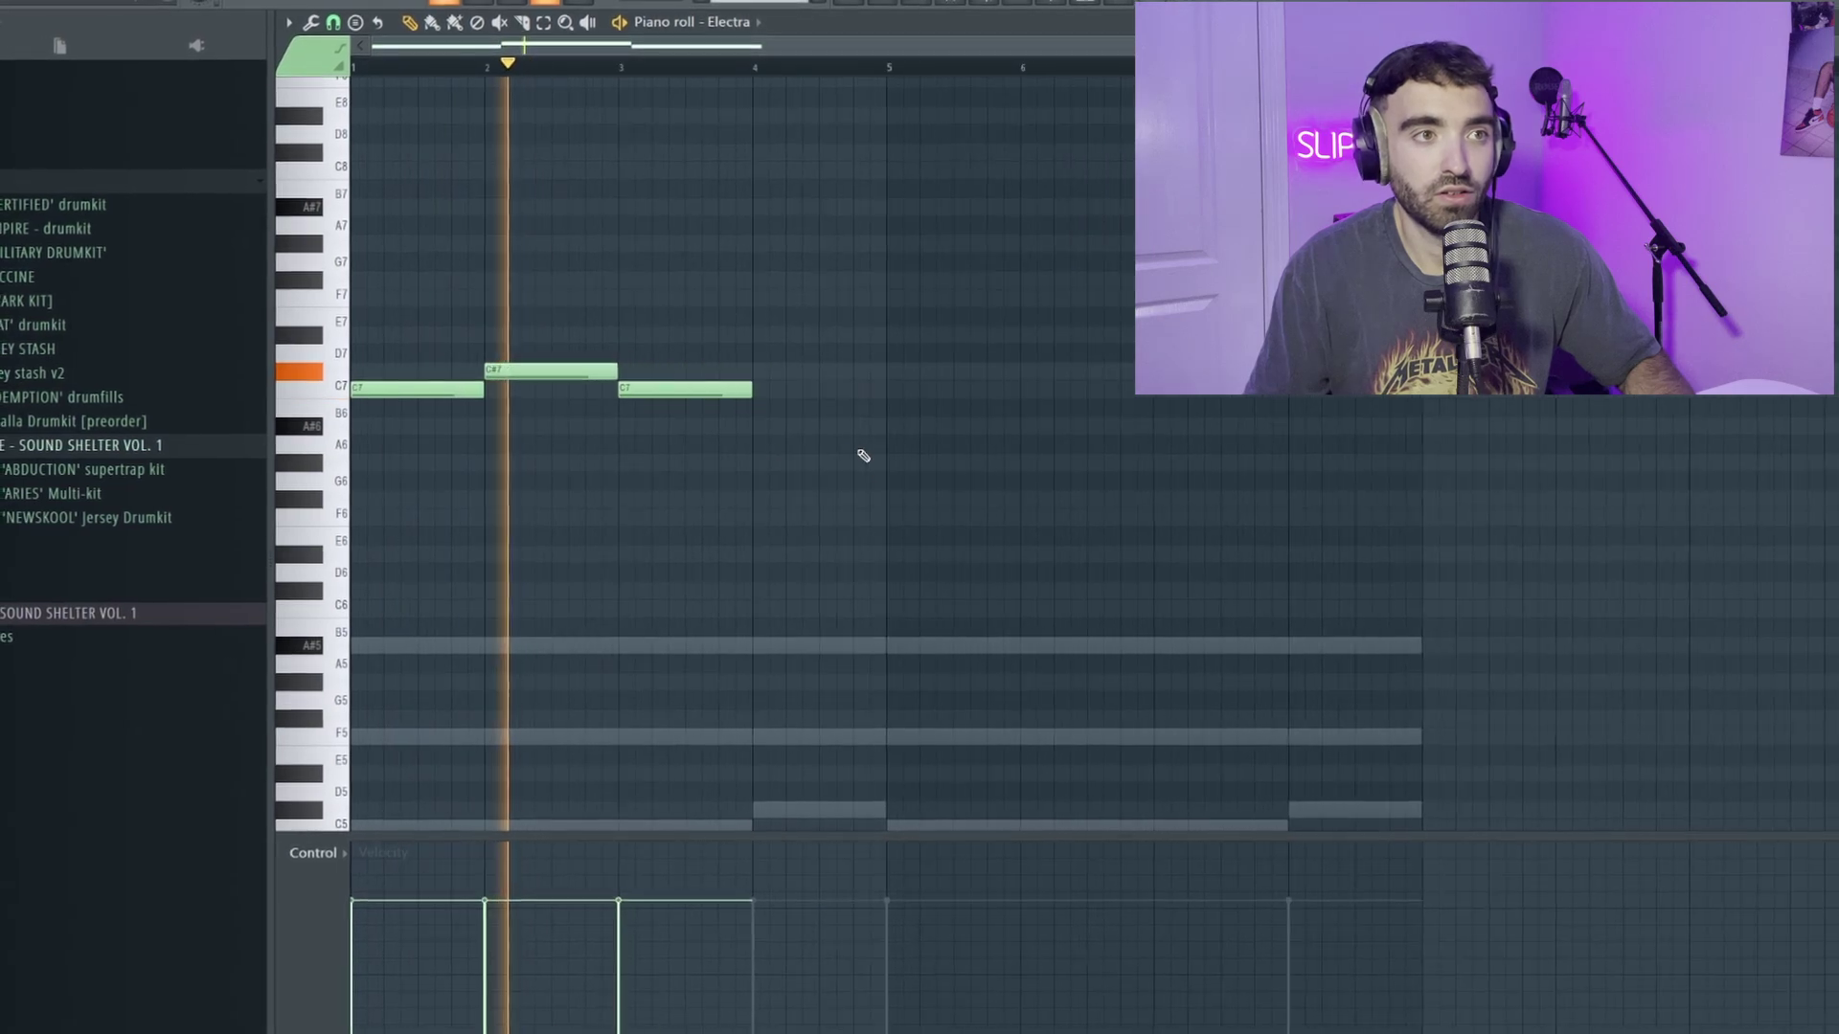
{"action": "scroll", "coordinate": [763, 444], "scroll_direction": "up", "scroll_amount": 2}
{"action": "scroll", "coordinate": [766, 445], "scroll_direction": "down", "scroll_amount": 2}
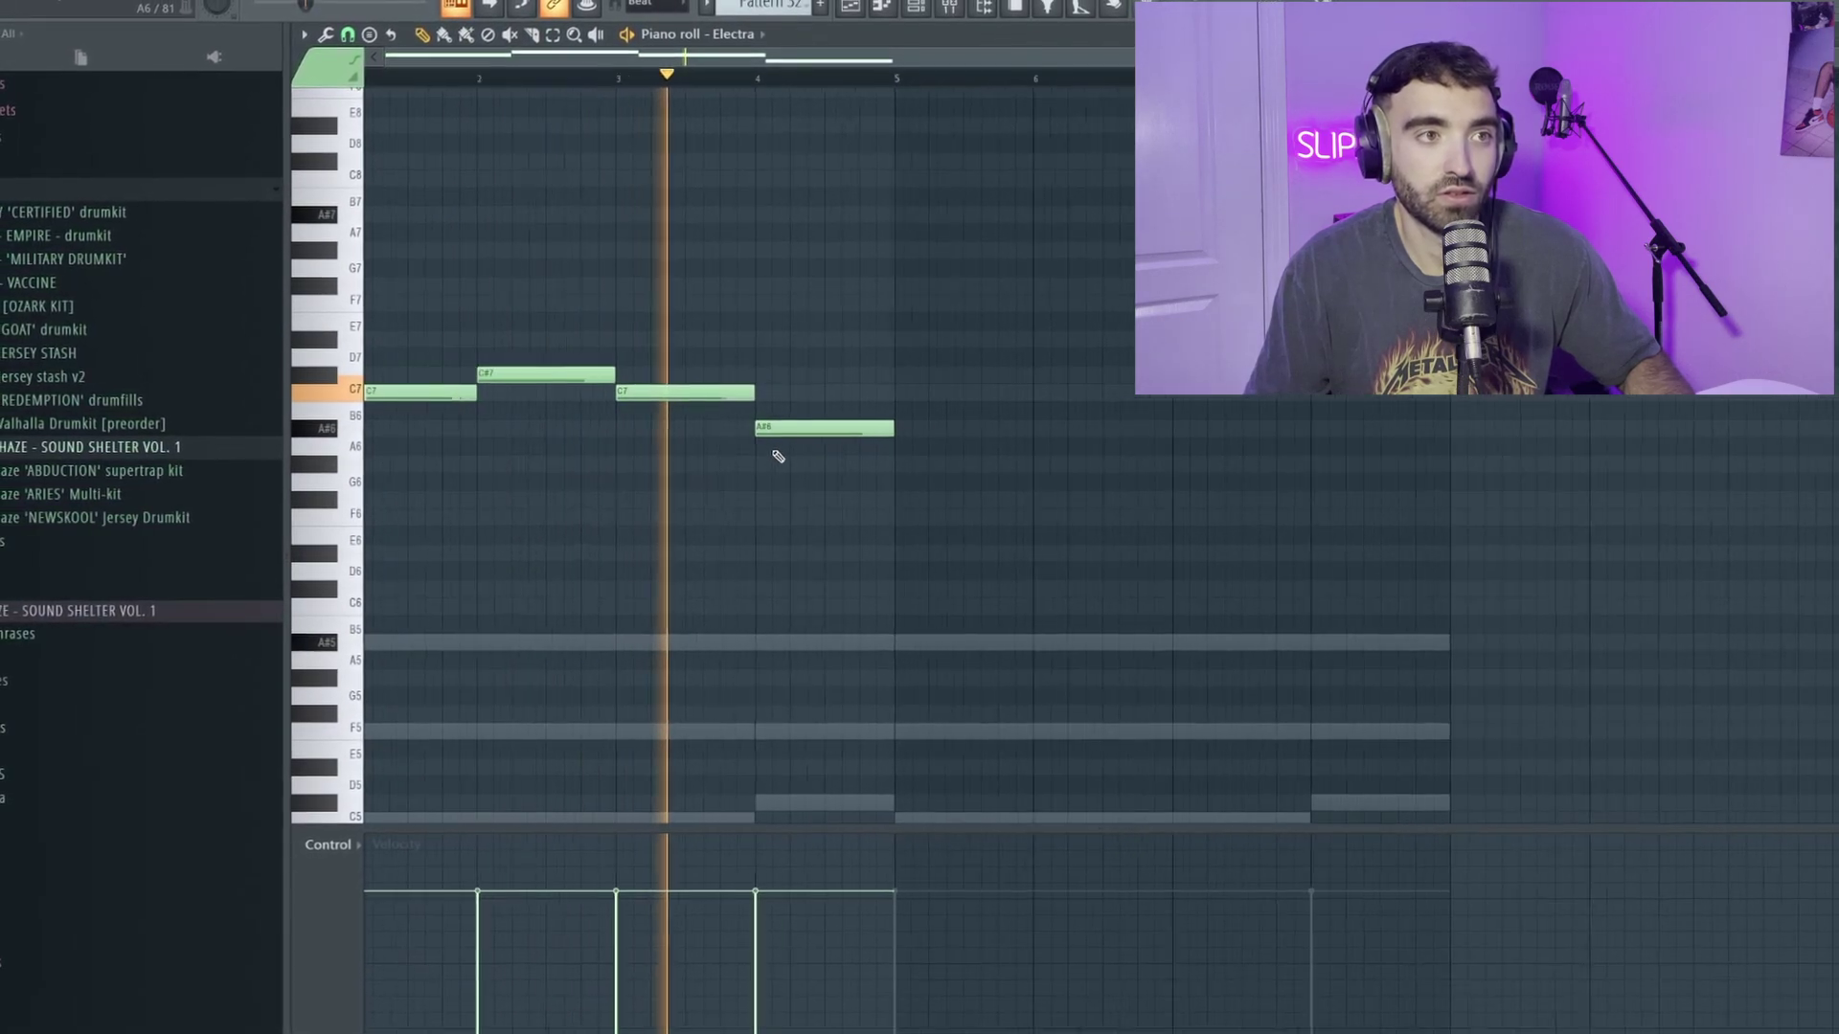
Duplicate the four-bar Electra melody into bars 5 to 8 and clear the note selection.
{"action": "key", "text": "ctrl+a"}
{"action": "scroll", "coordinate": [898, 111], "scroll_direction": "up", "scroll_amount": 4}
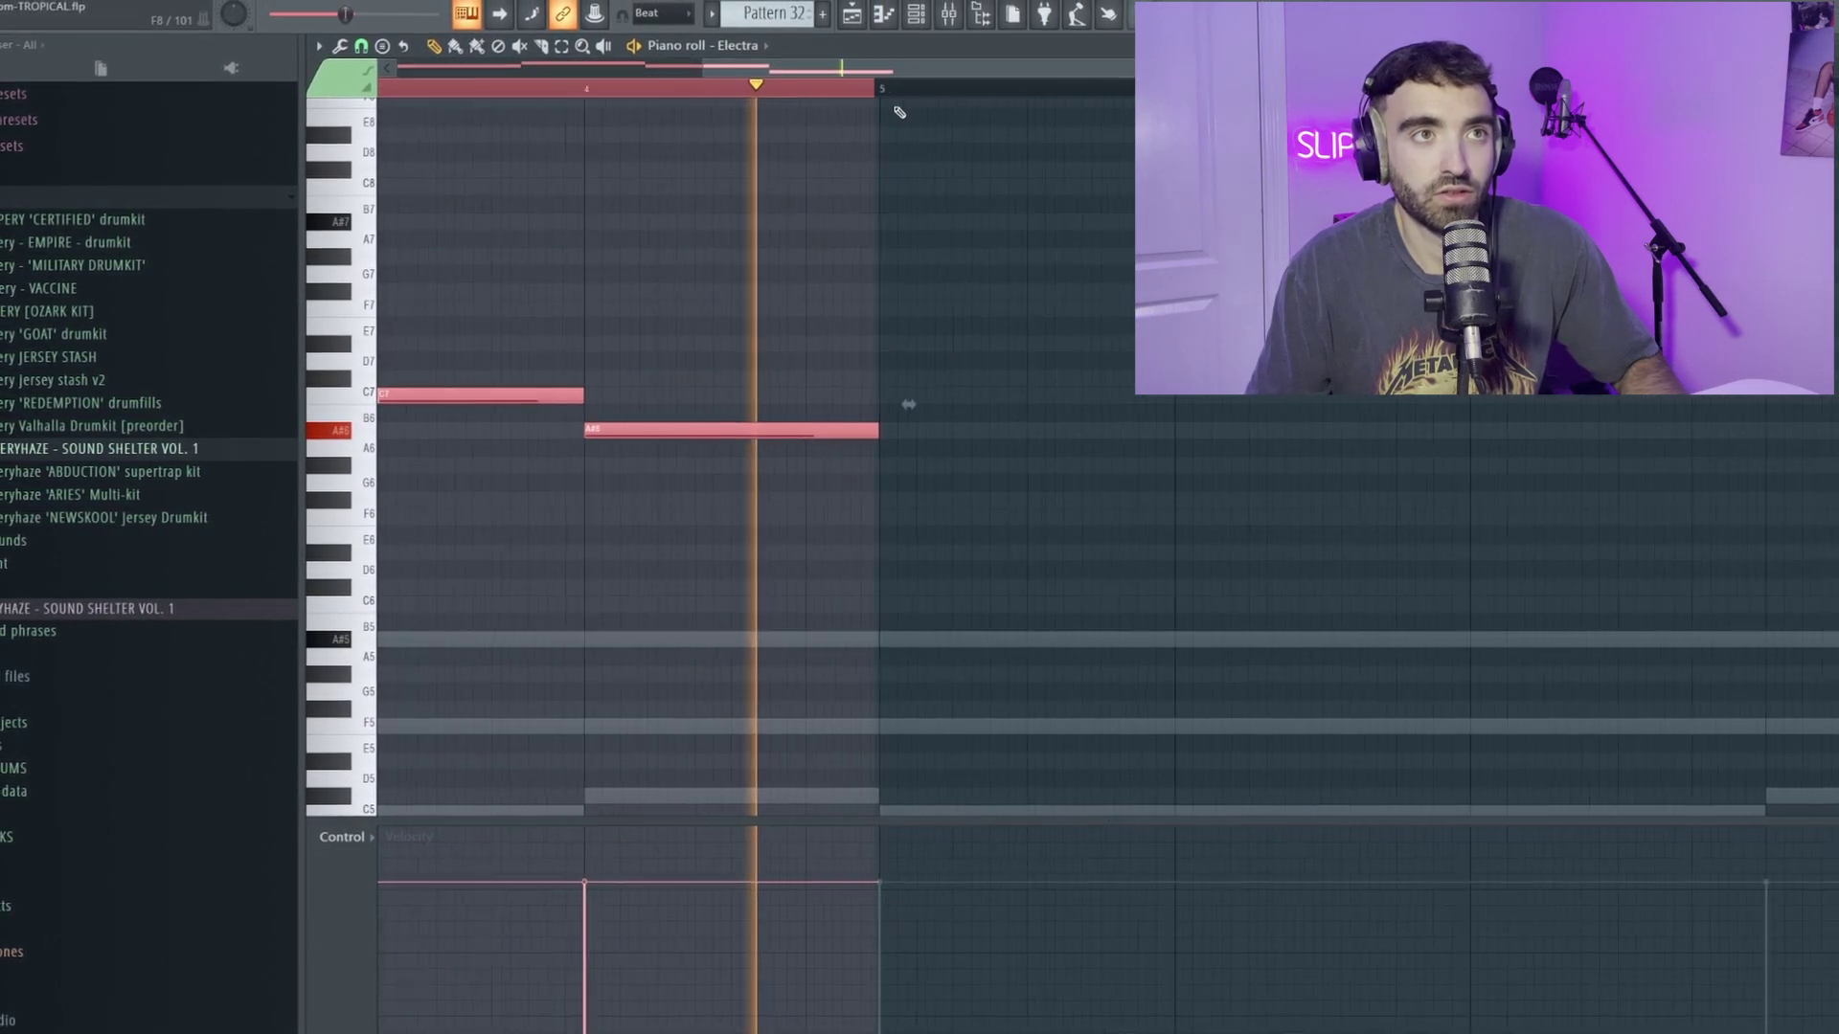
{"action": "scroll", "coordinate": [886, 110], "scroll_direction": "down", "scroll_amount": 4}
{"action": "key", "text": "ctrl+b"}
{"action": "scroll", "coordinate": [852, 239], "scroll_direction": "down", "scroll_amount": 2}
{"action": "key", "text": "ctrl+d"}
Play back the eight-bar Electra melody against the ghost notes of the other instruments.
{"action": "key", "text": "space"}
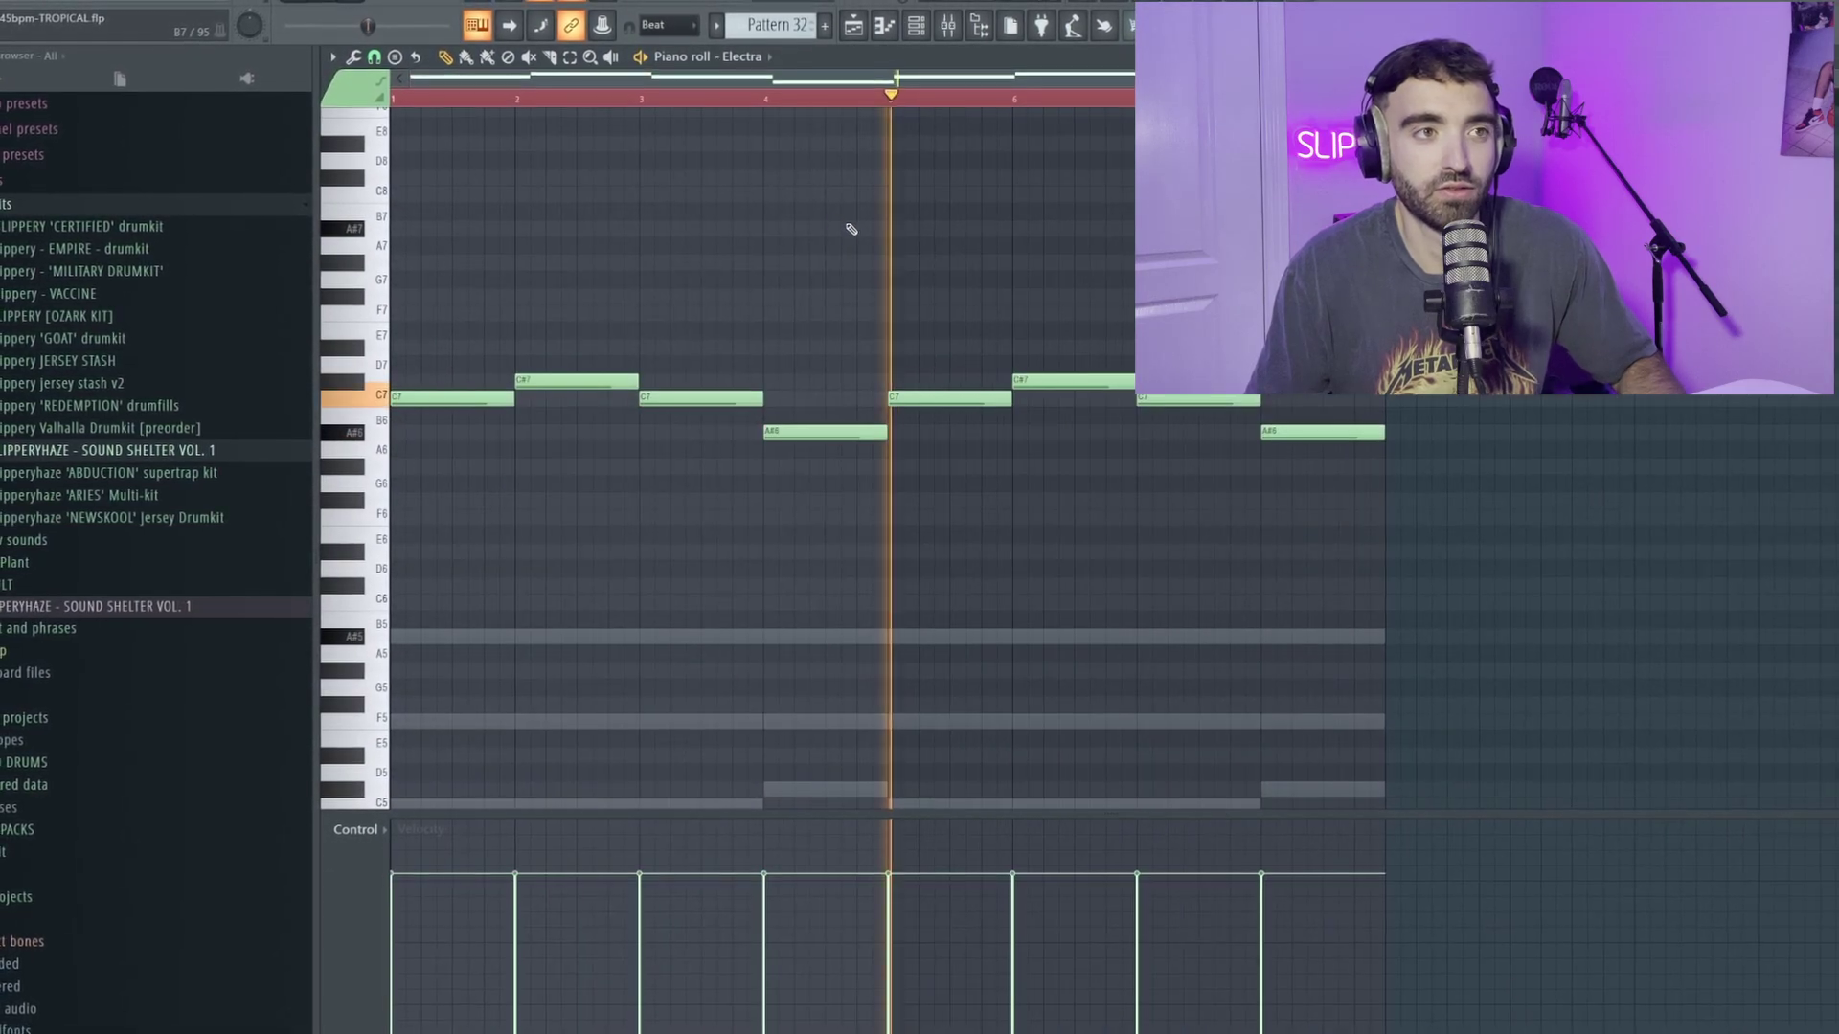
{"action": "scroll", "coordinate": [1101, 261], "scroll_direction": "down", "scroll_amount": 3}
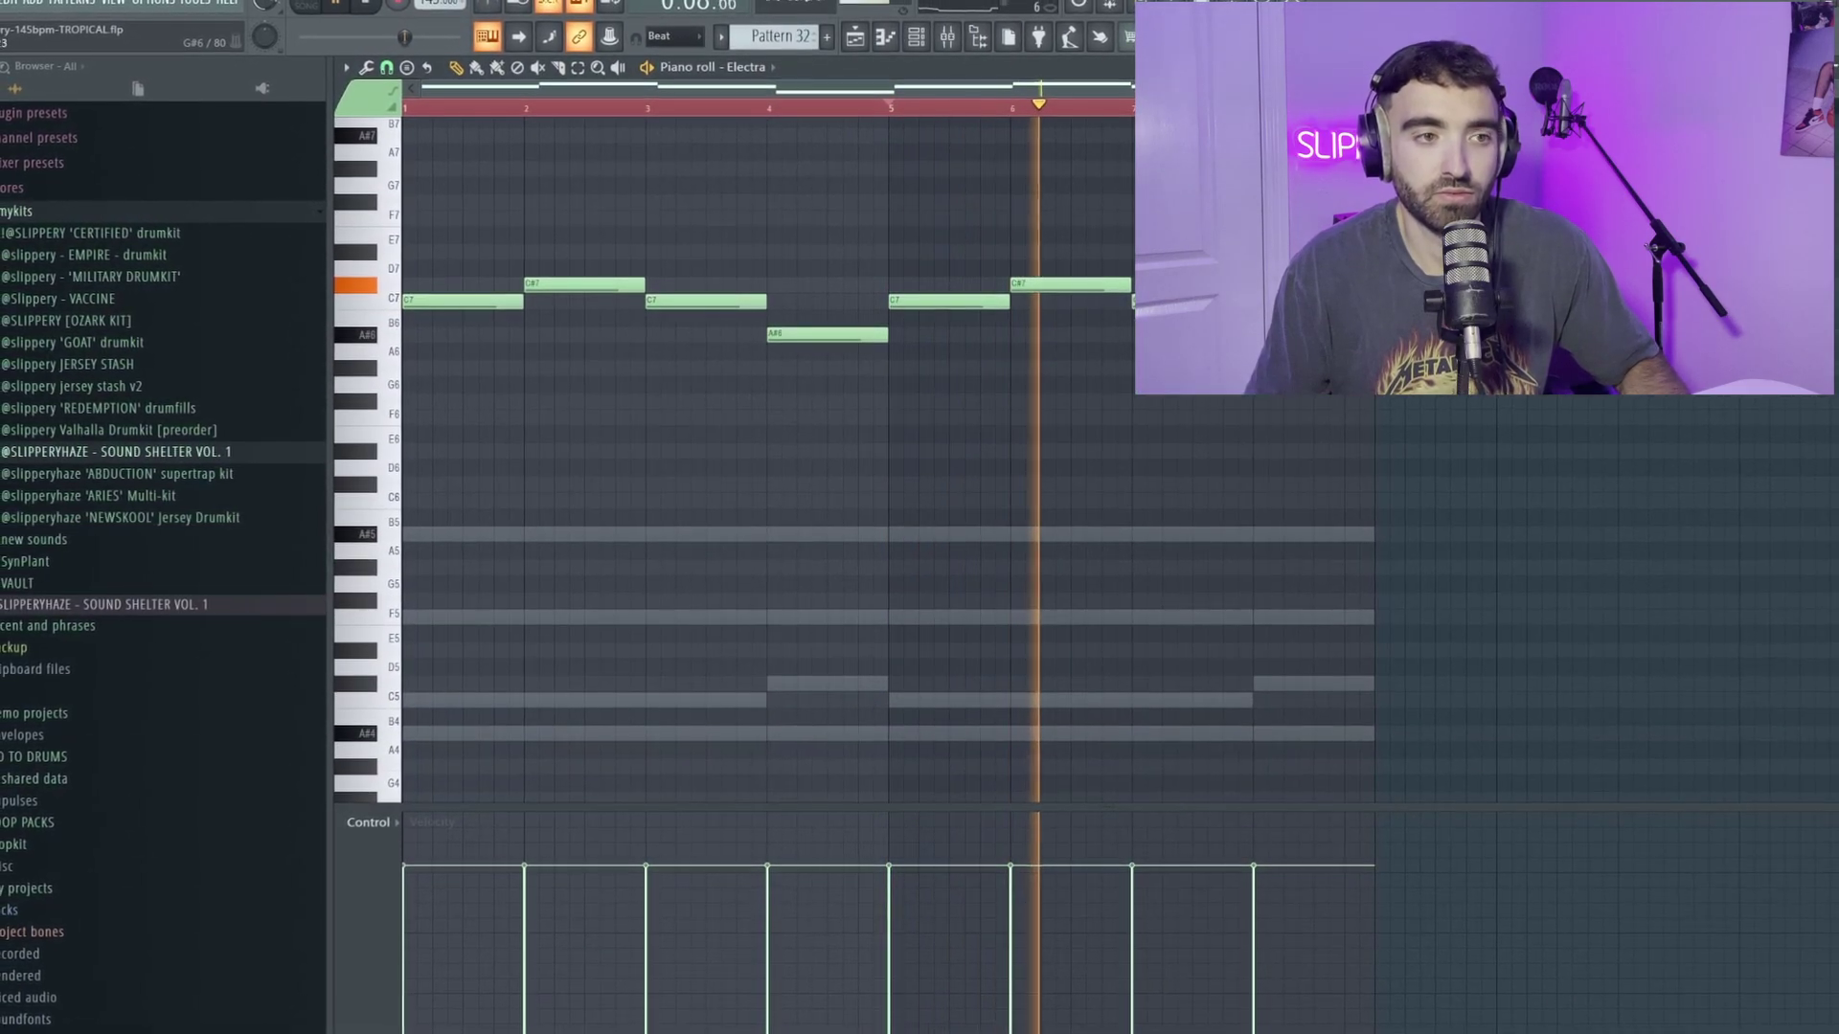
{"action": "scroll", "coordinate": [1235, 456], "scroll_direction": "up", "scroll_amount": 4}
{"action": "scroll", "coordinate": [1241, 508], "scroll_direction": "up", "scroll_amount": 1}
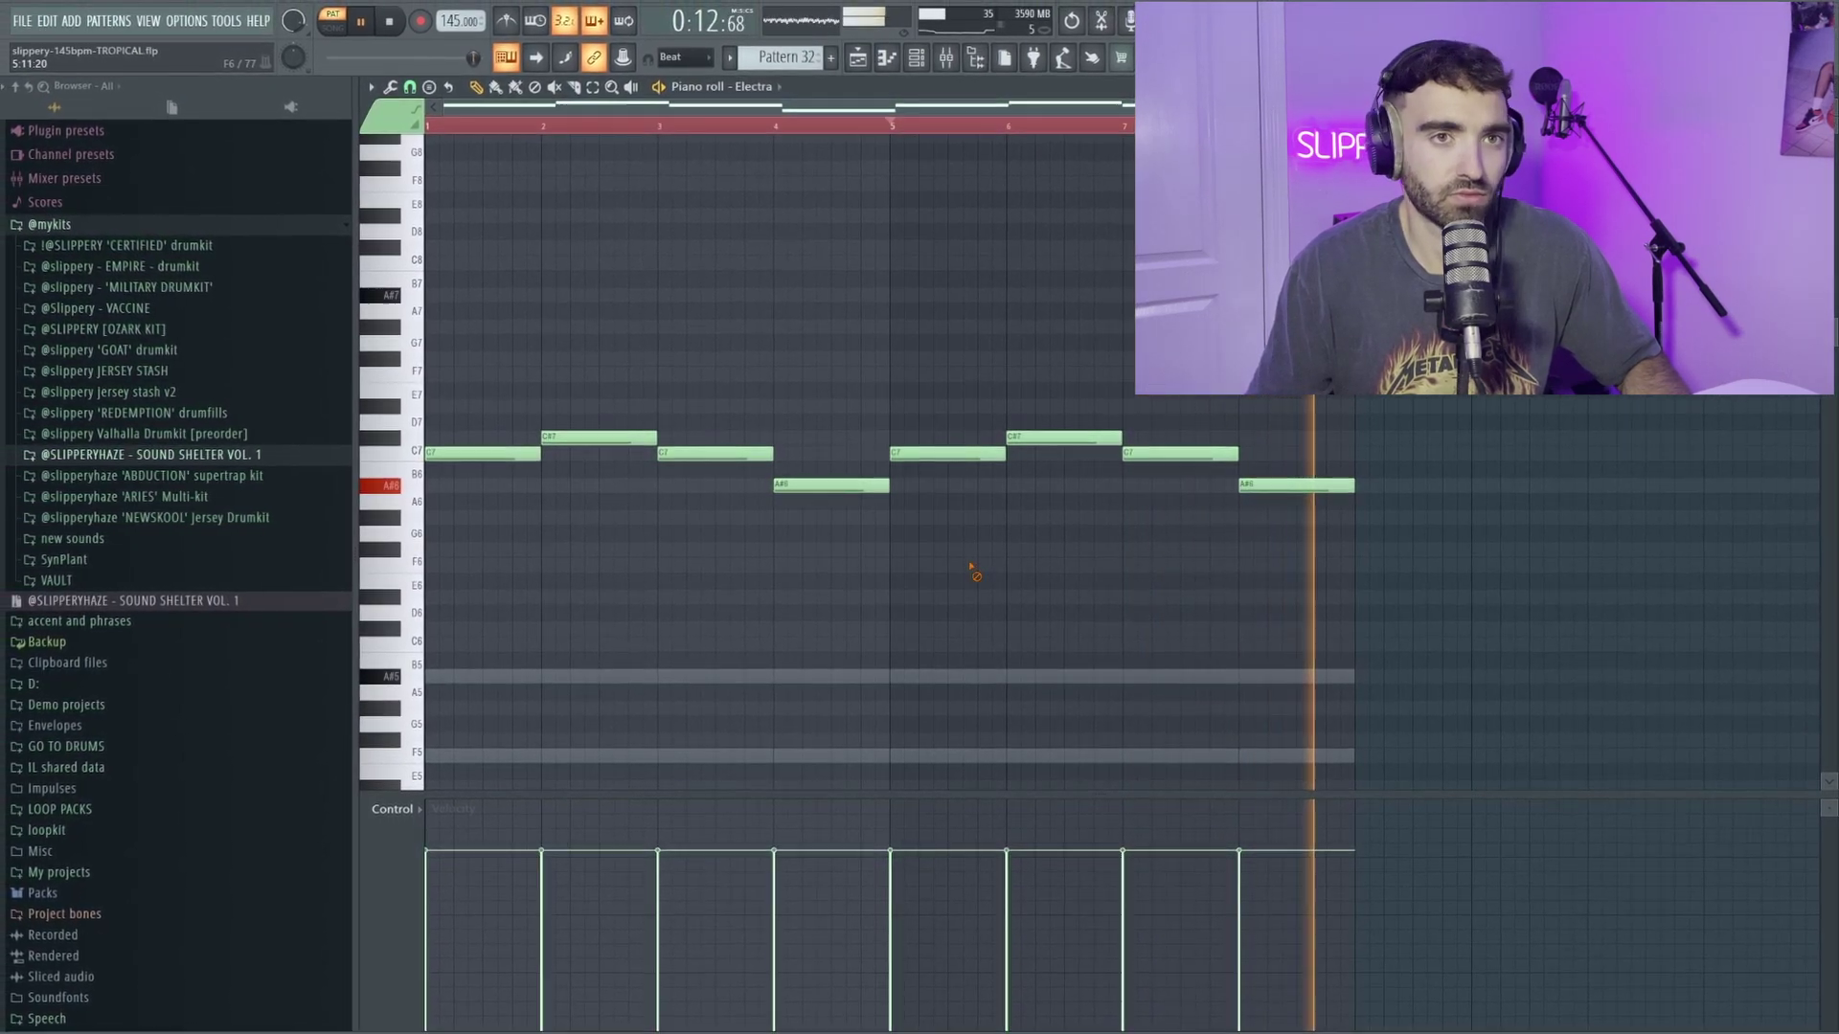
{"action": "key", "text": "space"}
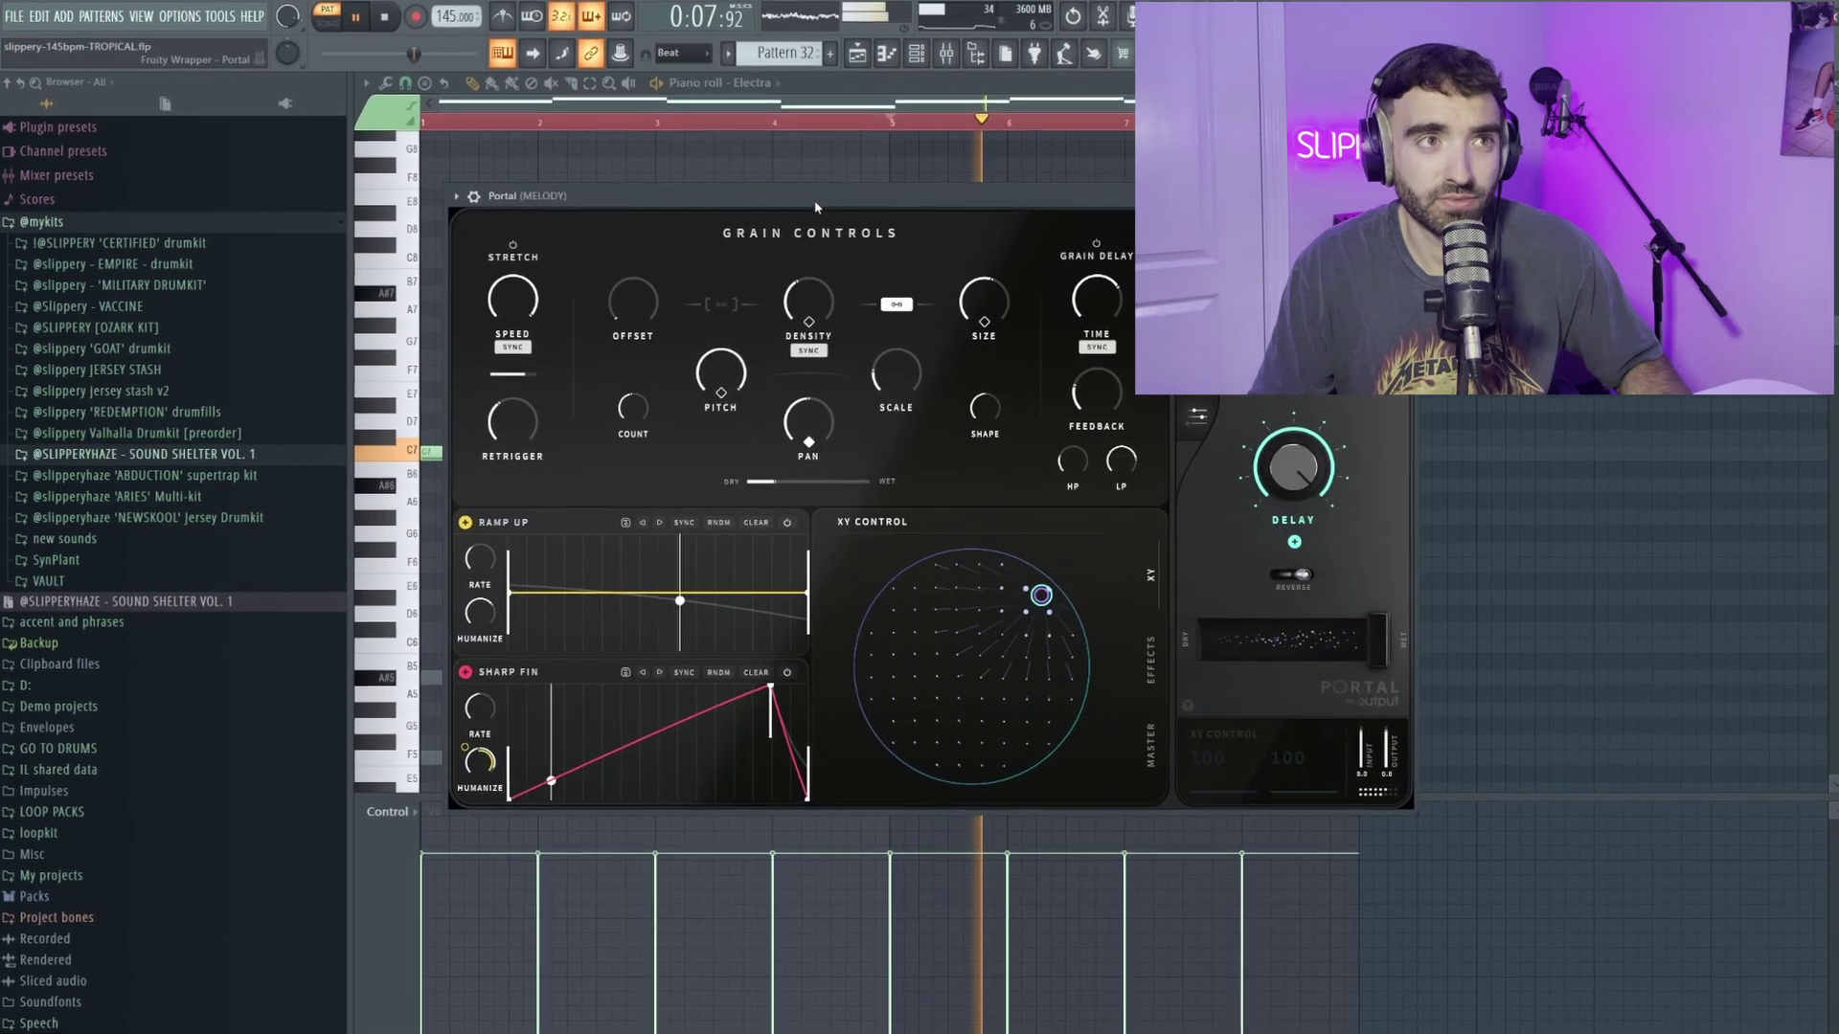
Push the Portal effect's dry/wet mix toward wet on the MELODY mixer track.
{"action": "left_click_drag", "start_coordinate": [813, 199], "coordinate": [820, 187]}
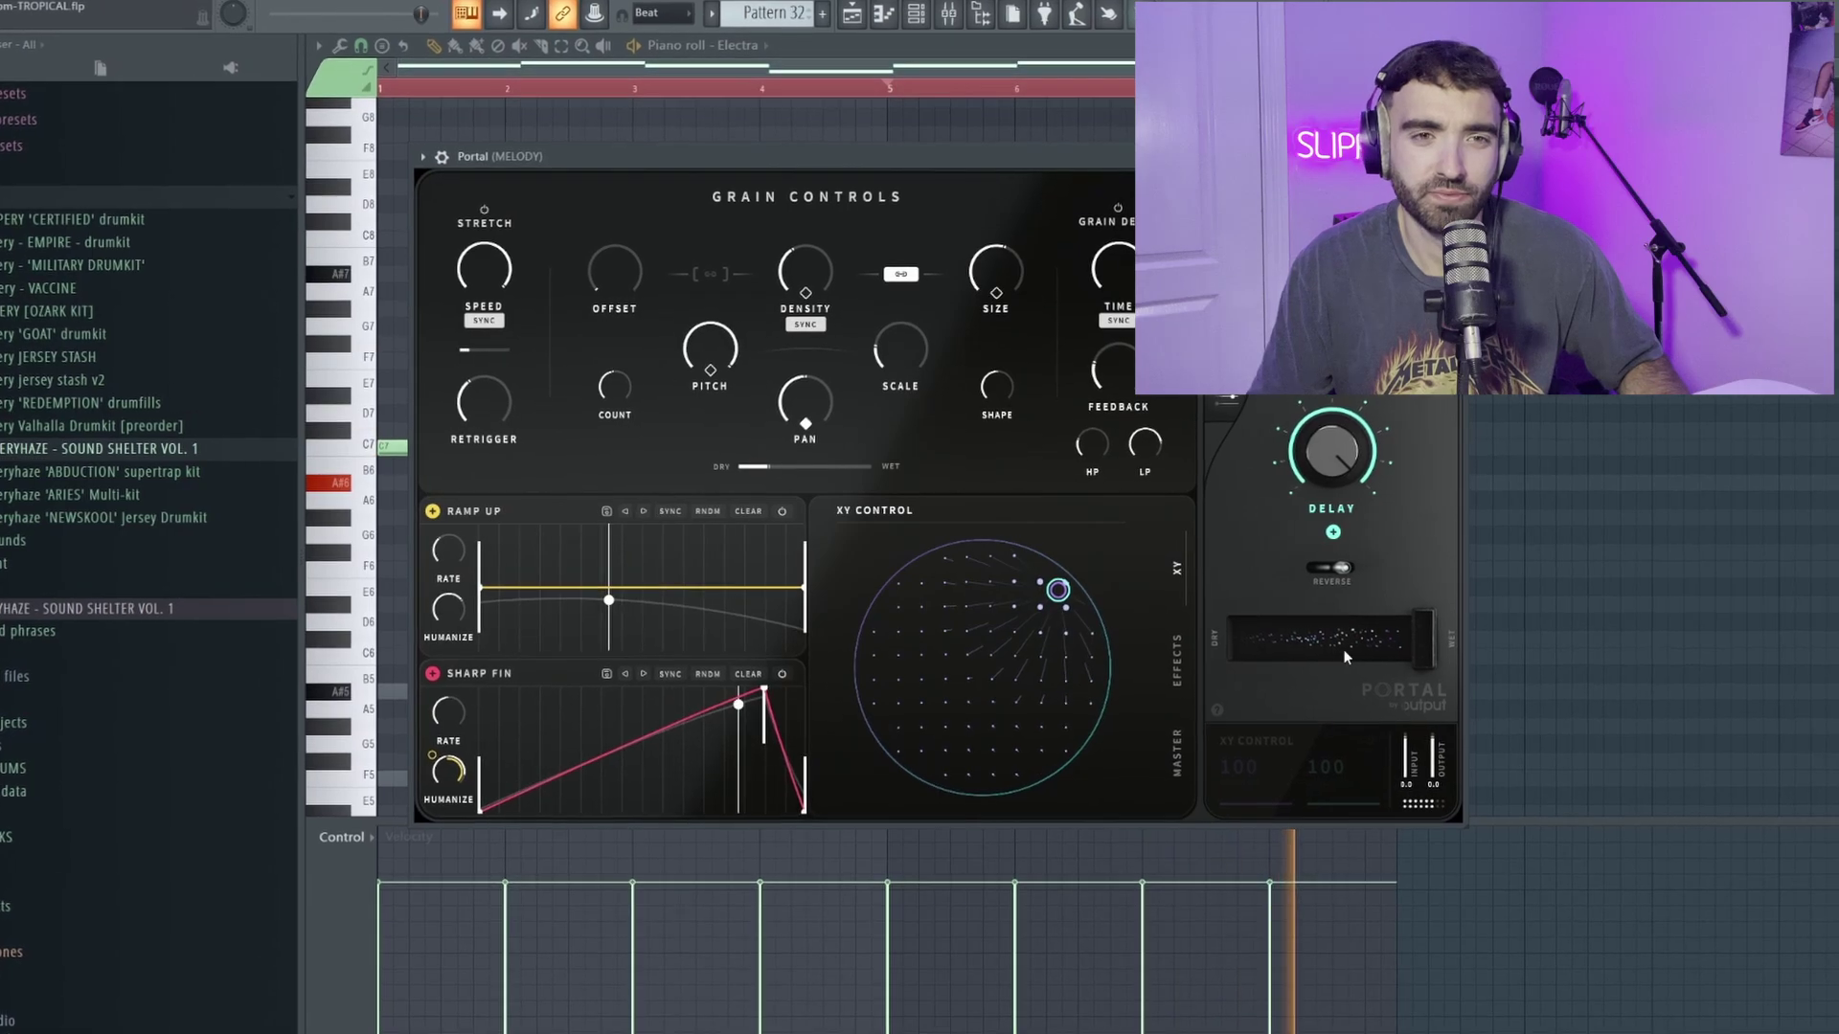
{"action": "left_click_drag", "start_coordinate": [1427, 643], "coordinate": [1525, 634]}
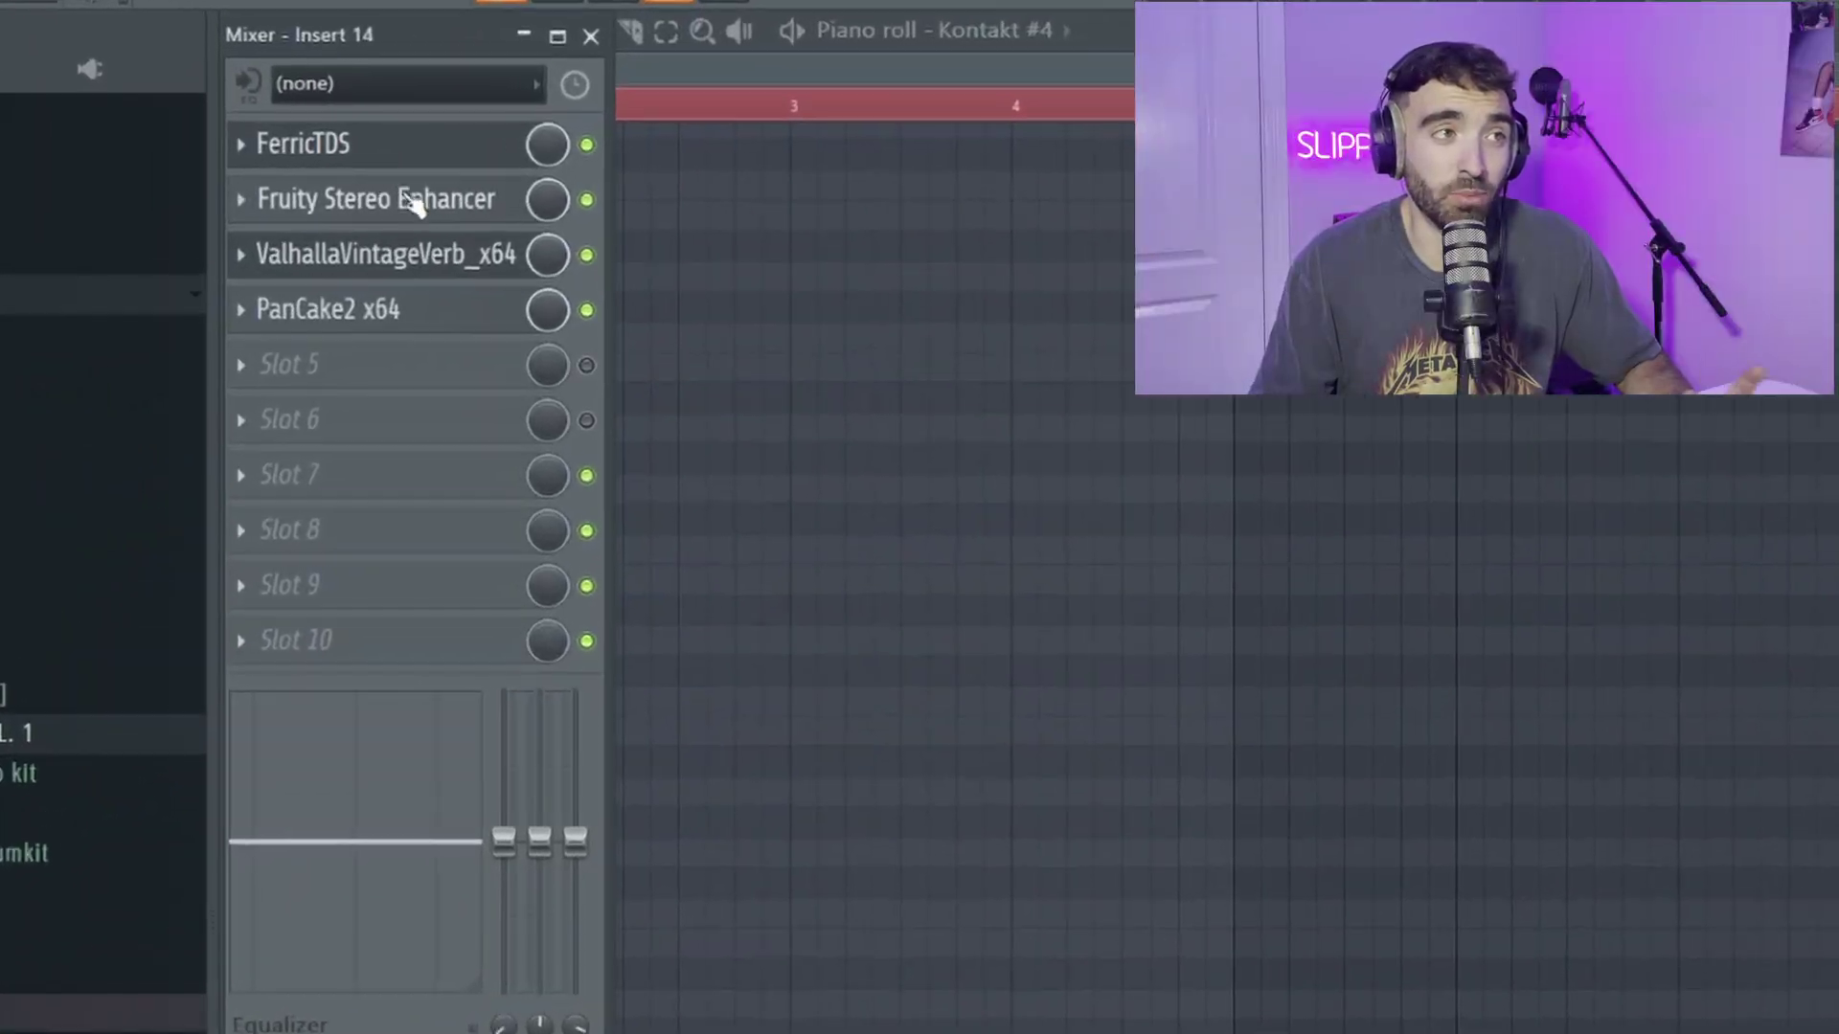
Review the effects chain on mixer Insert 14 and the A6 notes of Kontakt #4.
{"action": "left_click", "coordinate": [414, 163]}
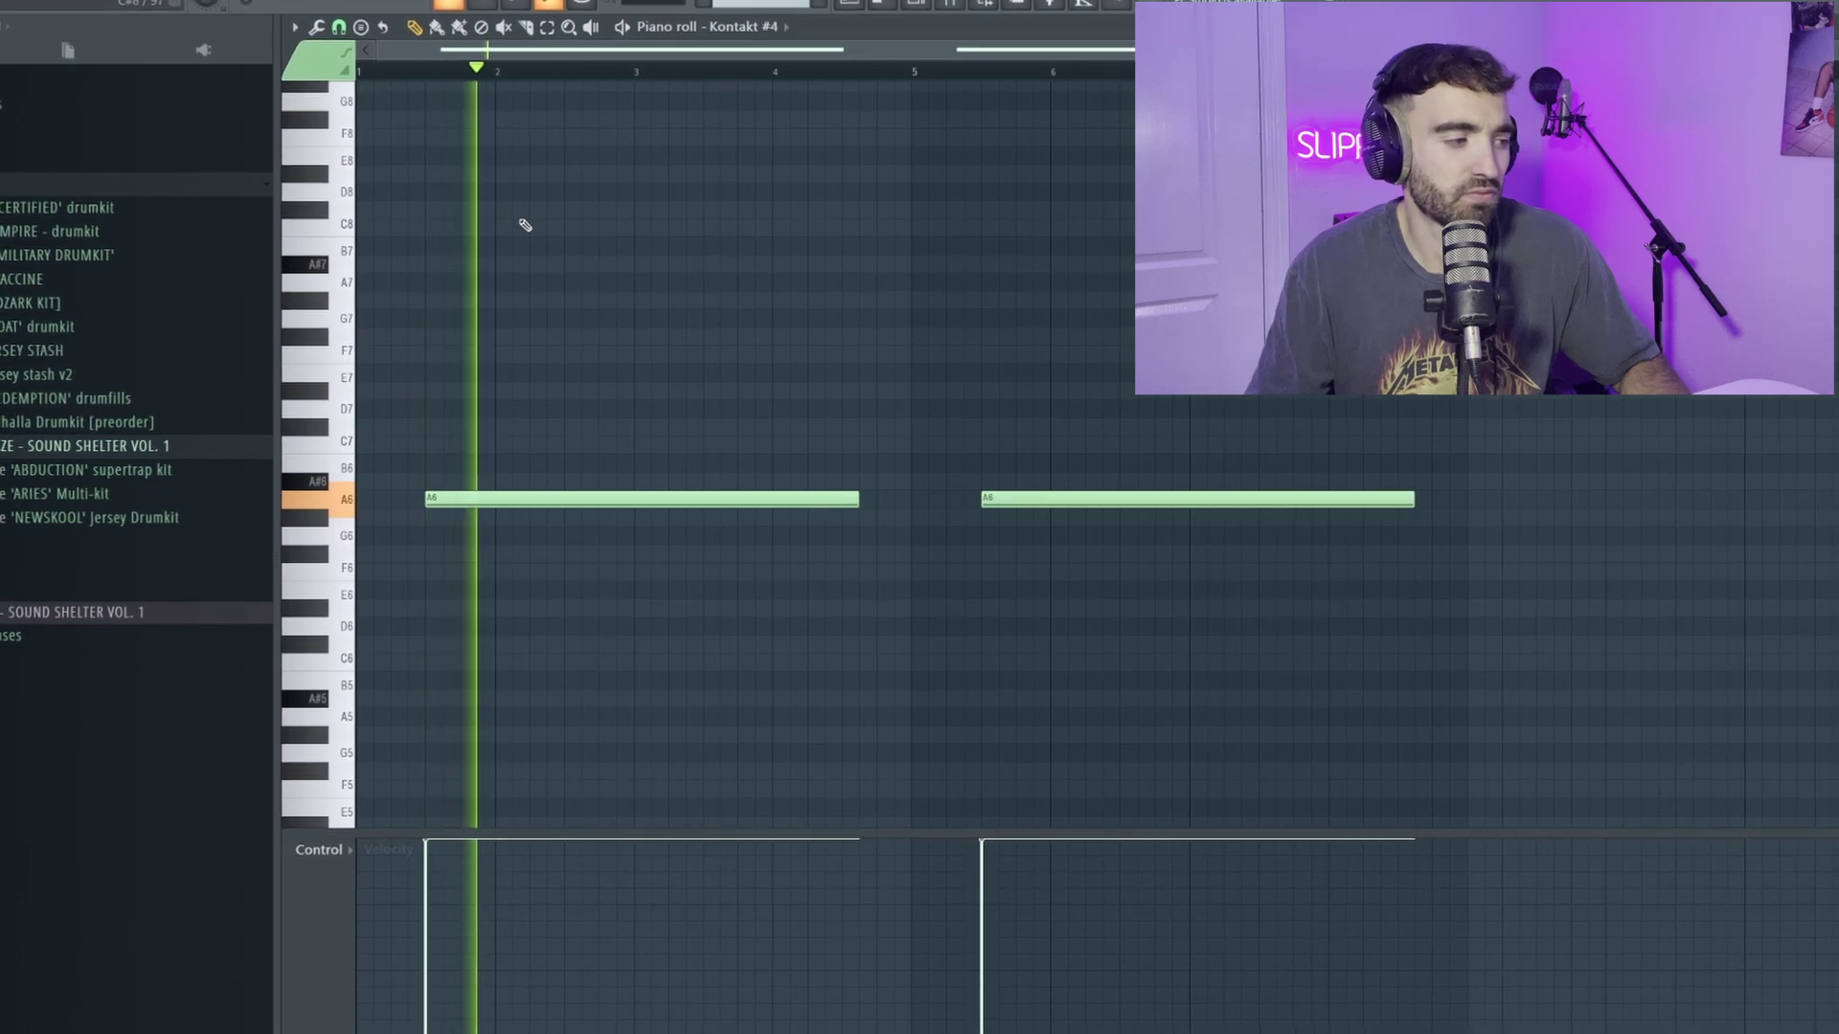
{"action": "scroll", "coordinate": [527, 227], "scroll_direction": "down", "scroll_amount": 1}
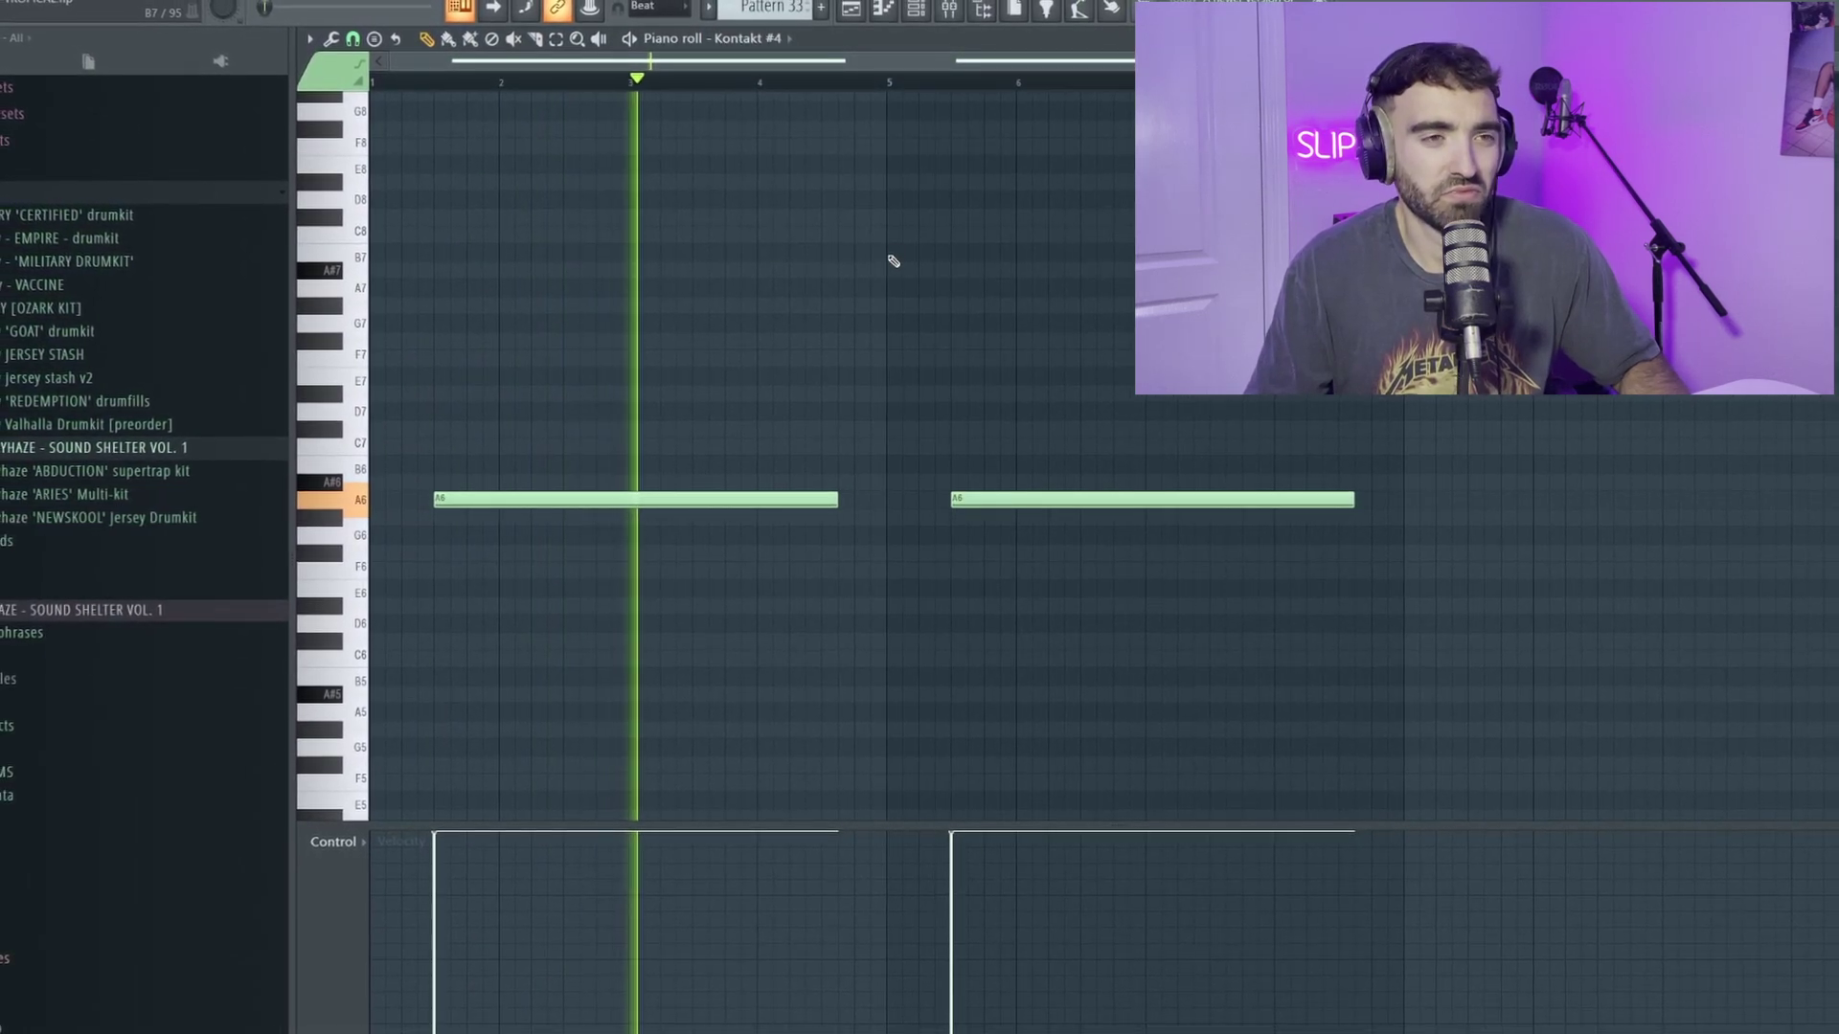
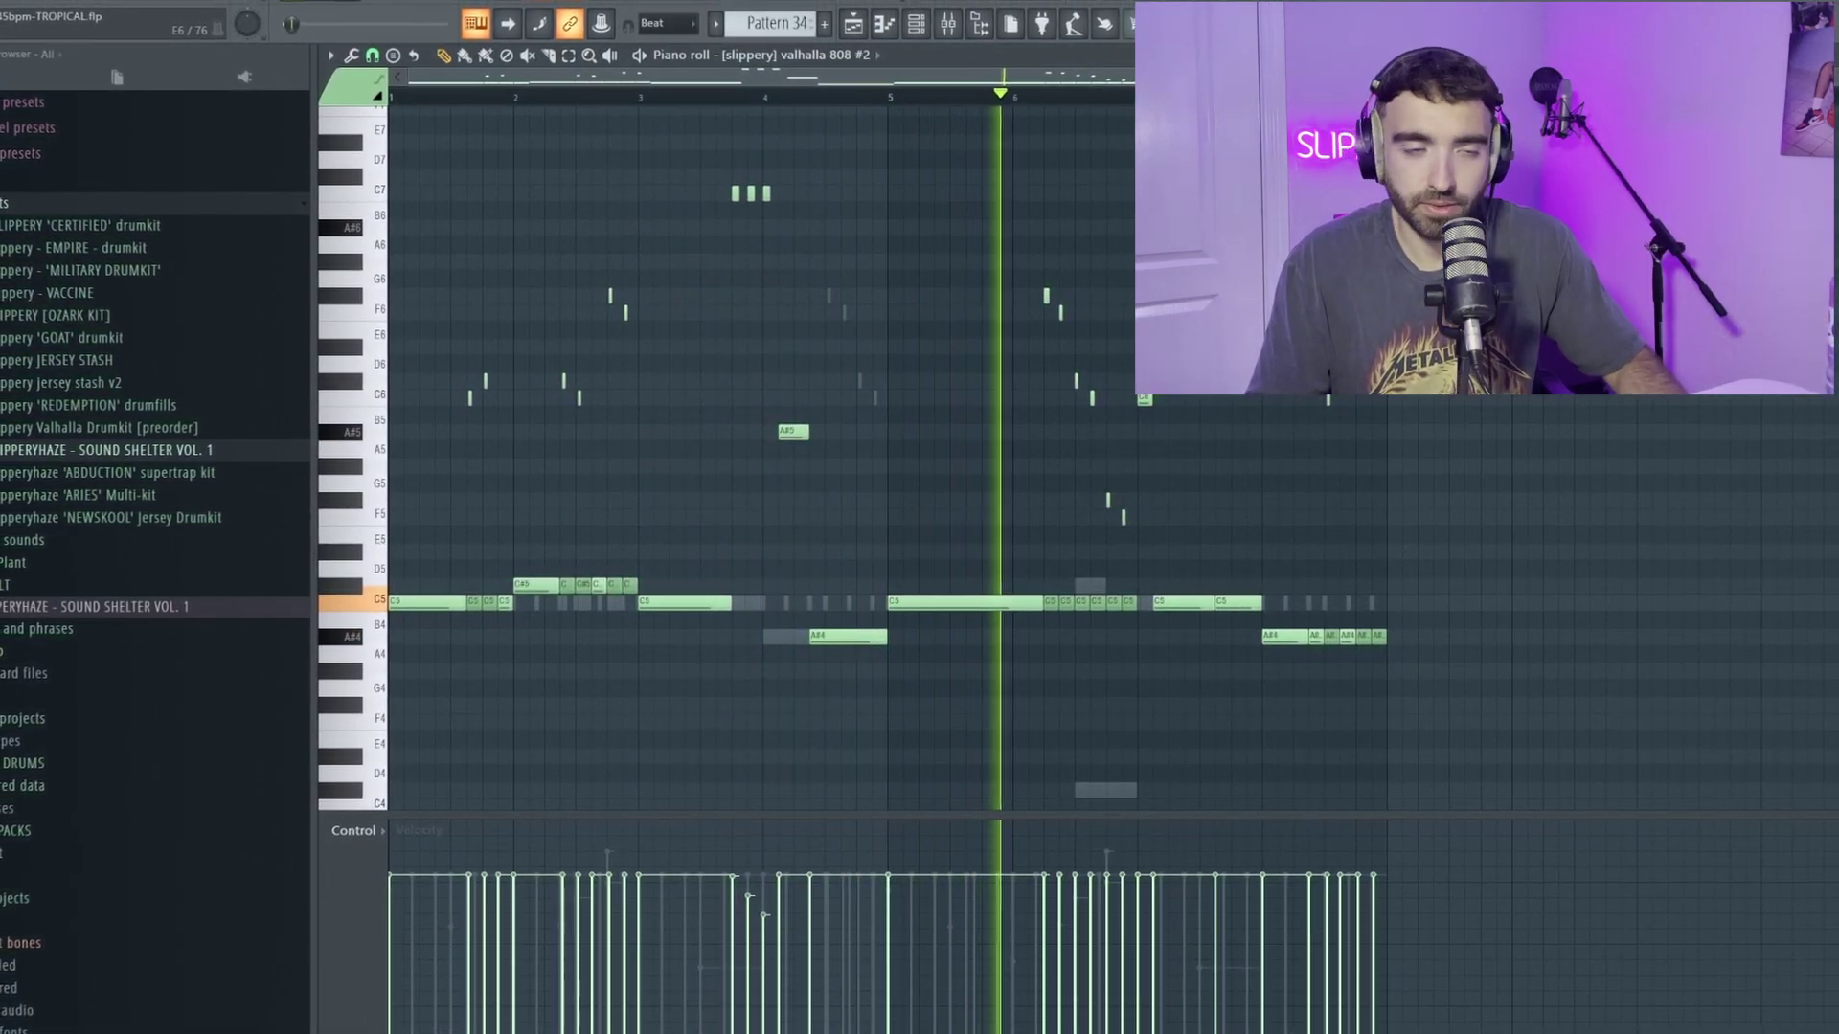
Examine the Valhalla 808 notes in Pattern 34 during playback and stop the song.
{"action": "scroll", "coordinate": [1379, 464], "scroll_direction": "up", "scroll_amount": 4}
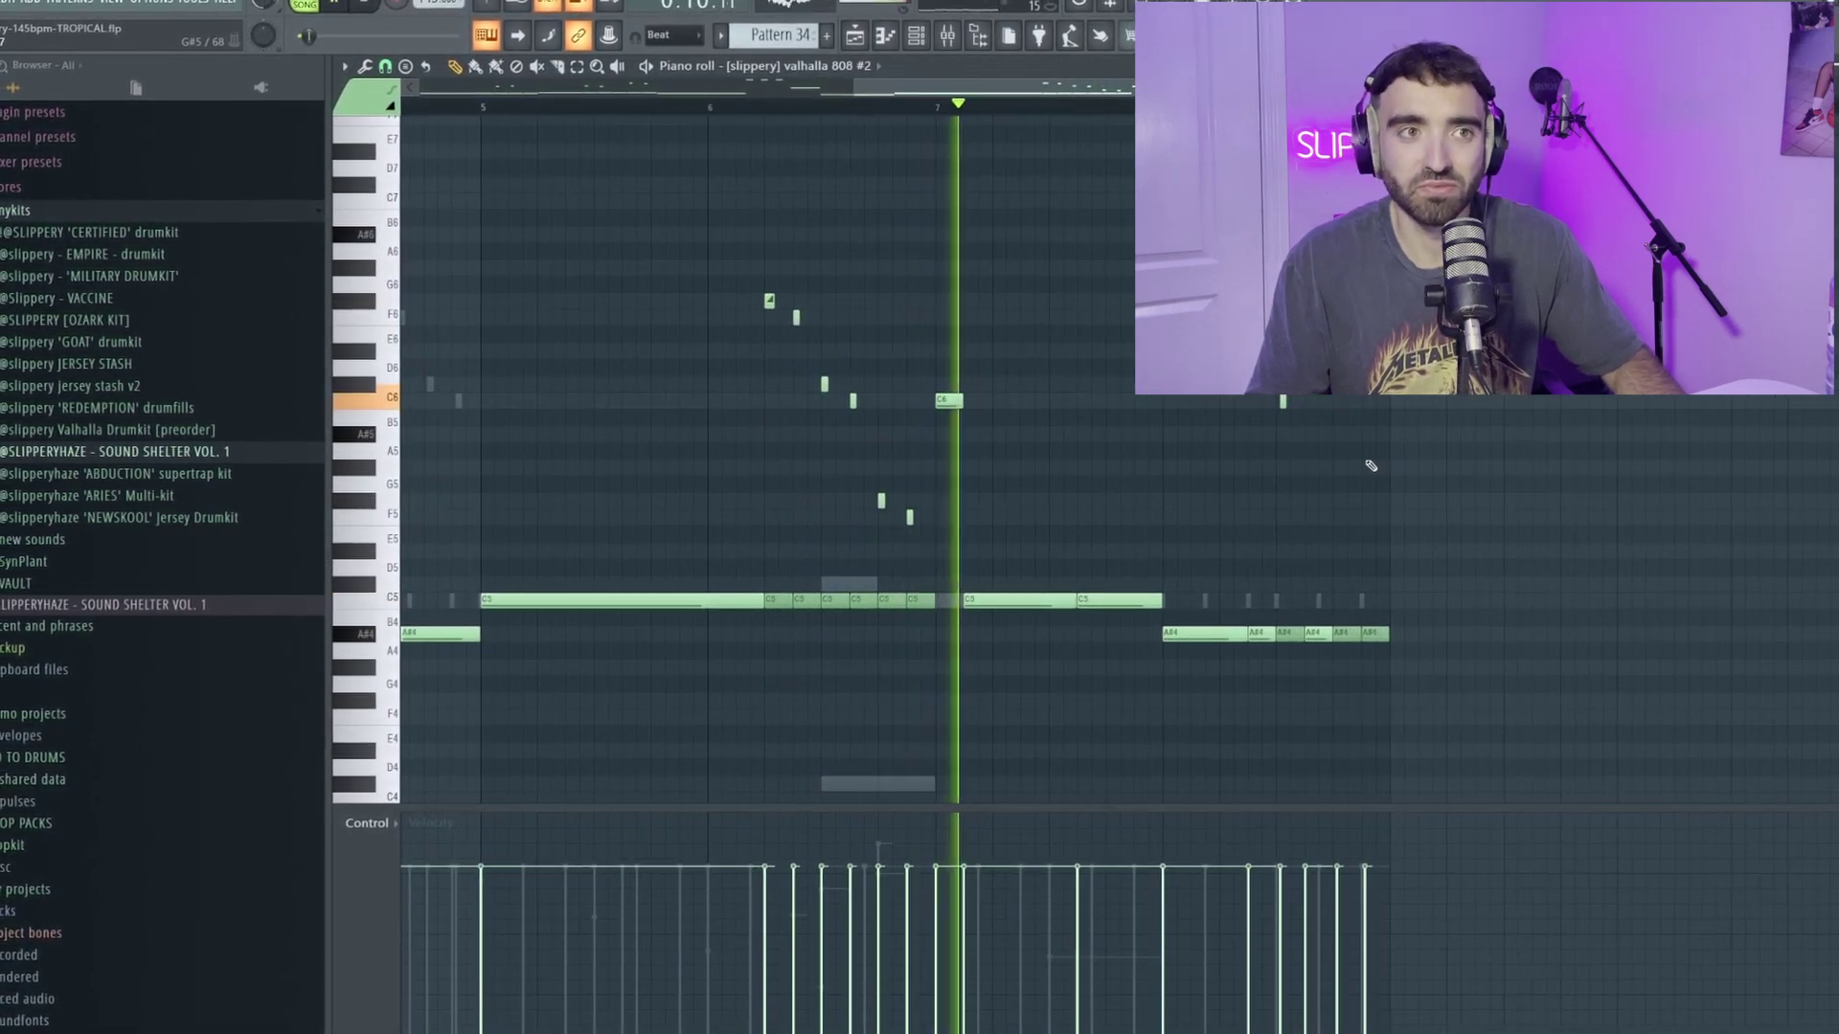
{"action": "scroll", "coordinate": [1397, 475], "scroll_direction": "down", "scroll_amount": 4}
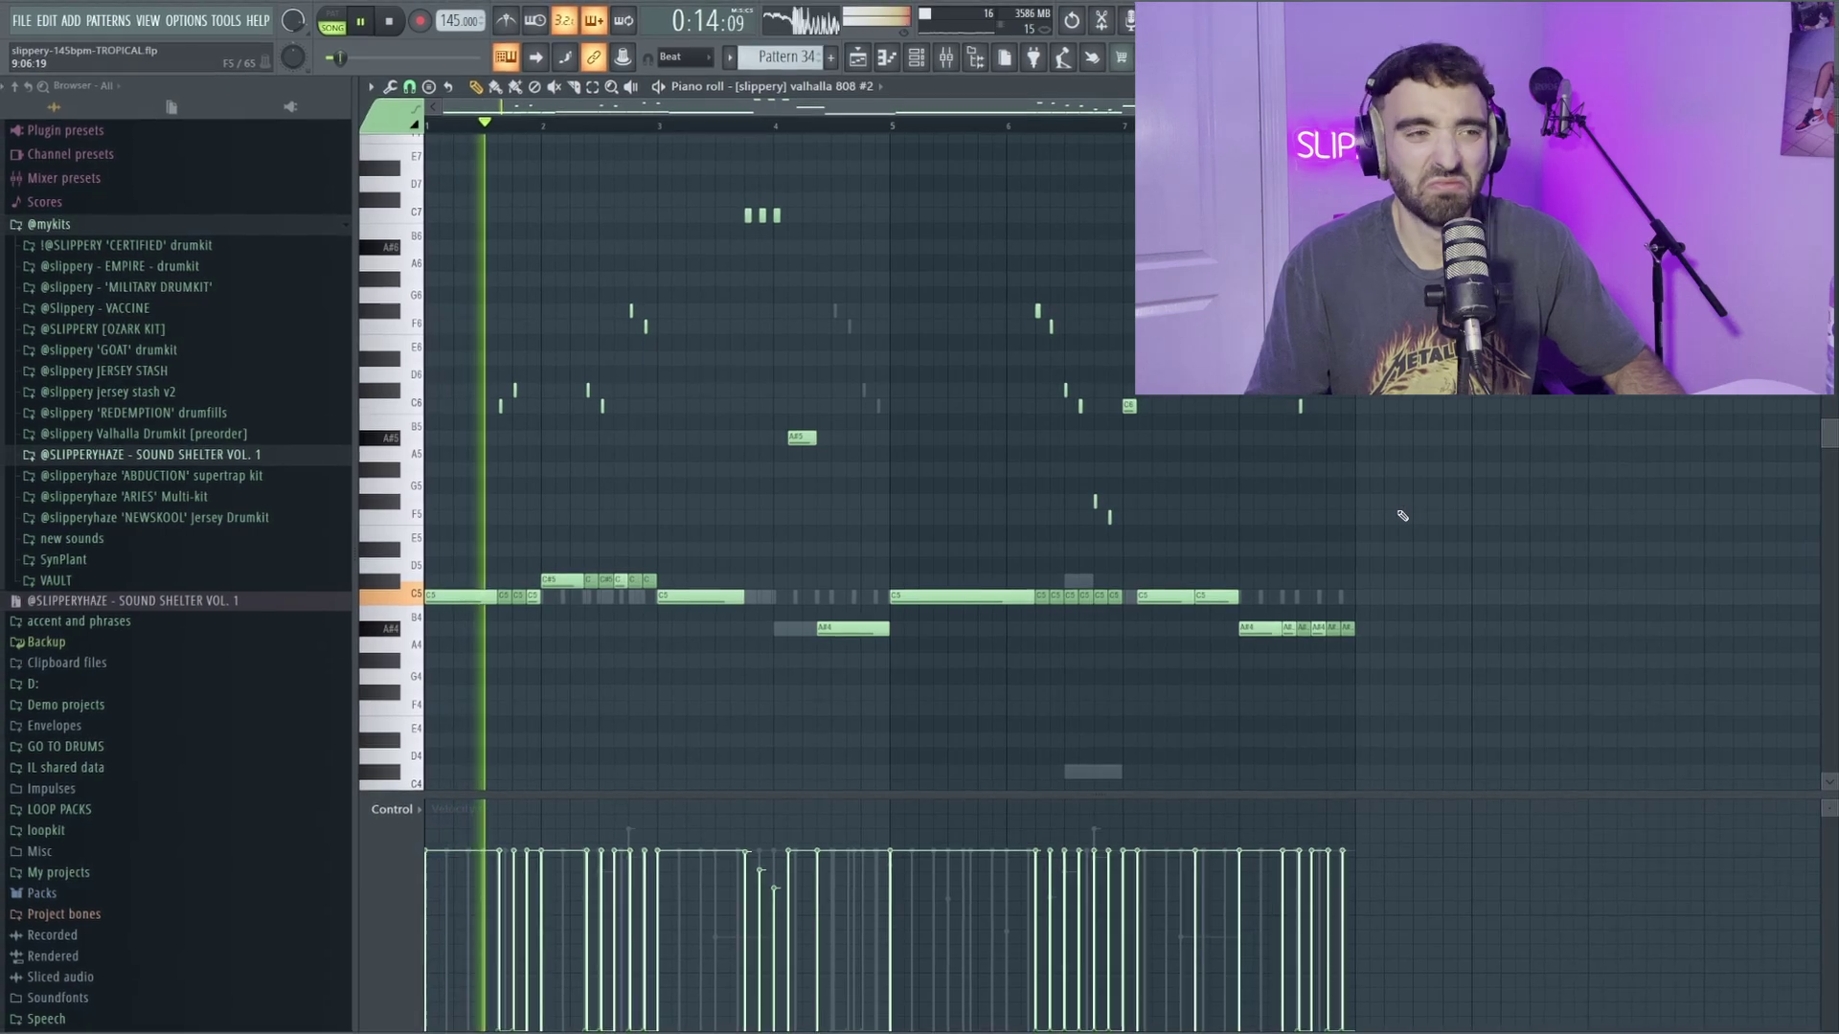
{"action": "key", "text": "space"}
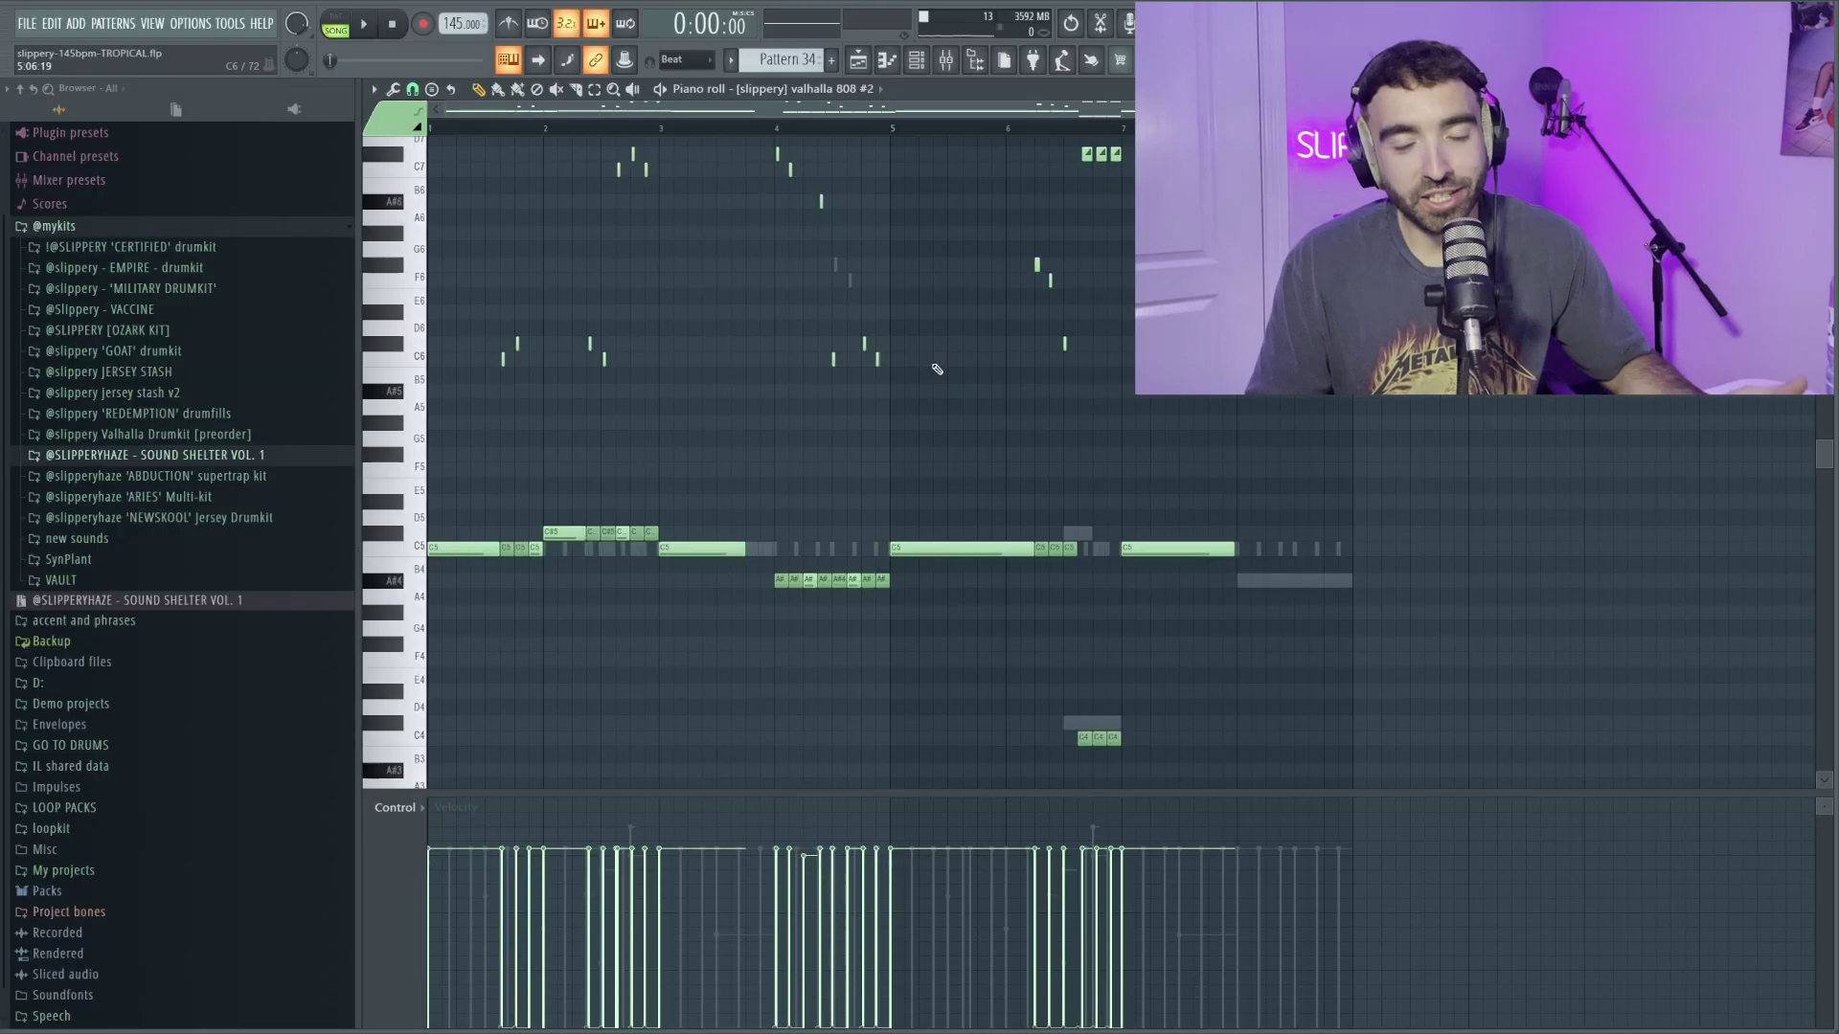
Look over the 808 pattern with the repeated A#4 notes in bar 4 and play it into bar 7.
{"action": "scroll", "coordinate": [1073, 366], "scroll_direction": "up", "scroll_amount": 2}
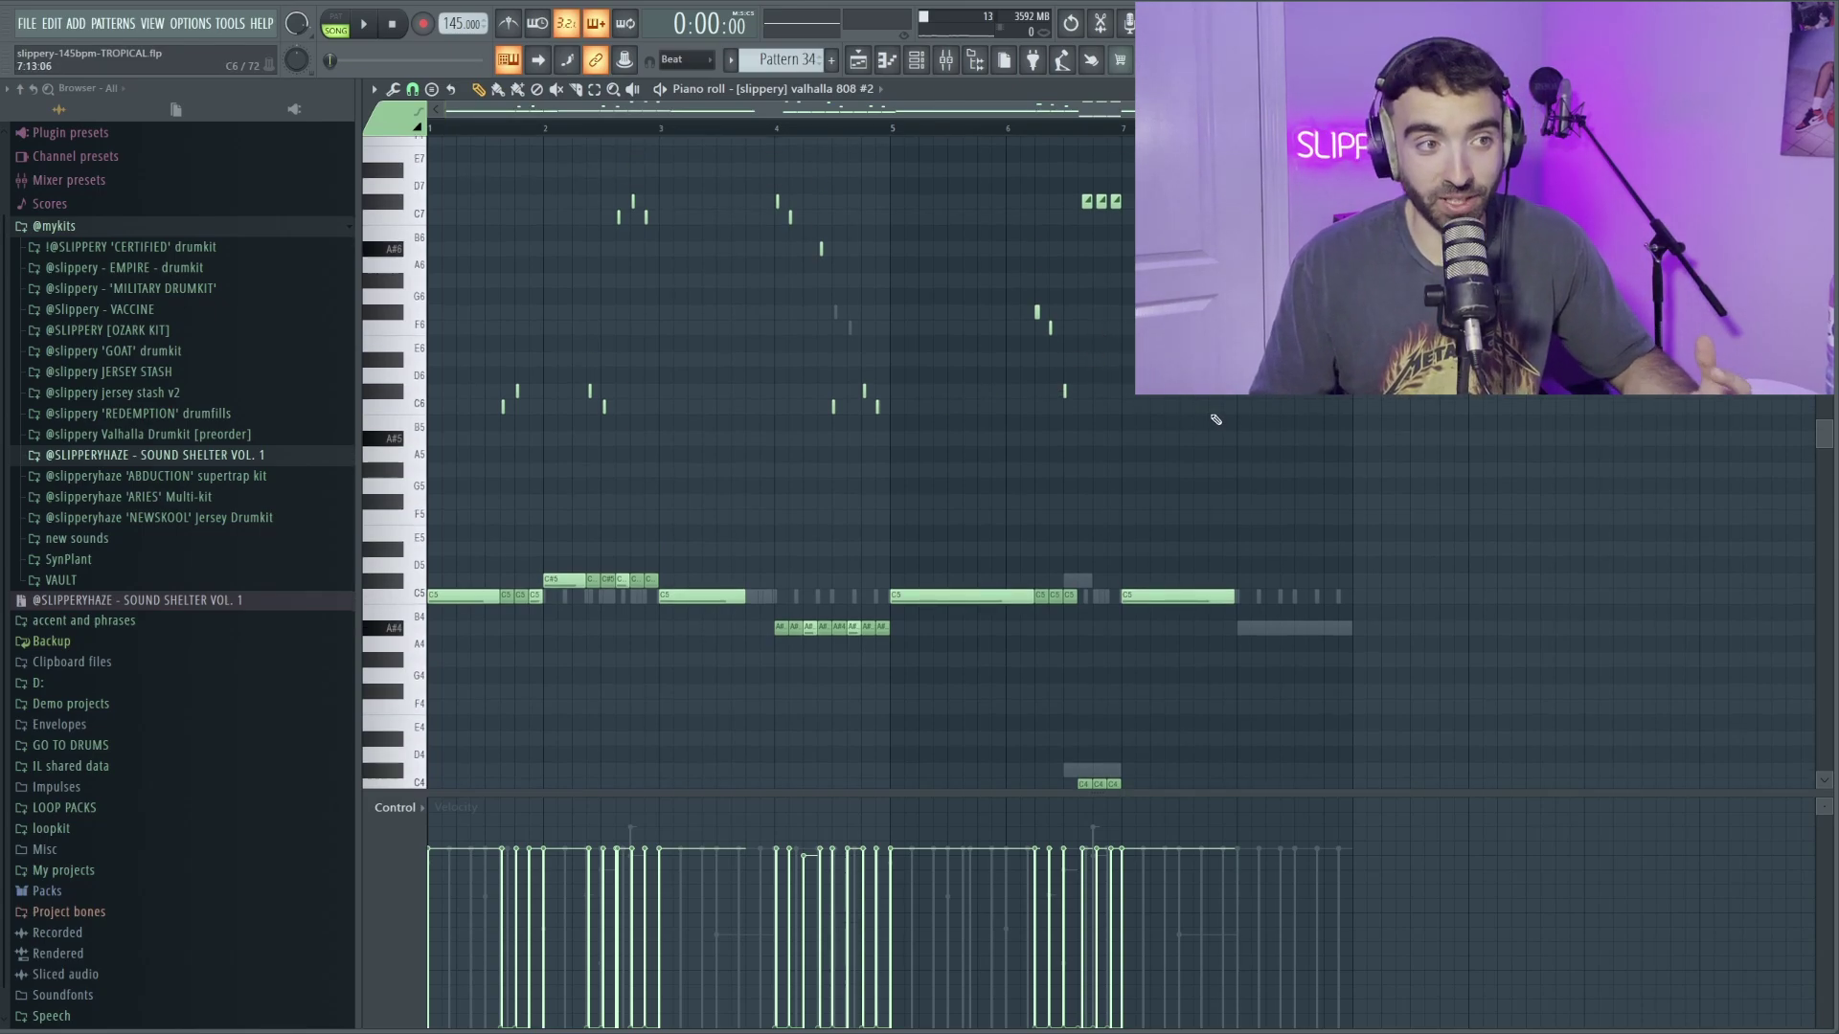
{"action": "scroll", "coordinate": [1006, 505], "scroll_direction": "down", "scroll_amount": 1}
{"action": "scroll", "coordinate": [862, 479], "scroll_direction": "up", "scroll_amount": 1}
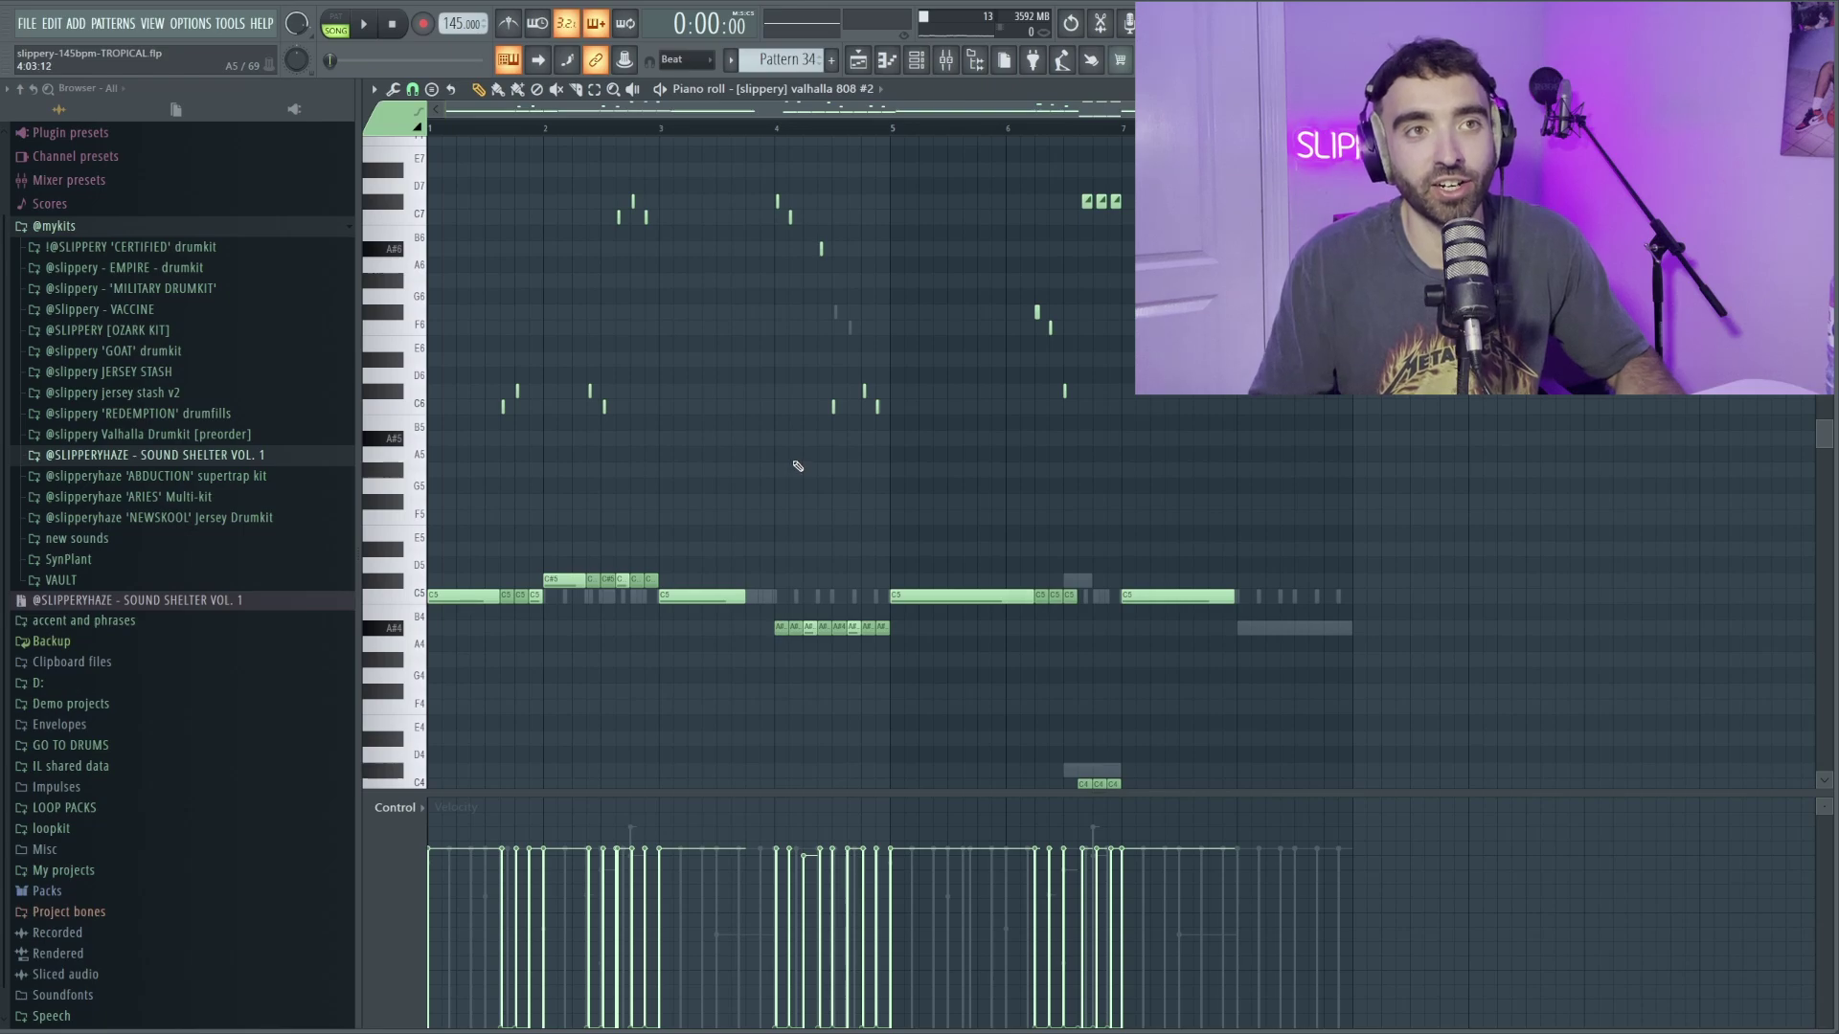
{"action": "key", "text": "space"}
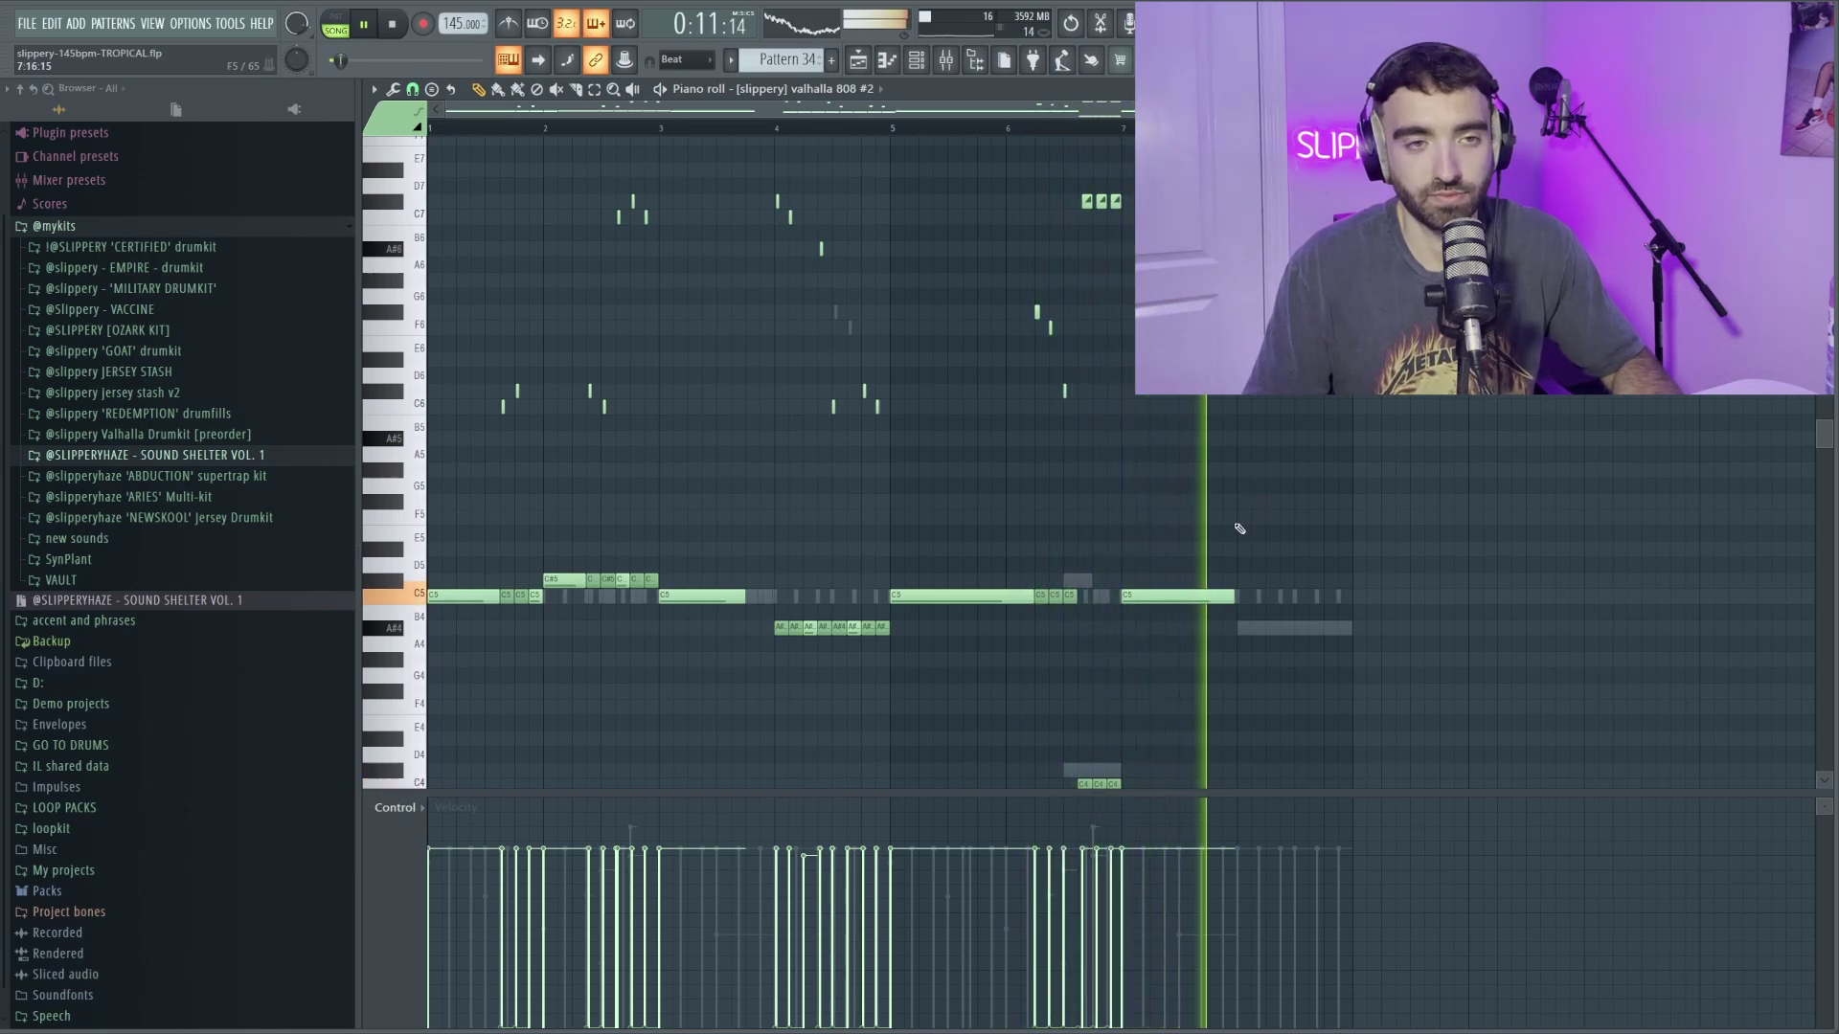
{"action": "key", "text": "space"}
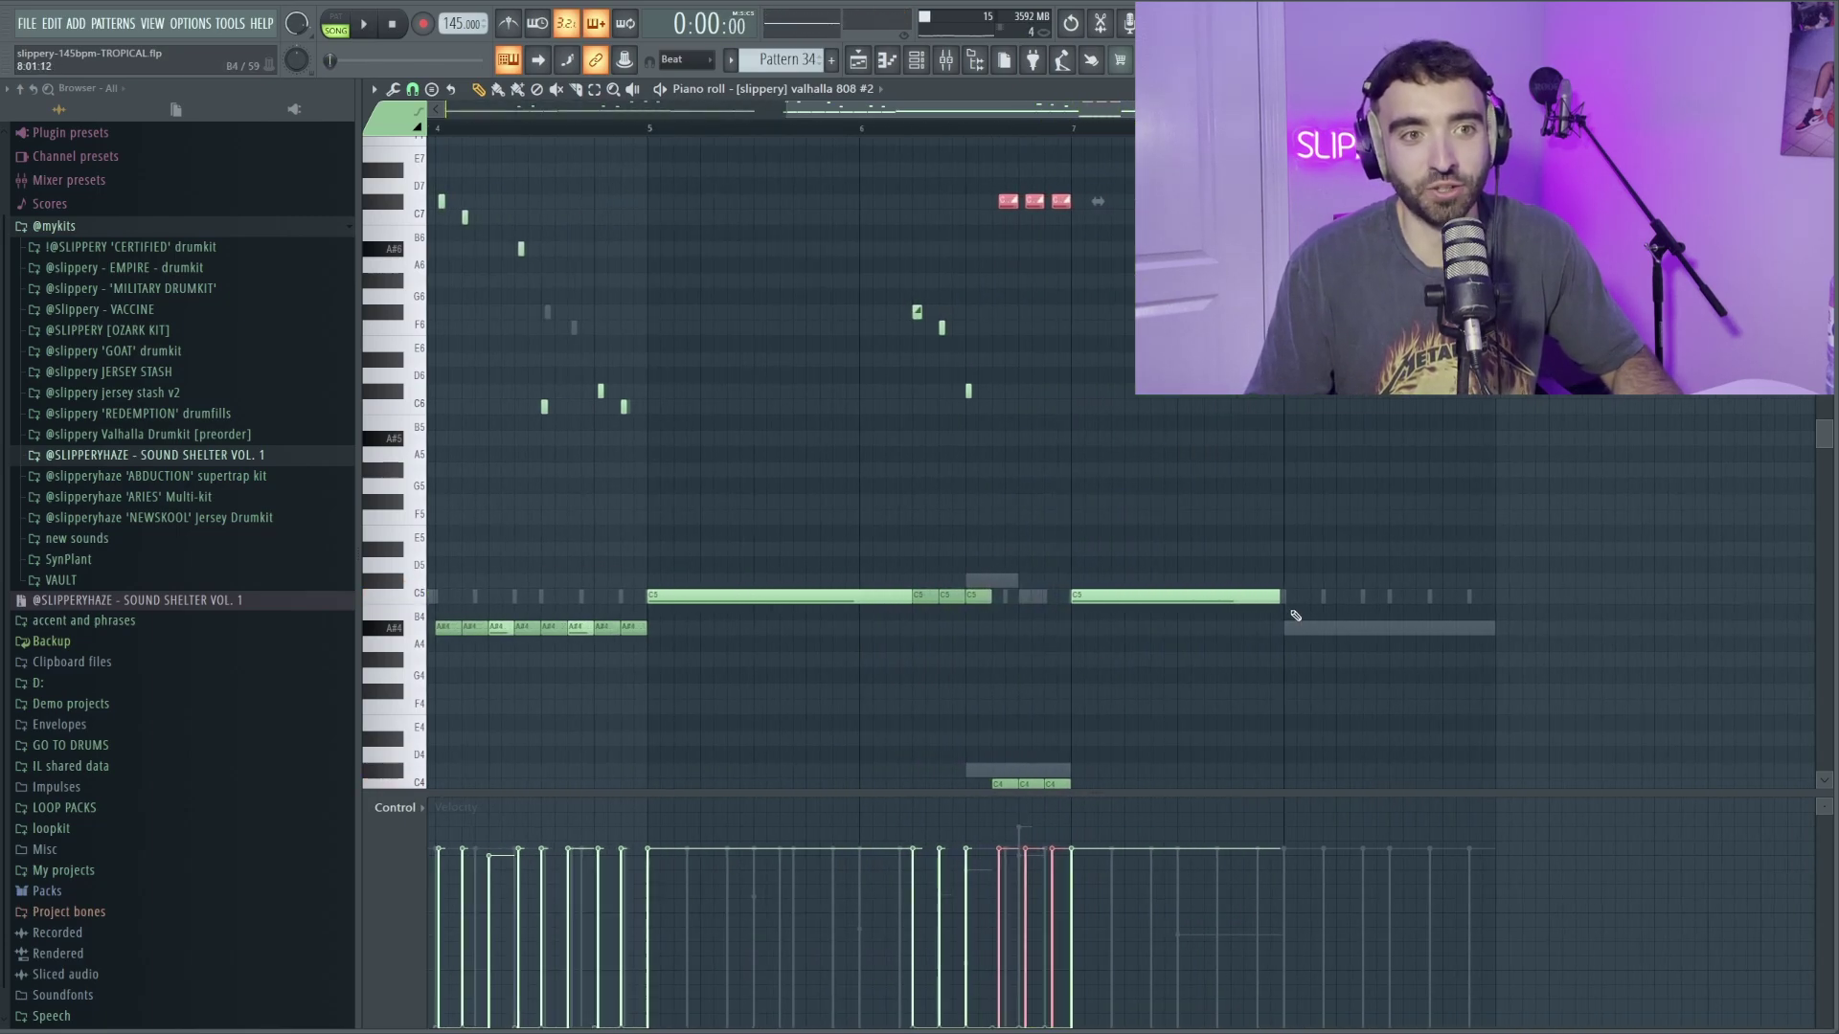
Play from bar 6 and examine the low C4 808 notes with their C#7 slide notes before bar 7.
{"action": "scroll", "coordinate": [1149, 647], "scroll_direction": "down", "scroll_amount": 3}
{"action": "scroll", "coordinate": [1110, 647], "scroll_direction": "up", "scroll_amount": 3}
{"action": "scroll", "coordinate": [1092, 613], "scroll_direction": "up", "scroll_amount": 3}
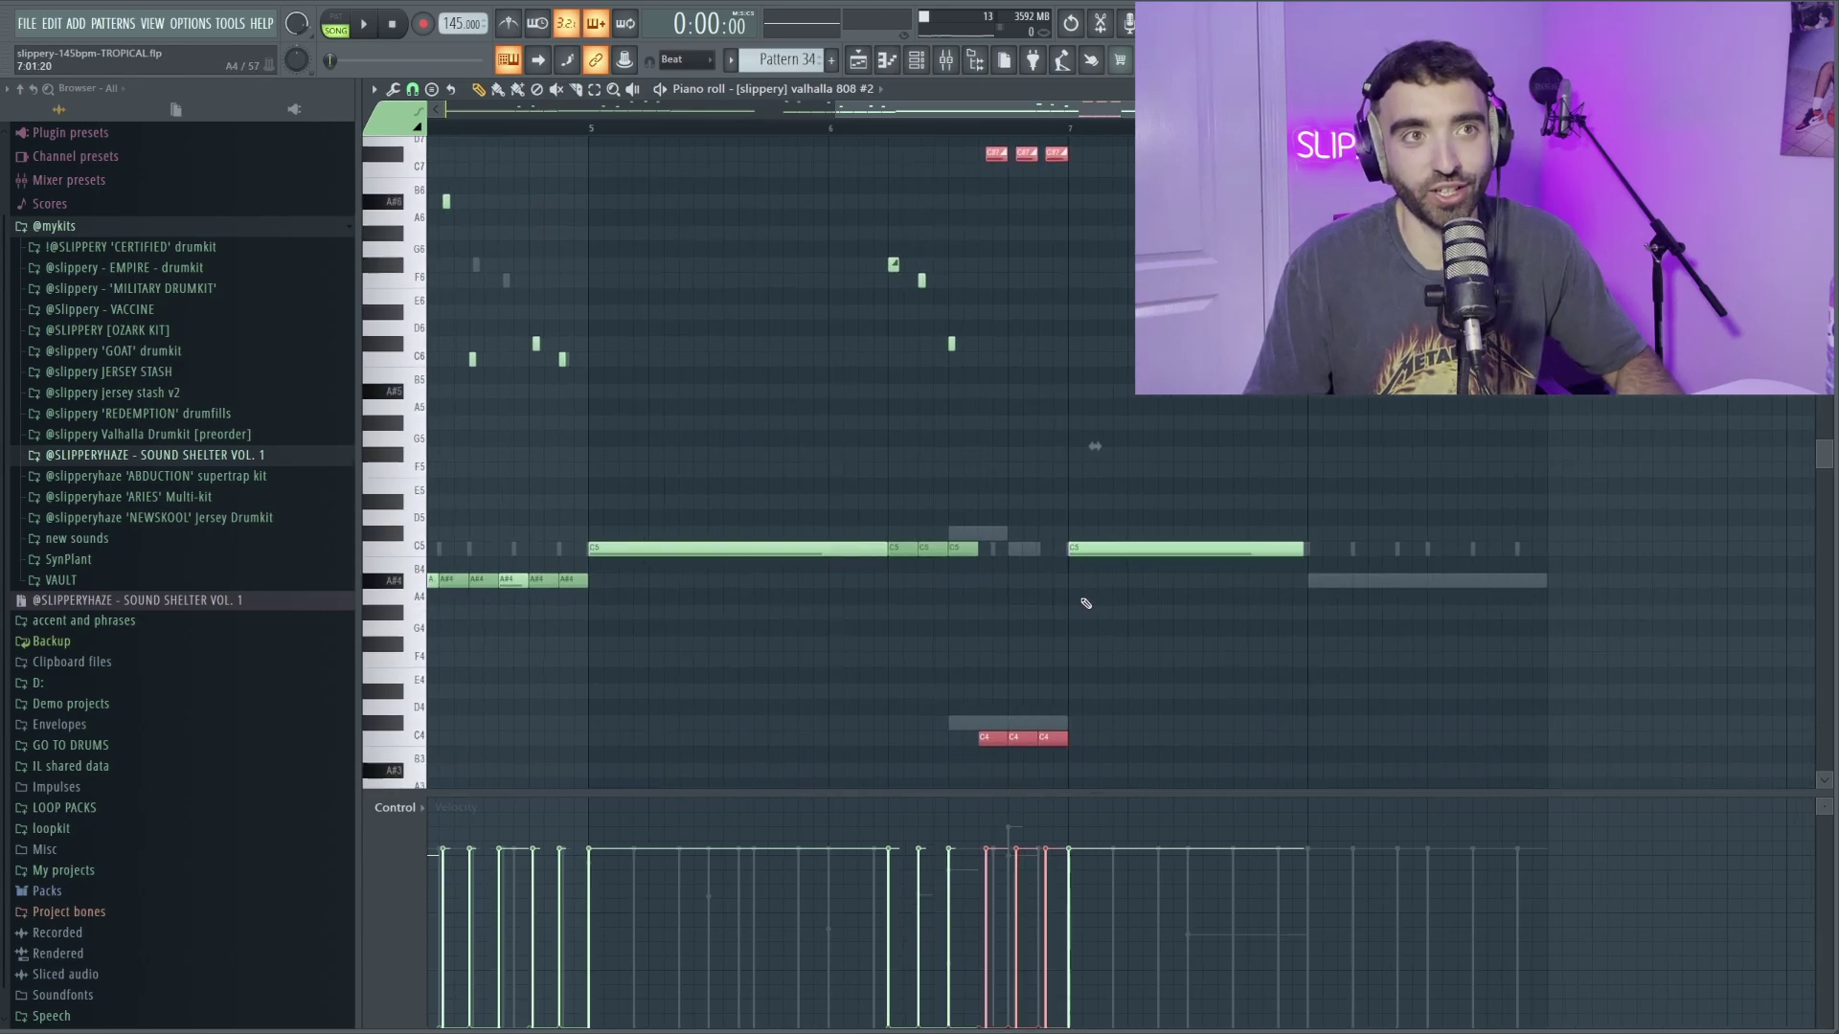
{"action": "left_click", "coordinate": [605, 128]}
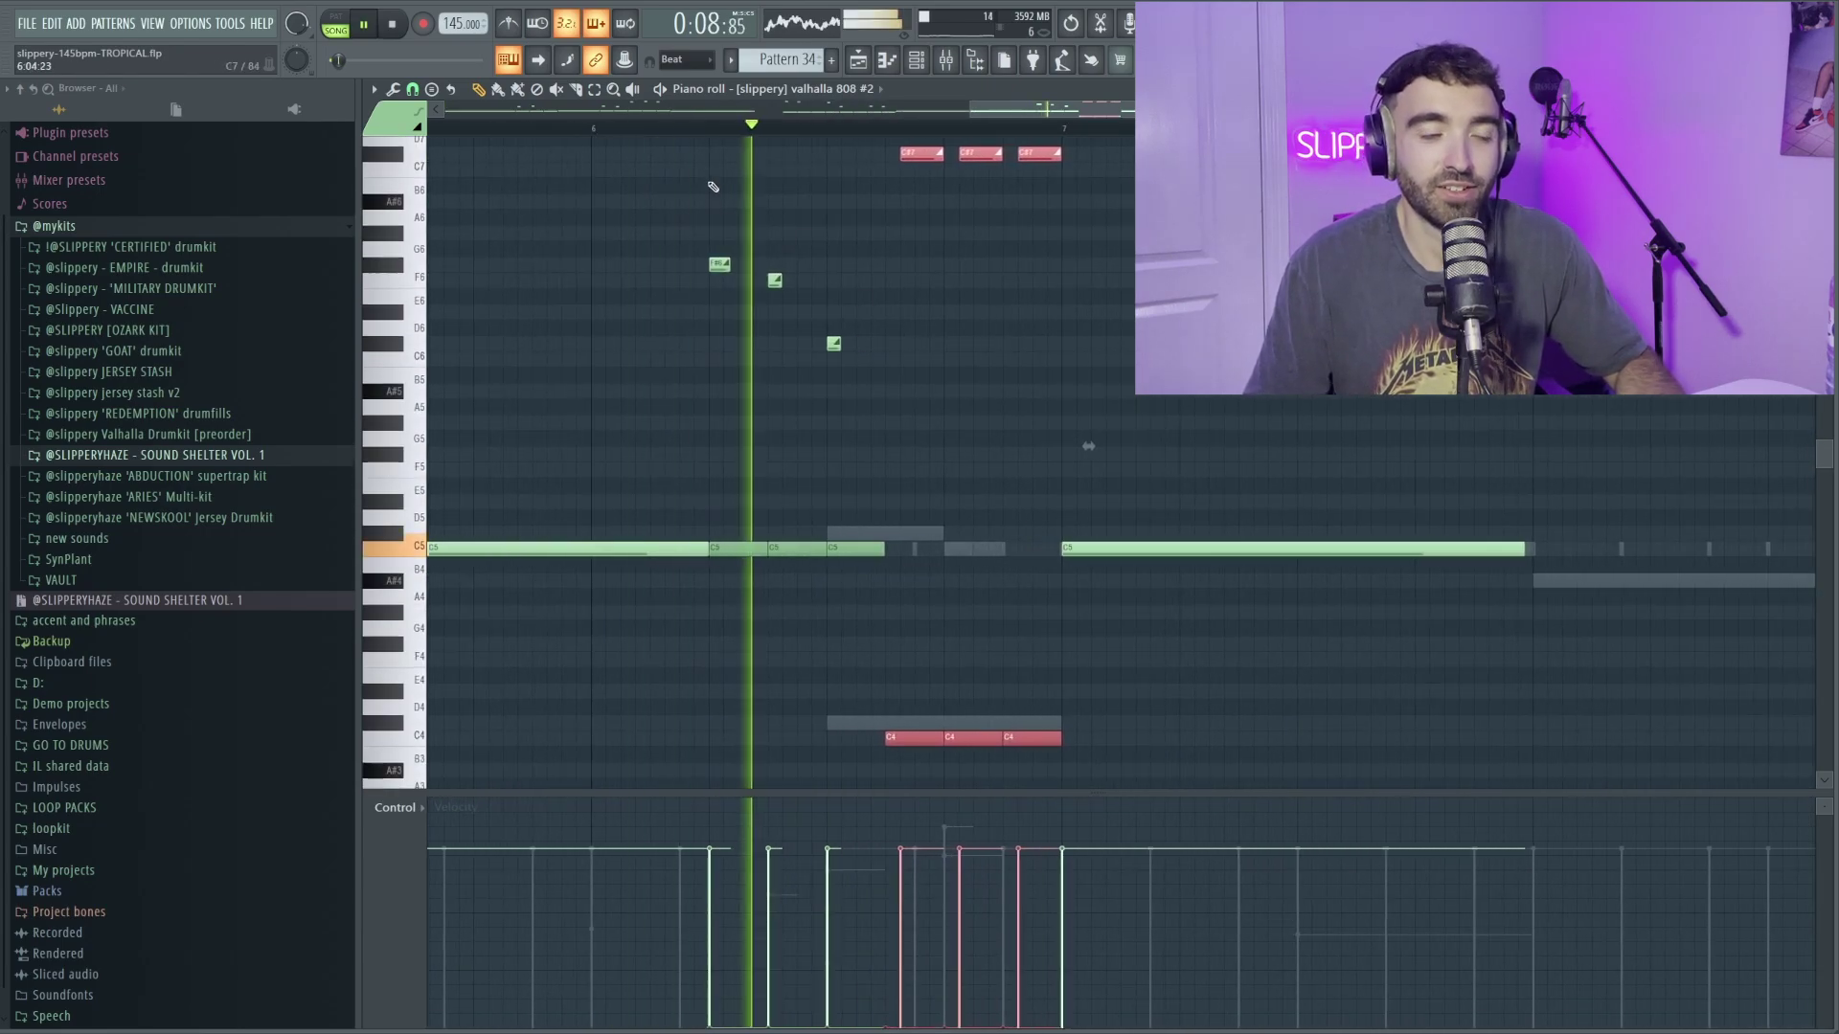
{"action": "key", "text": "space"}
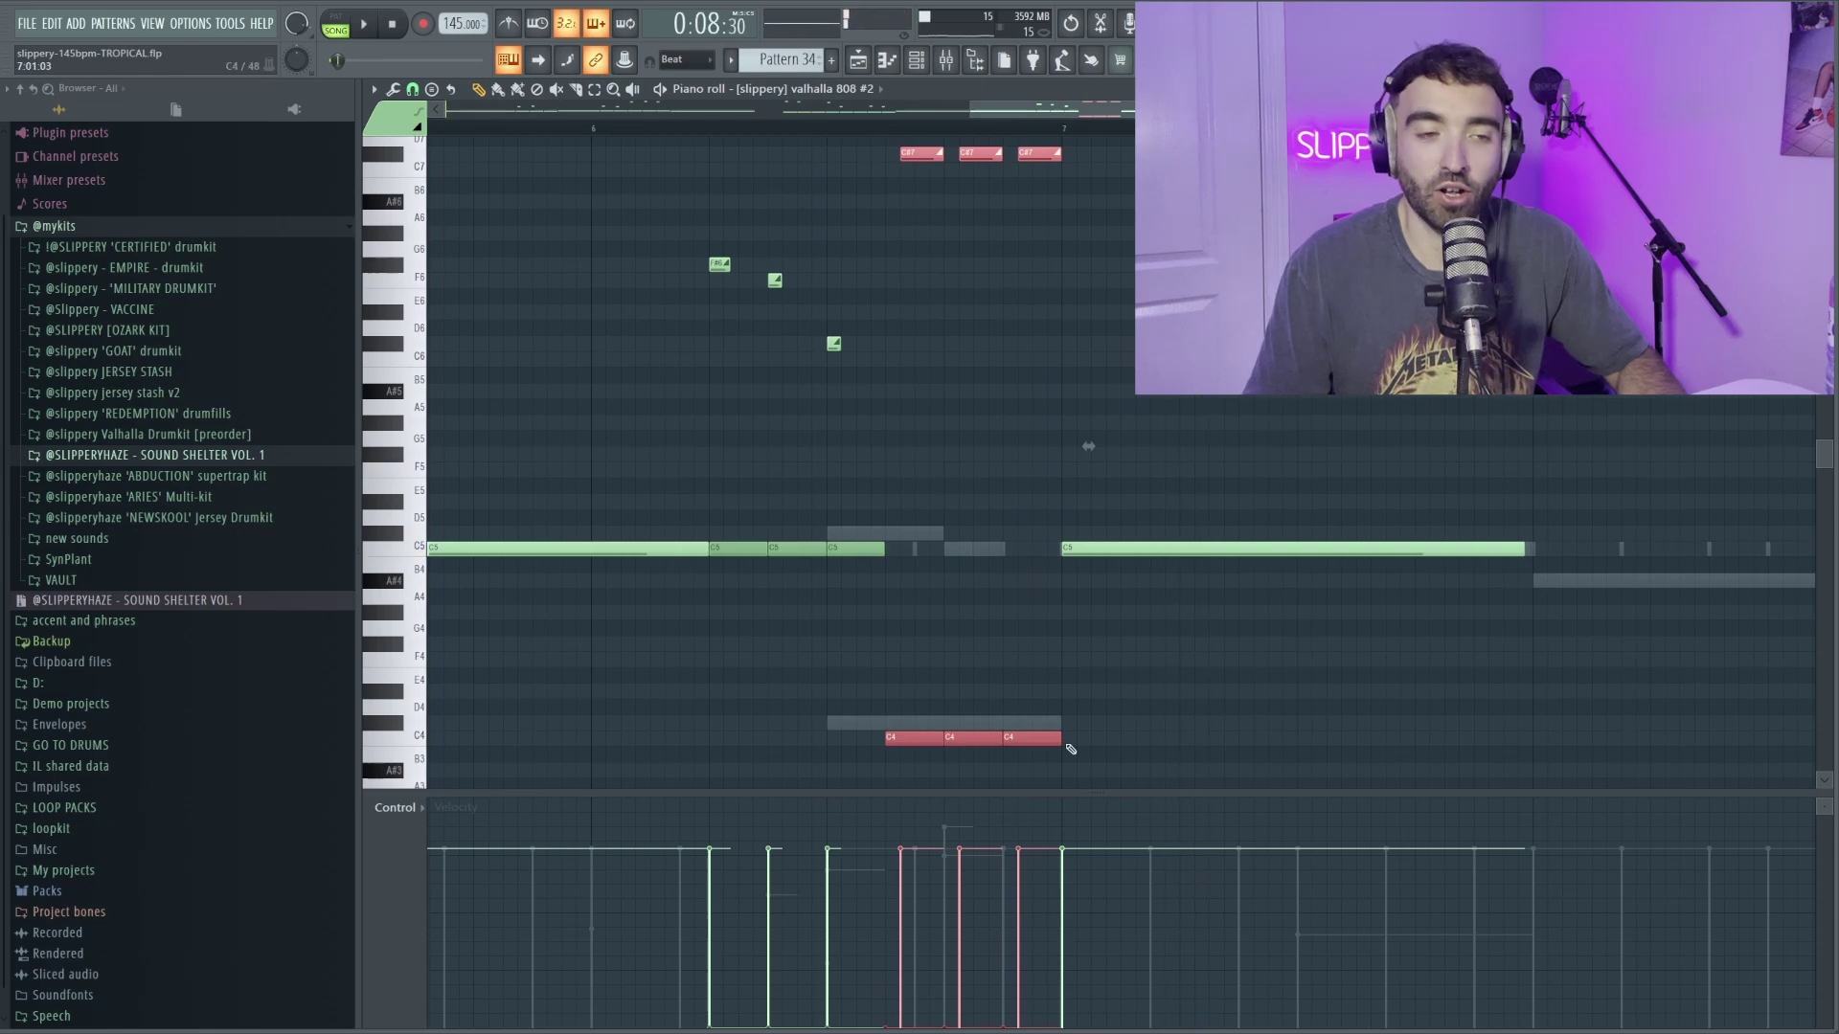
{"action": "scroll", "coordinate": [1035, 377], "scroll_direction": "up", "scroll_amount": 2}
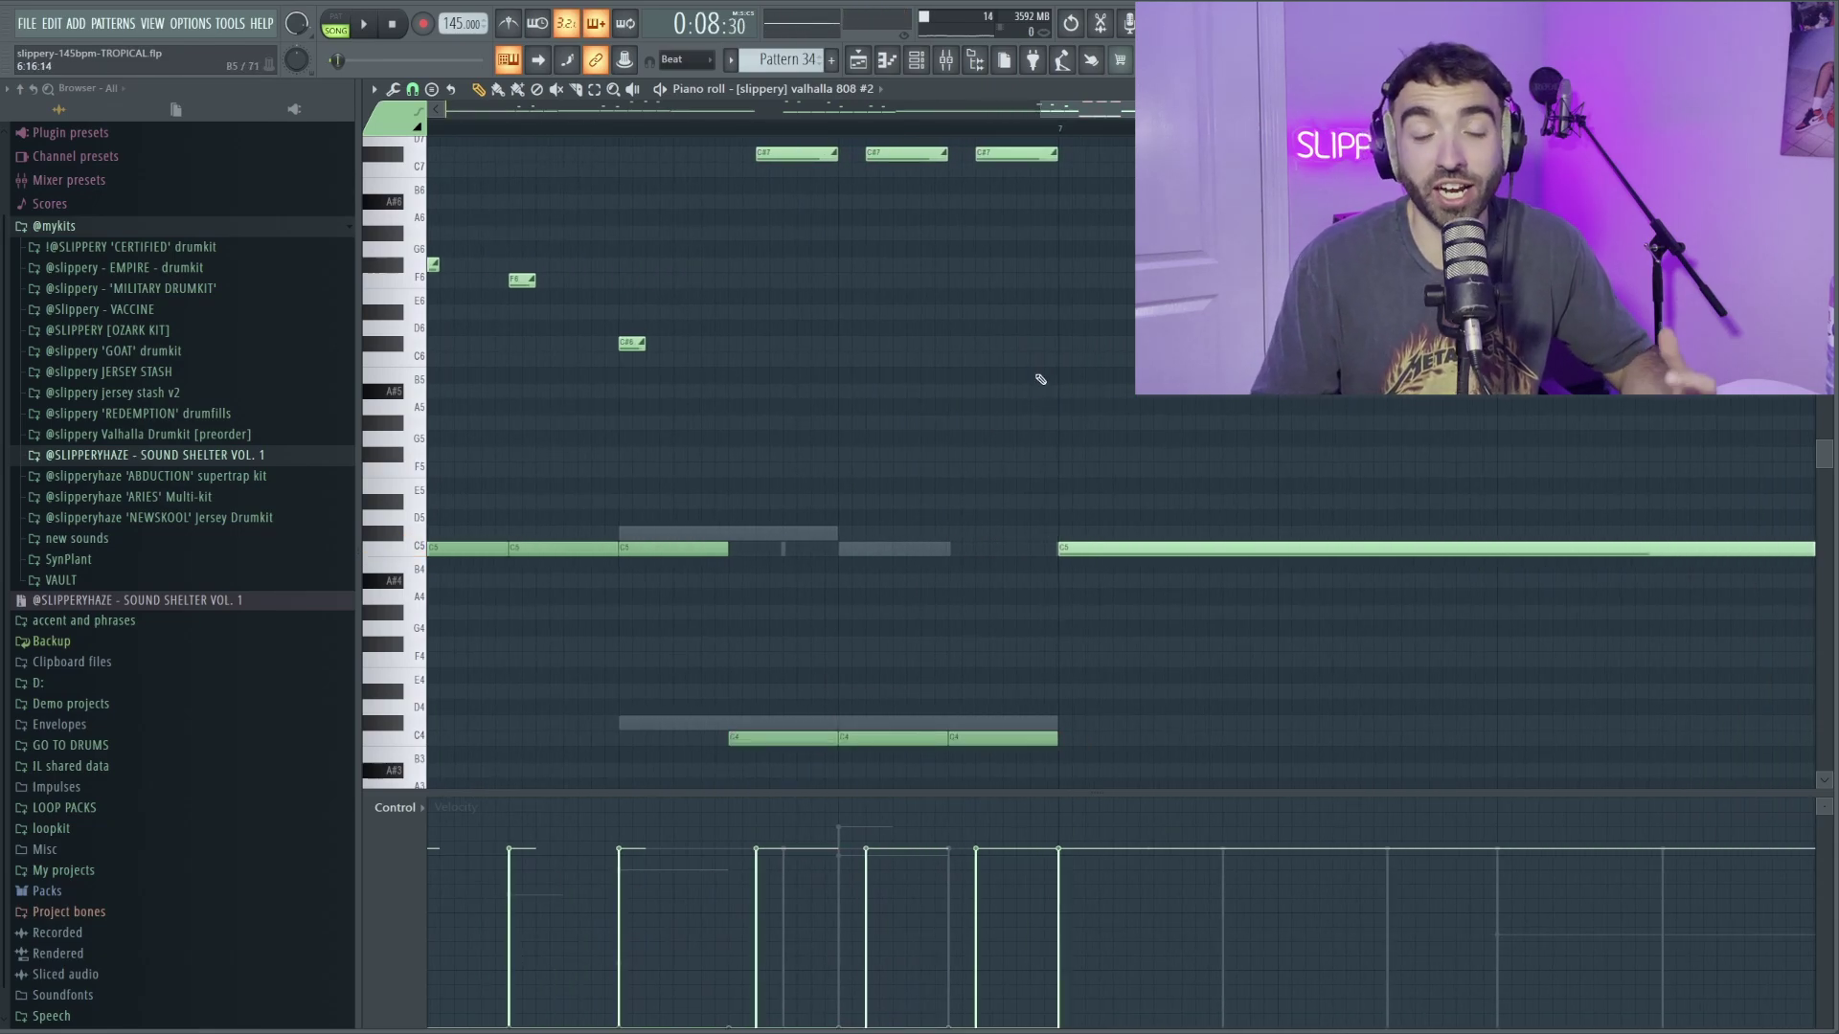
Select the low C4 808 notes and their C#7 slide notes before bar 7 to compare the two groups.
{"action": "scroll", "coordinate": [1036, 385], "scroll_direction": "down", "scroll_amount": 3}
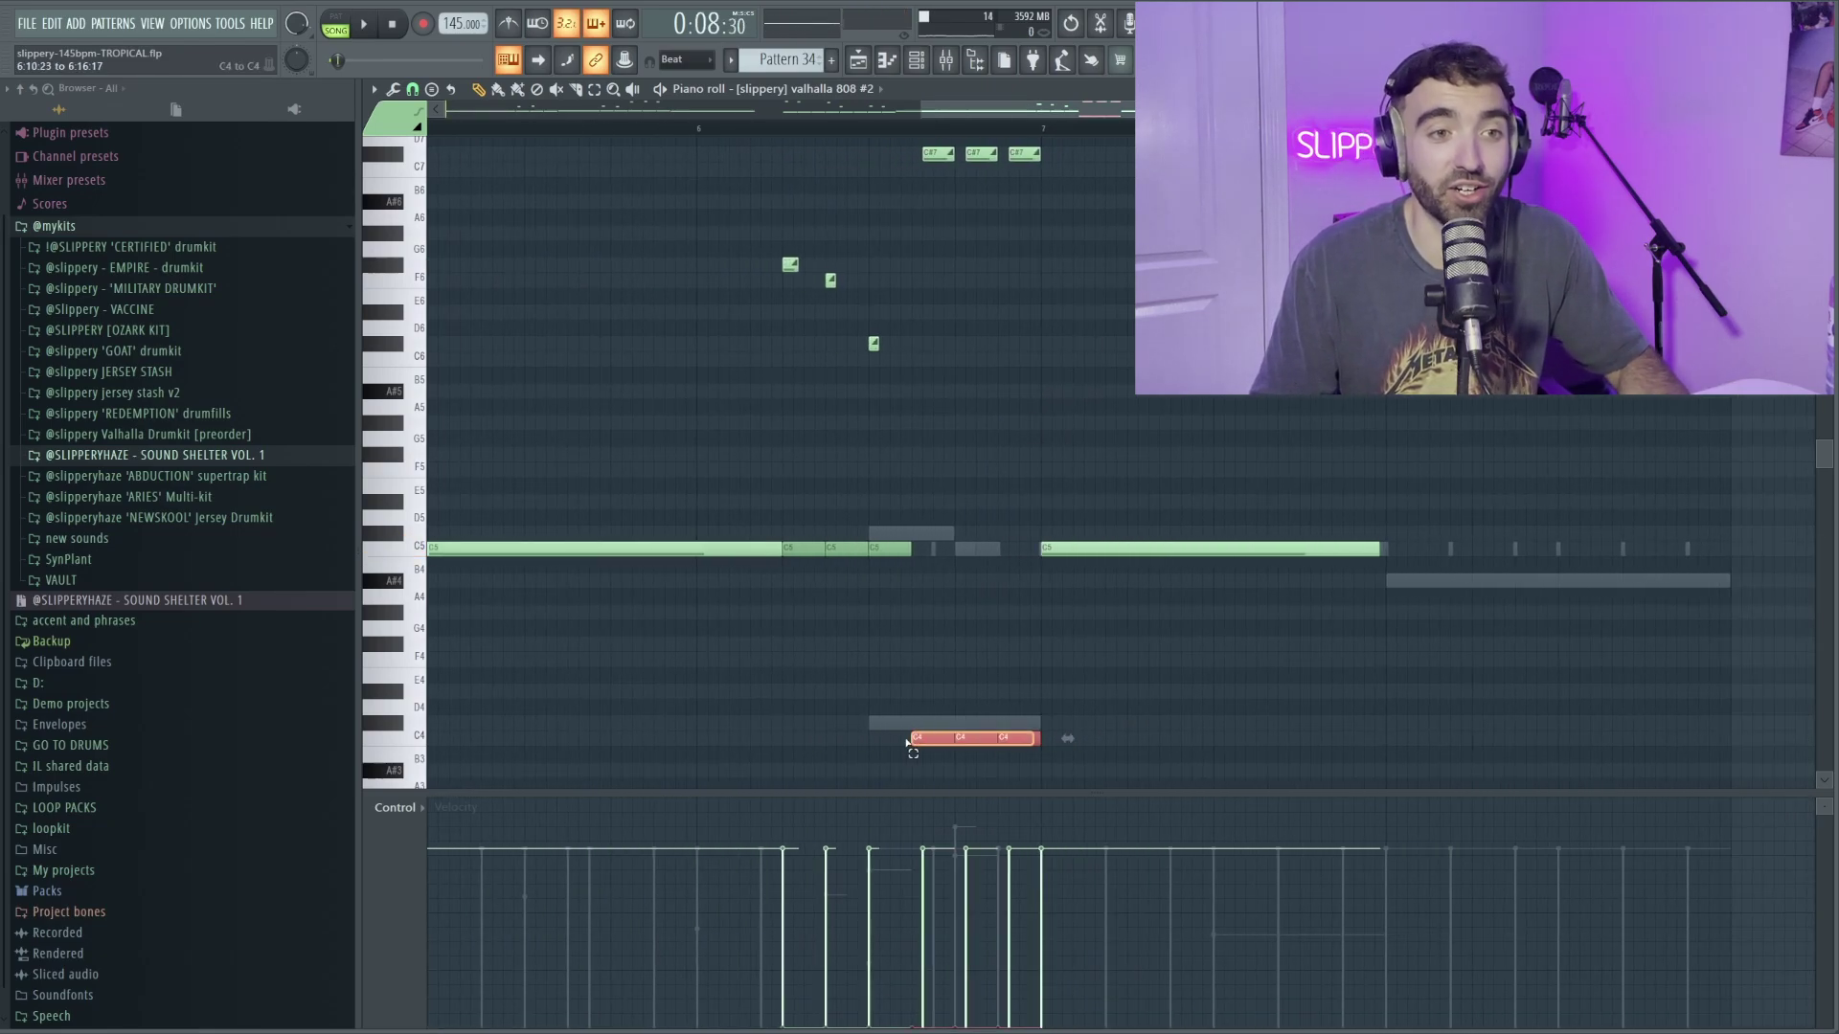
{"action": "scroll", "coordinate": [1045, 450], "scroll_direction": "up", "scroll_amount": 2}
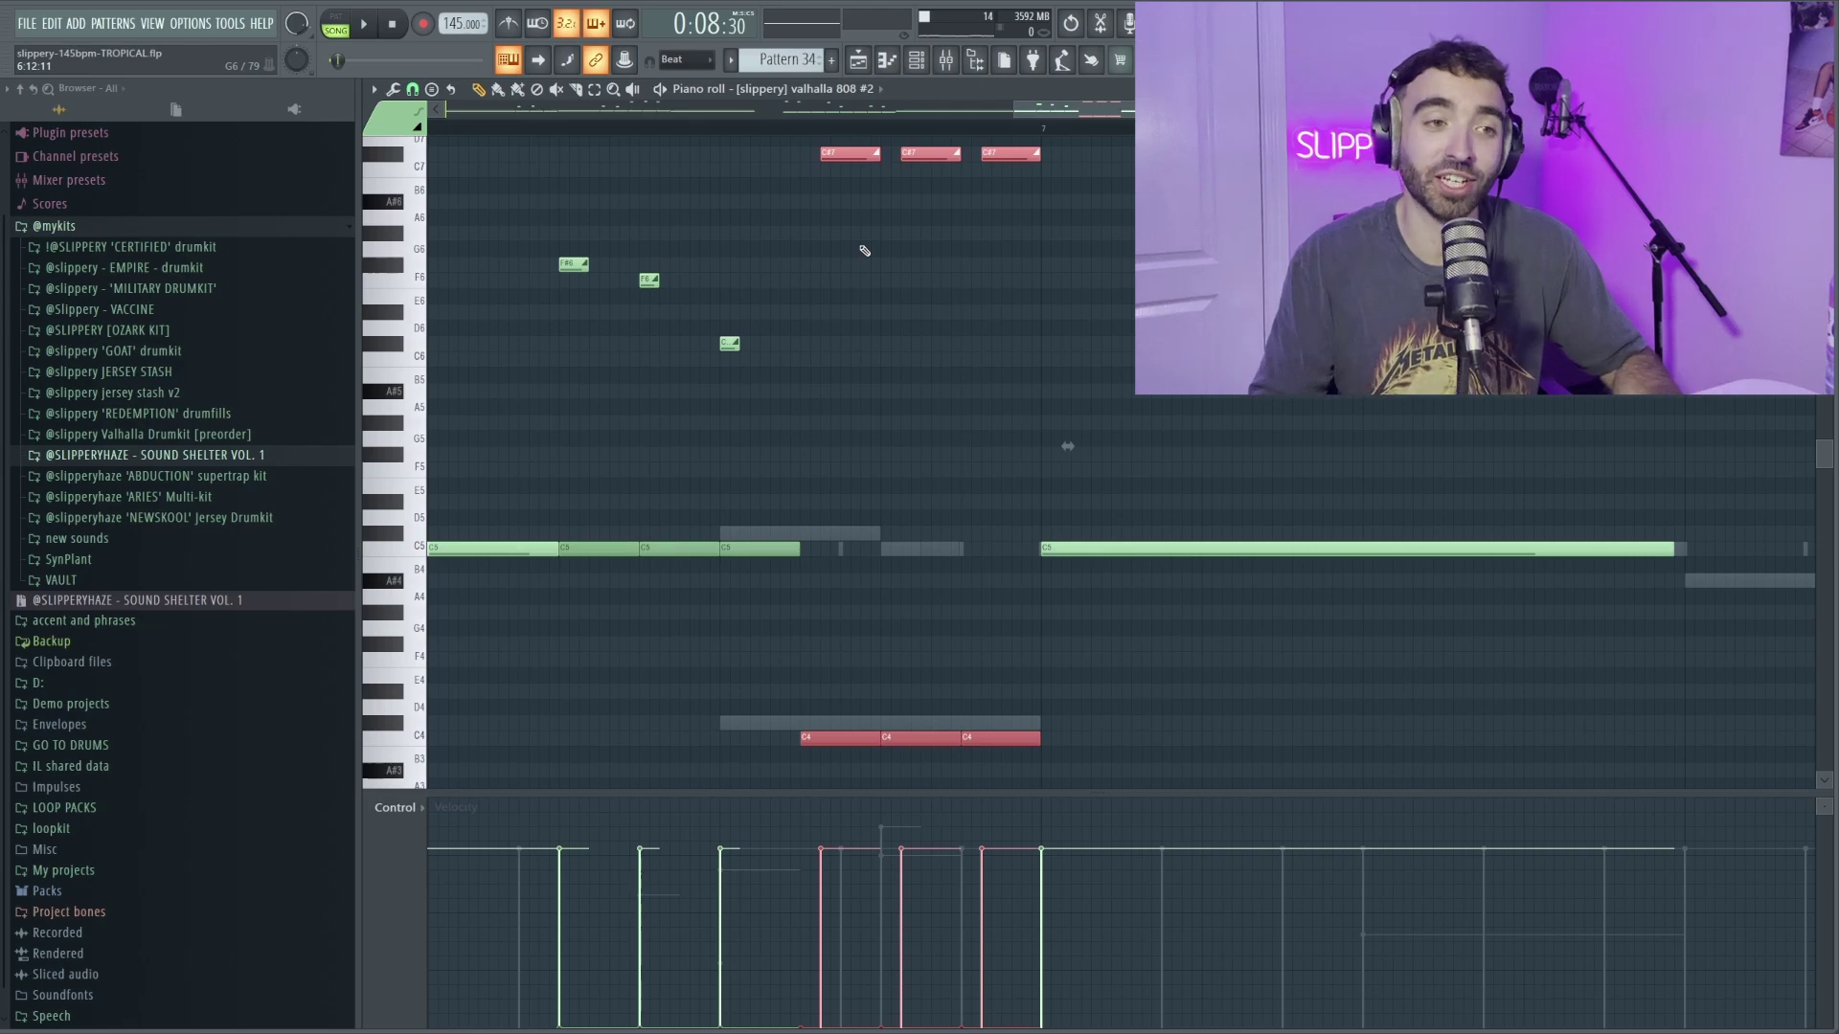
{"action": "scroll", "coordinate": [885, 689], "scroll_direction": "down", "scroll_amount": 4}
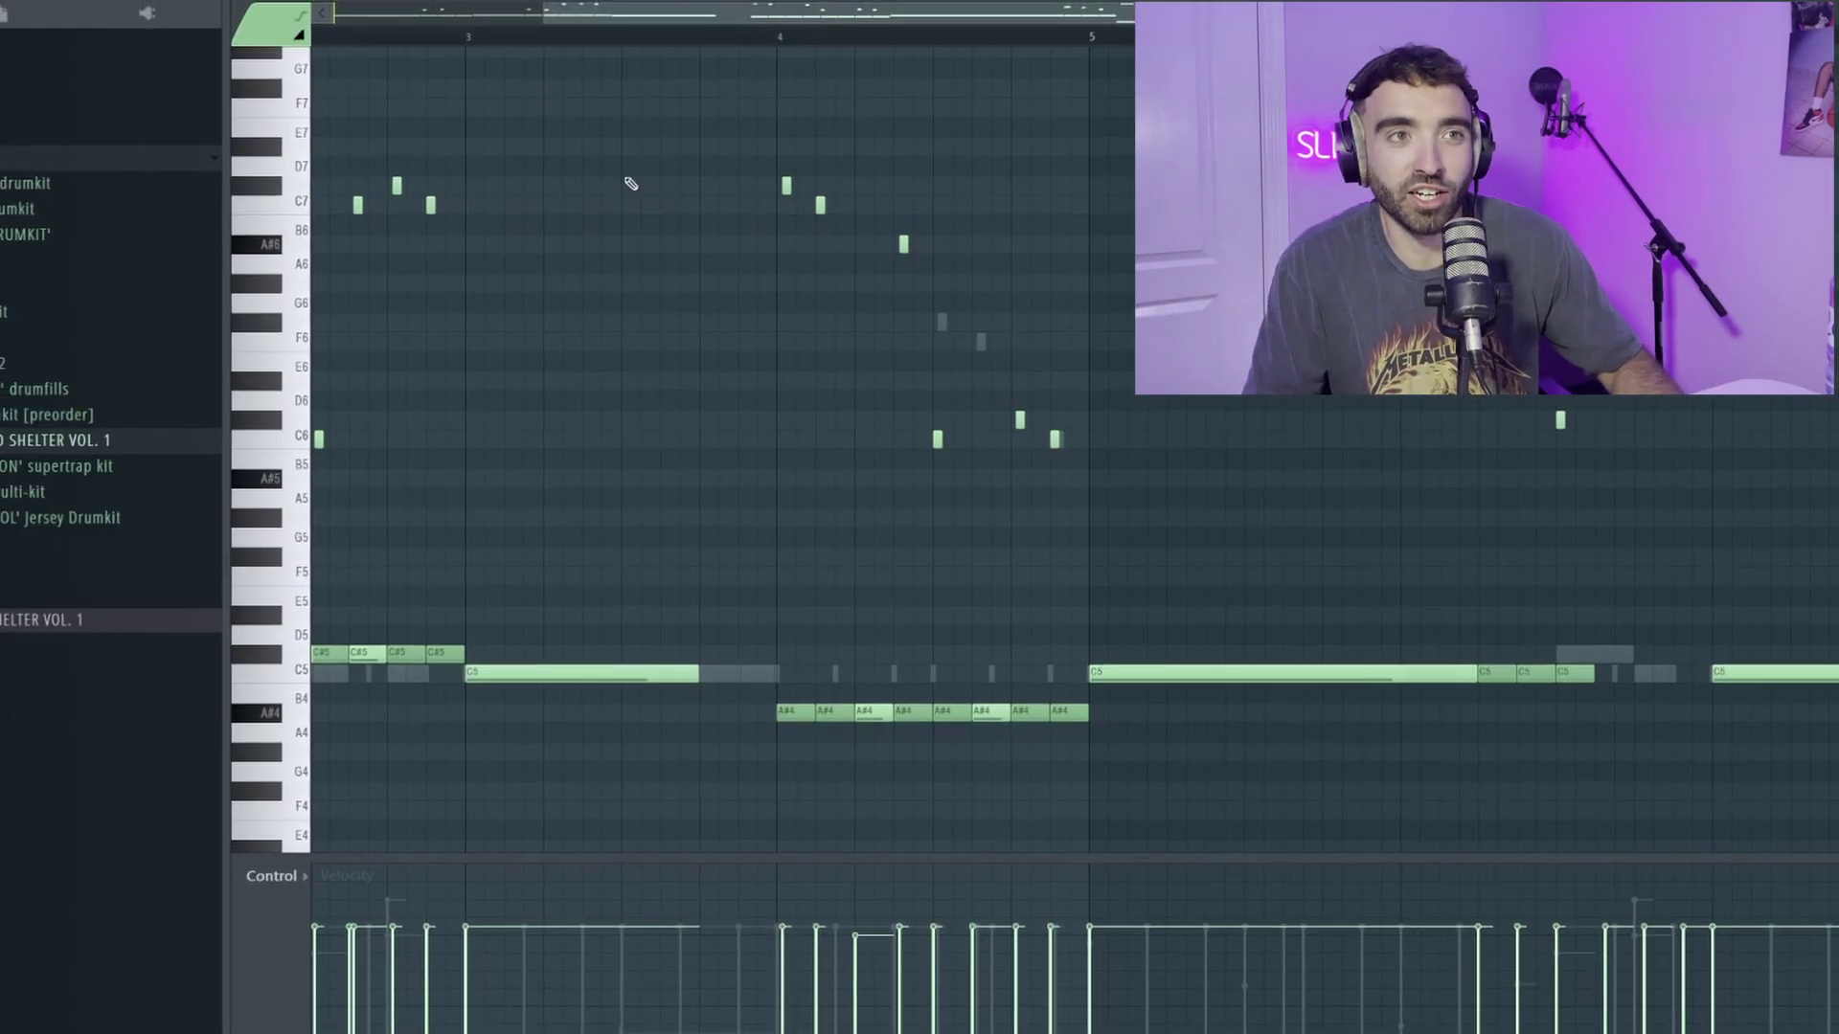
Raise two slide notes in bar 4 of the Valhalla 808 pattern during playback, one to C#7 and the following one to C7.
{"action": "key", "text": "space"}
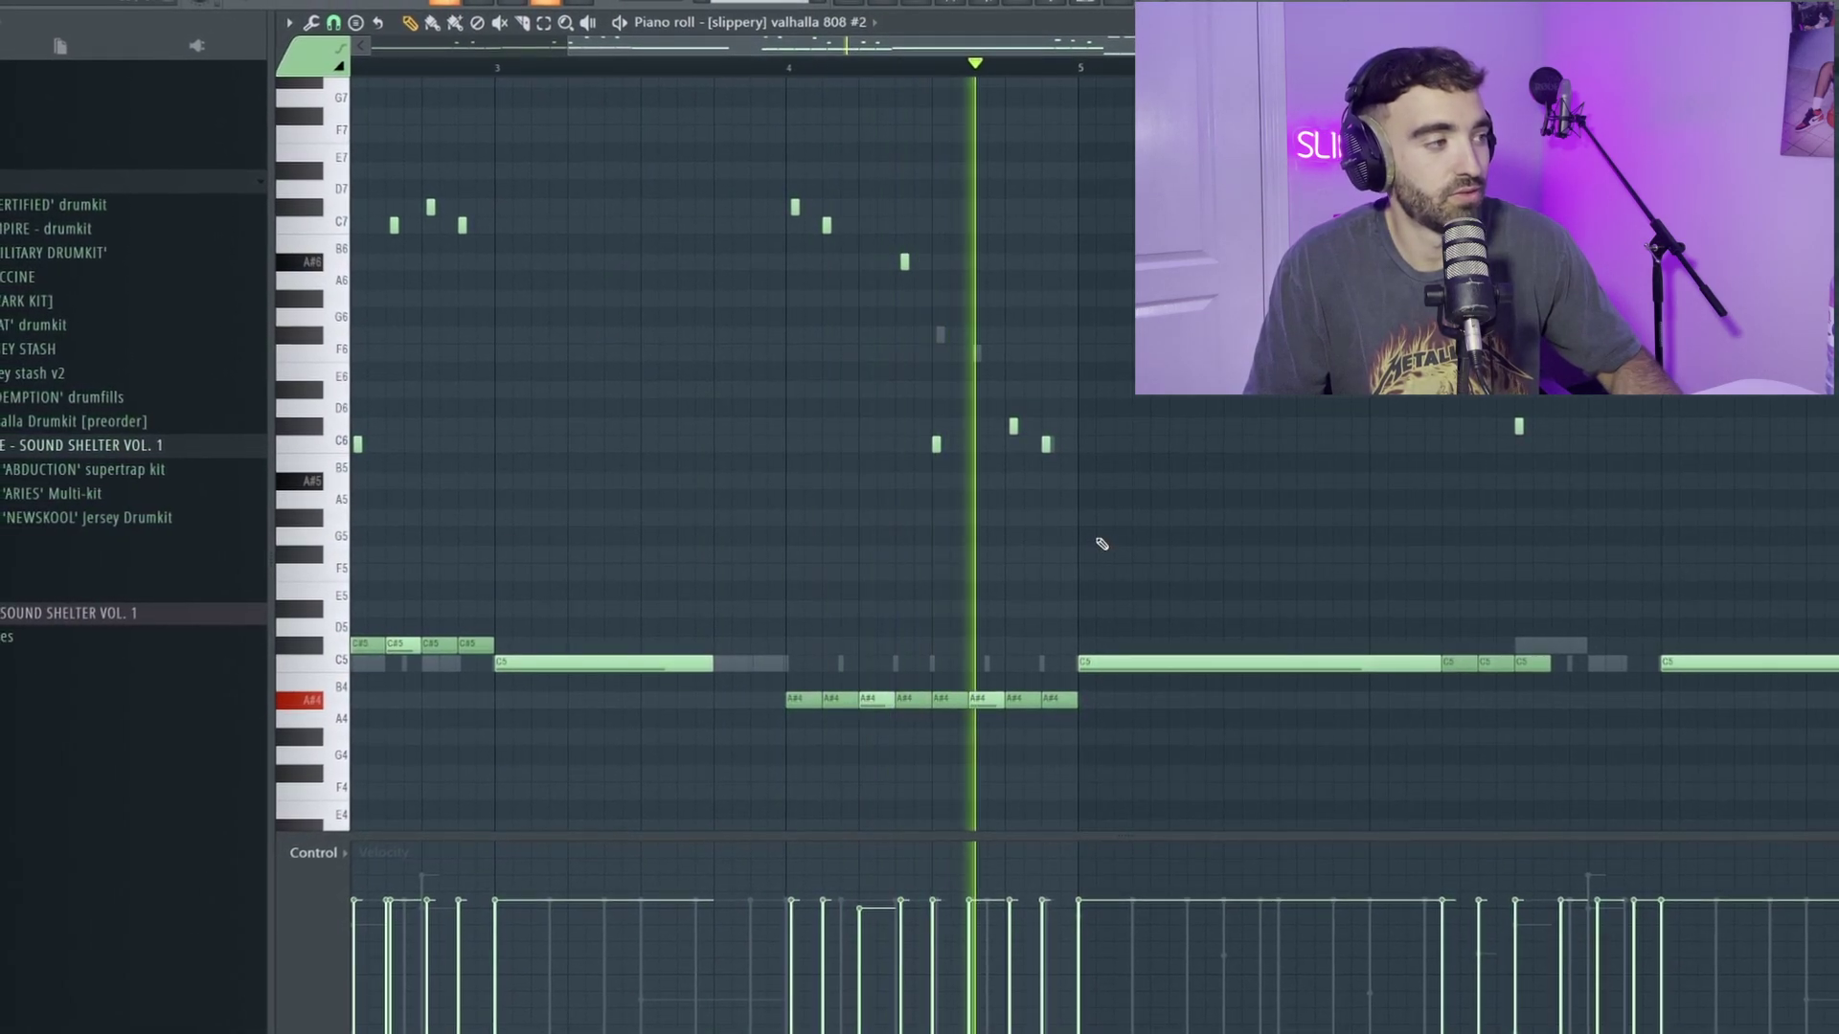
{"action": "left_click_drag", "start_coordinate": [979, 462], "coordinate": [896, 434]}
{"action": "key", "text": "ctrl+Up"}
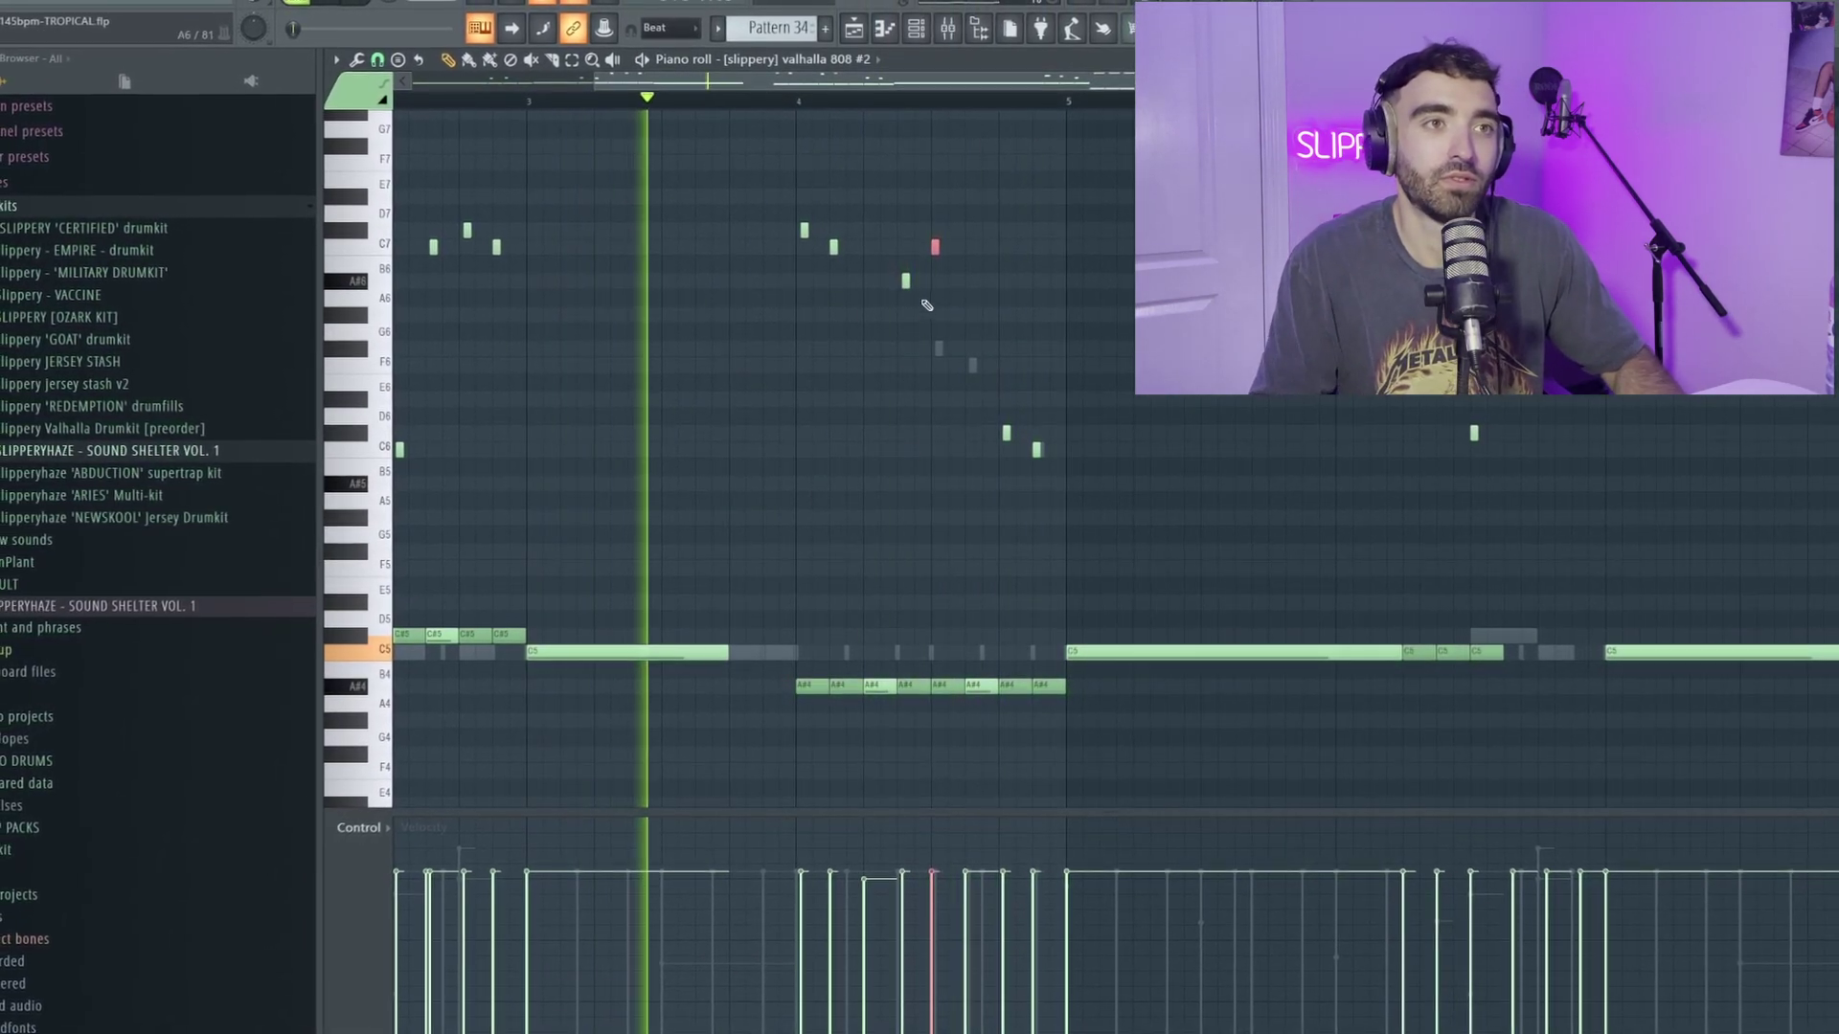
{"action": "left_click_drag", "start_coordinate": [927, 304], "coordinate": [883, 268]}
{"action": "key", "text": "shift+Up"}
{"action": "key", "text": "shift+Up"}
{"action": "key", "text": "shift+Up"}
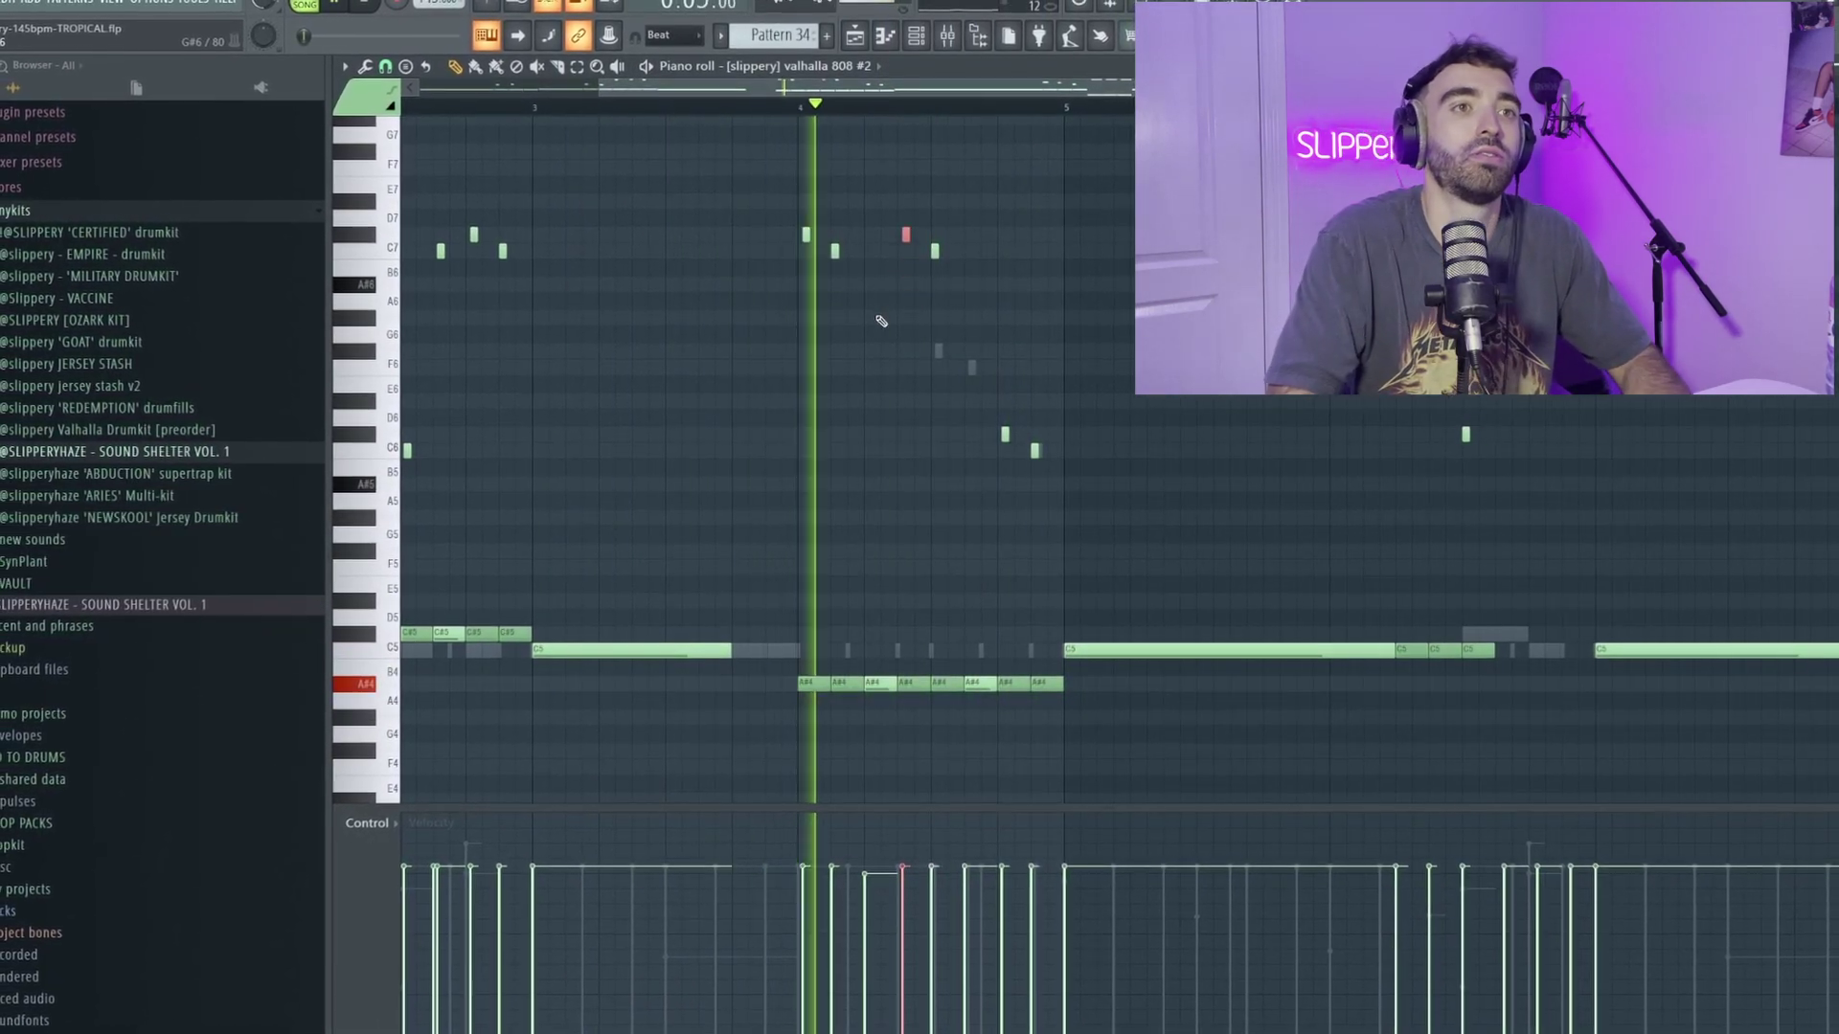
{"action": "scroll", "coordinate": [878, 330], "scroll_direction": "down", "scroll_amount": 1}
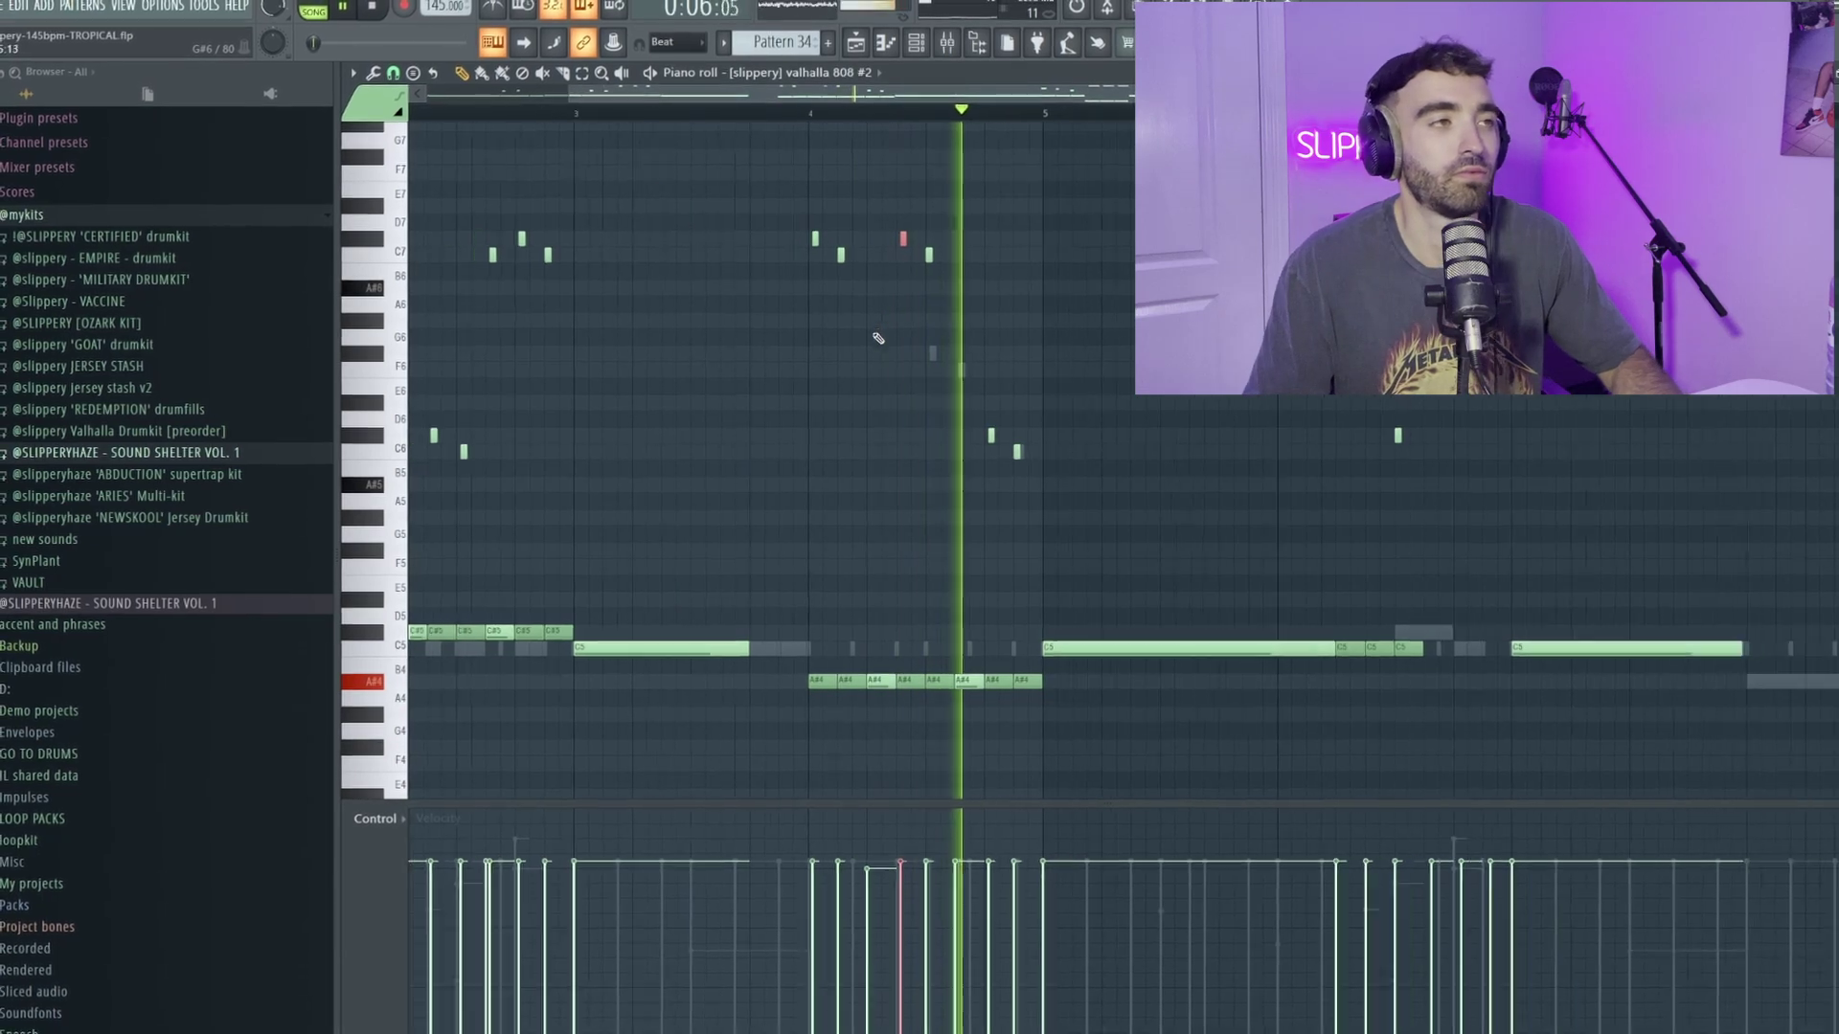
{"action": "scroll", "coordinate": [878, 338], "scroll_direction": "down", "scroll_amount": 2}
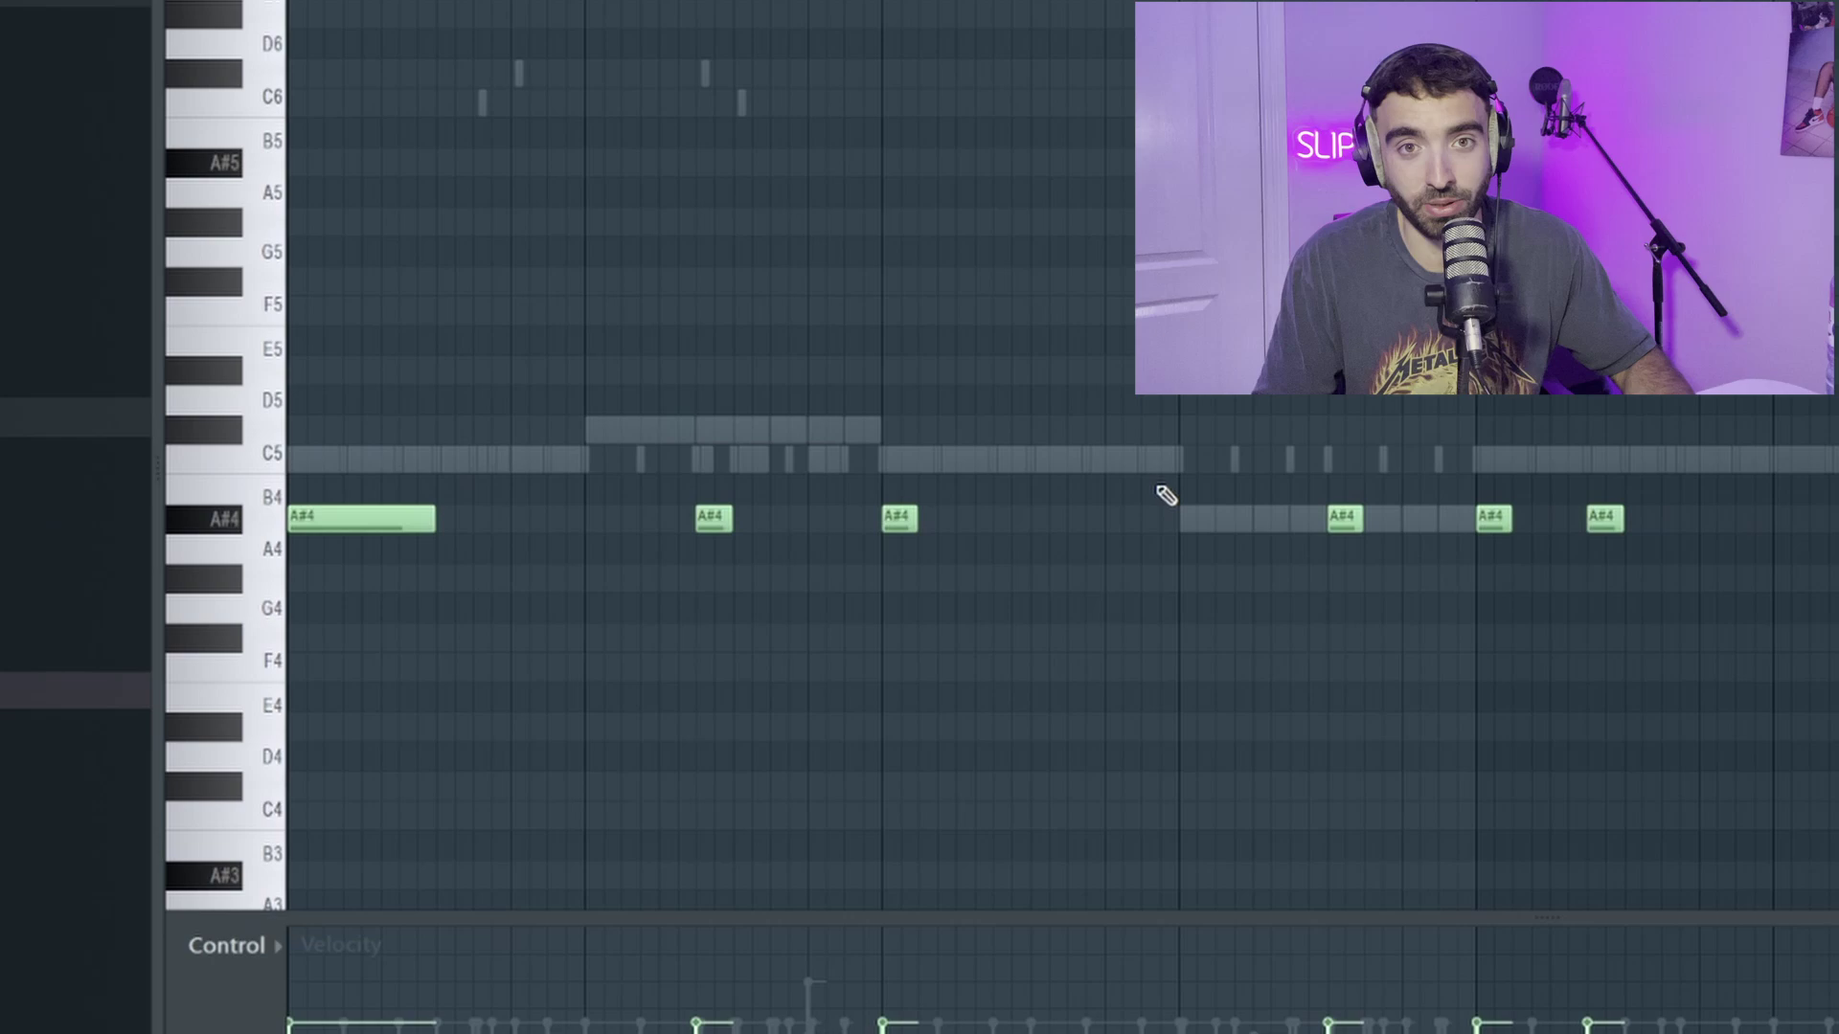
Examine the A#4 notes of the slips kick against the 808 ghost notes and play the pattern into bar 8.
{"action": "scroll", "coordinate": [1166, 495], "scroll_direction": "down", "scroll_amount": 2}
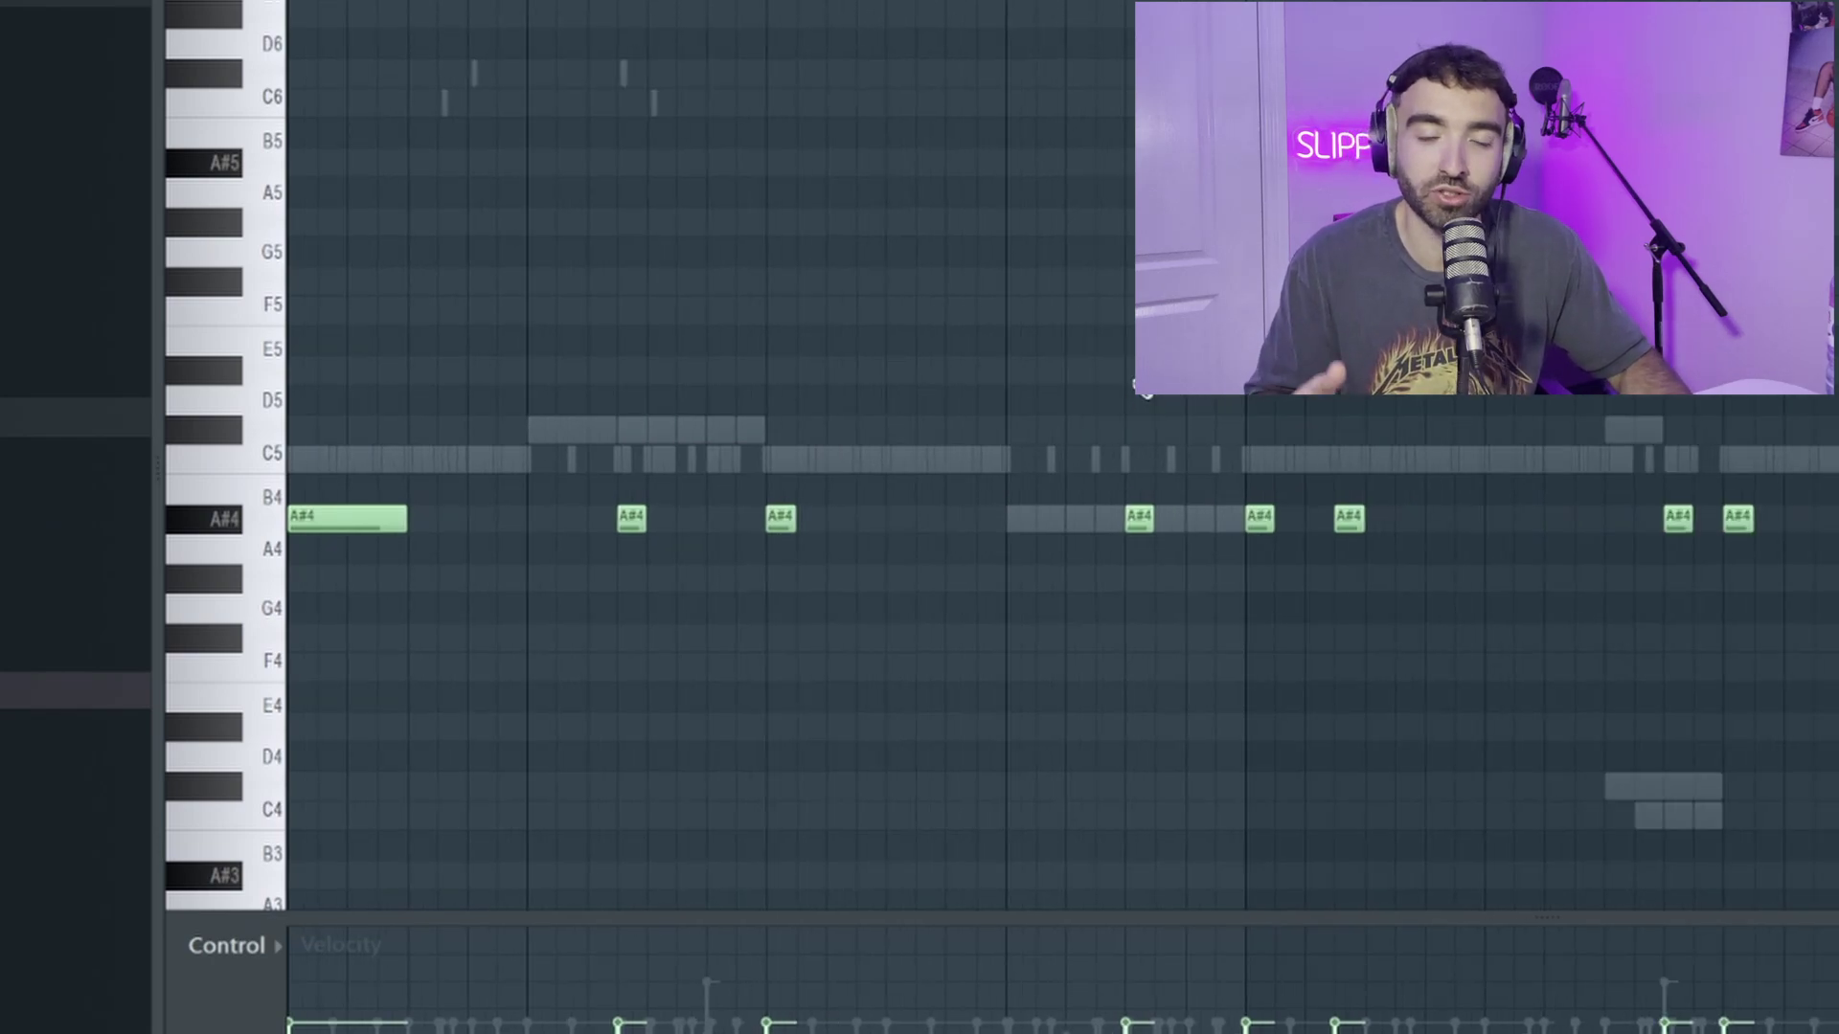
{"action": "key", "text": "space"}
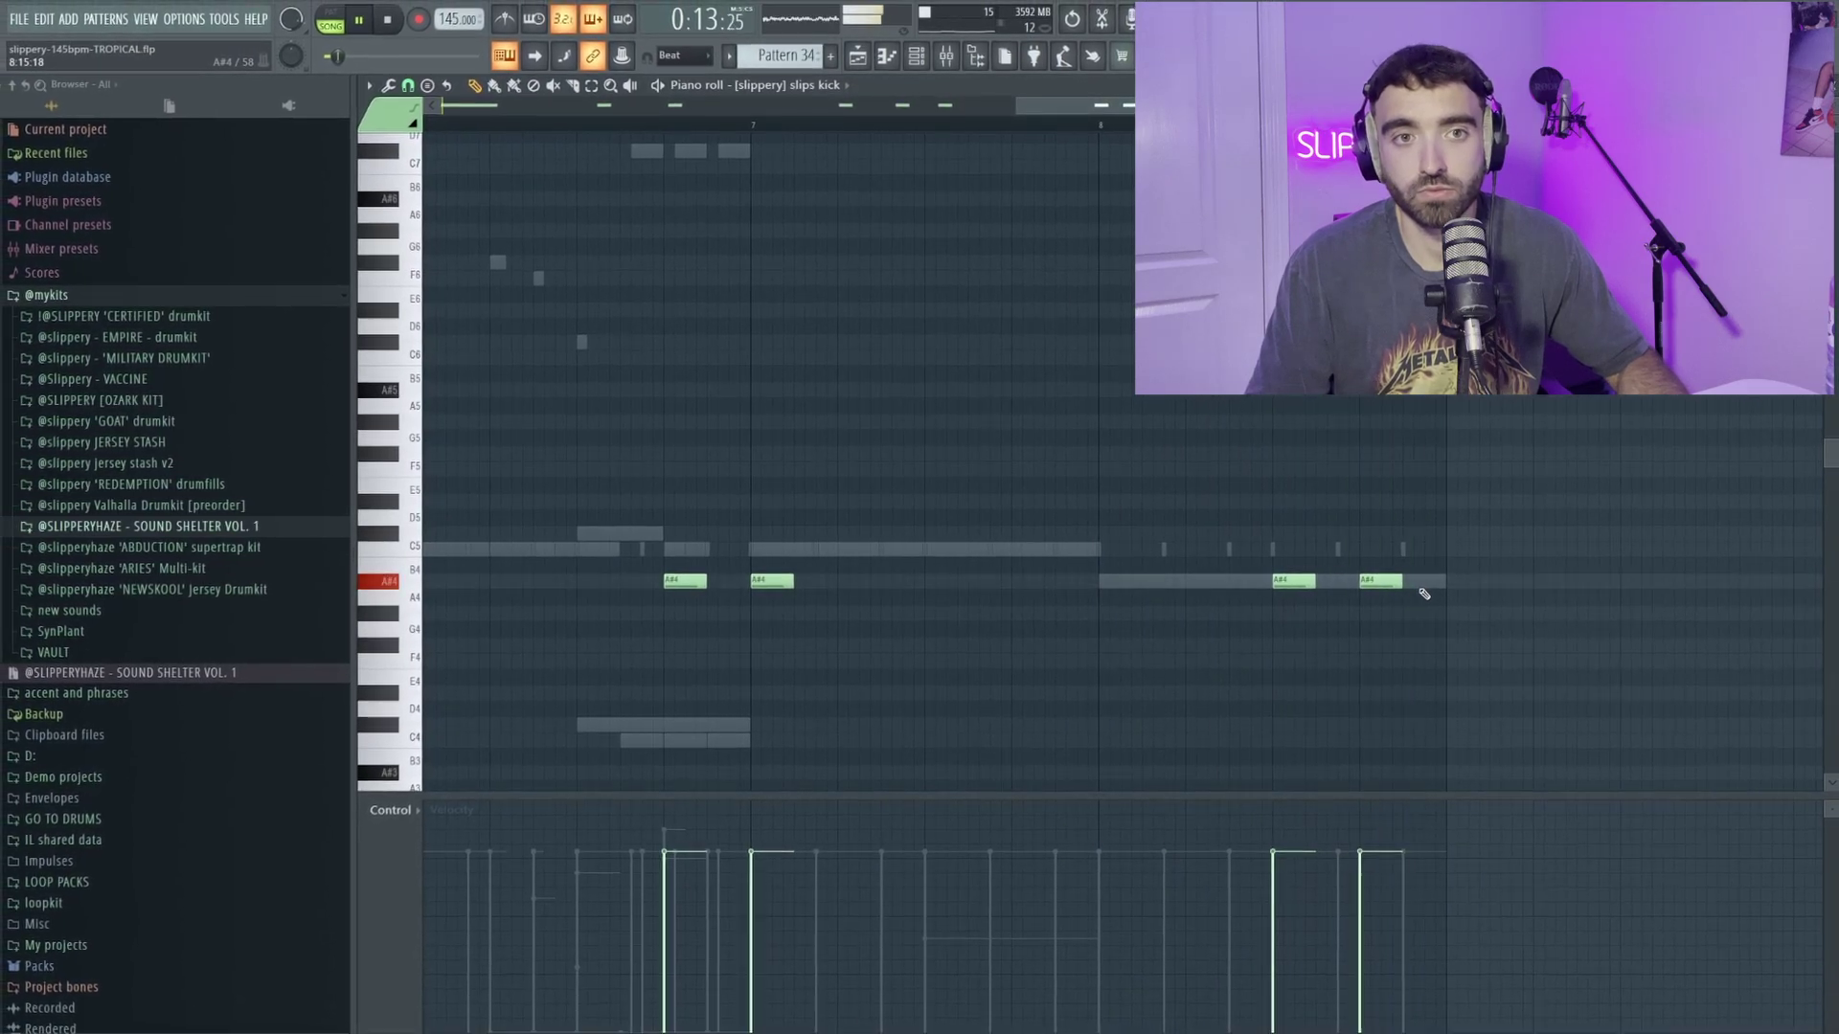
{"action": "key", "text": "space"}
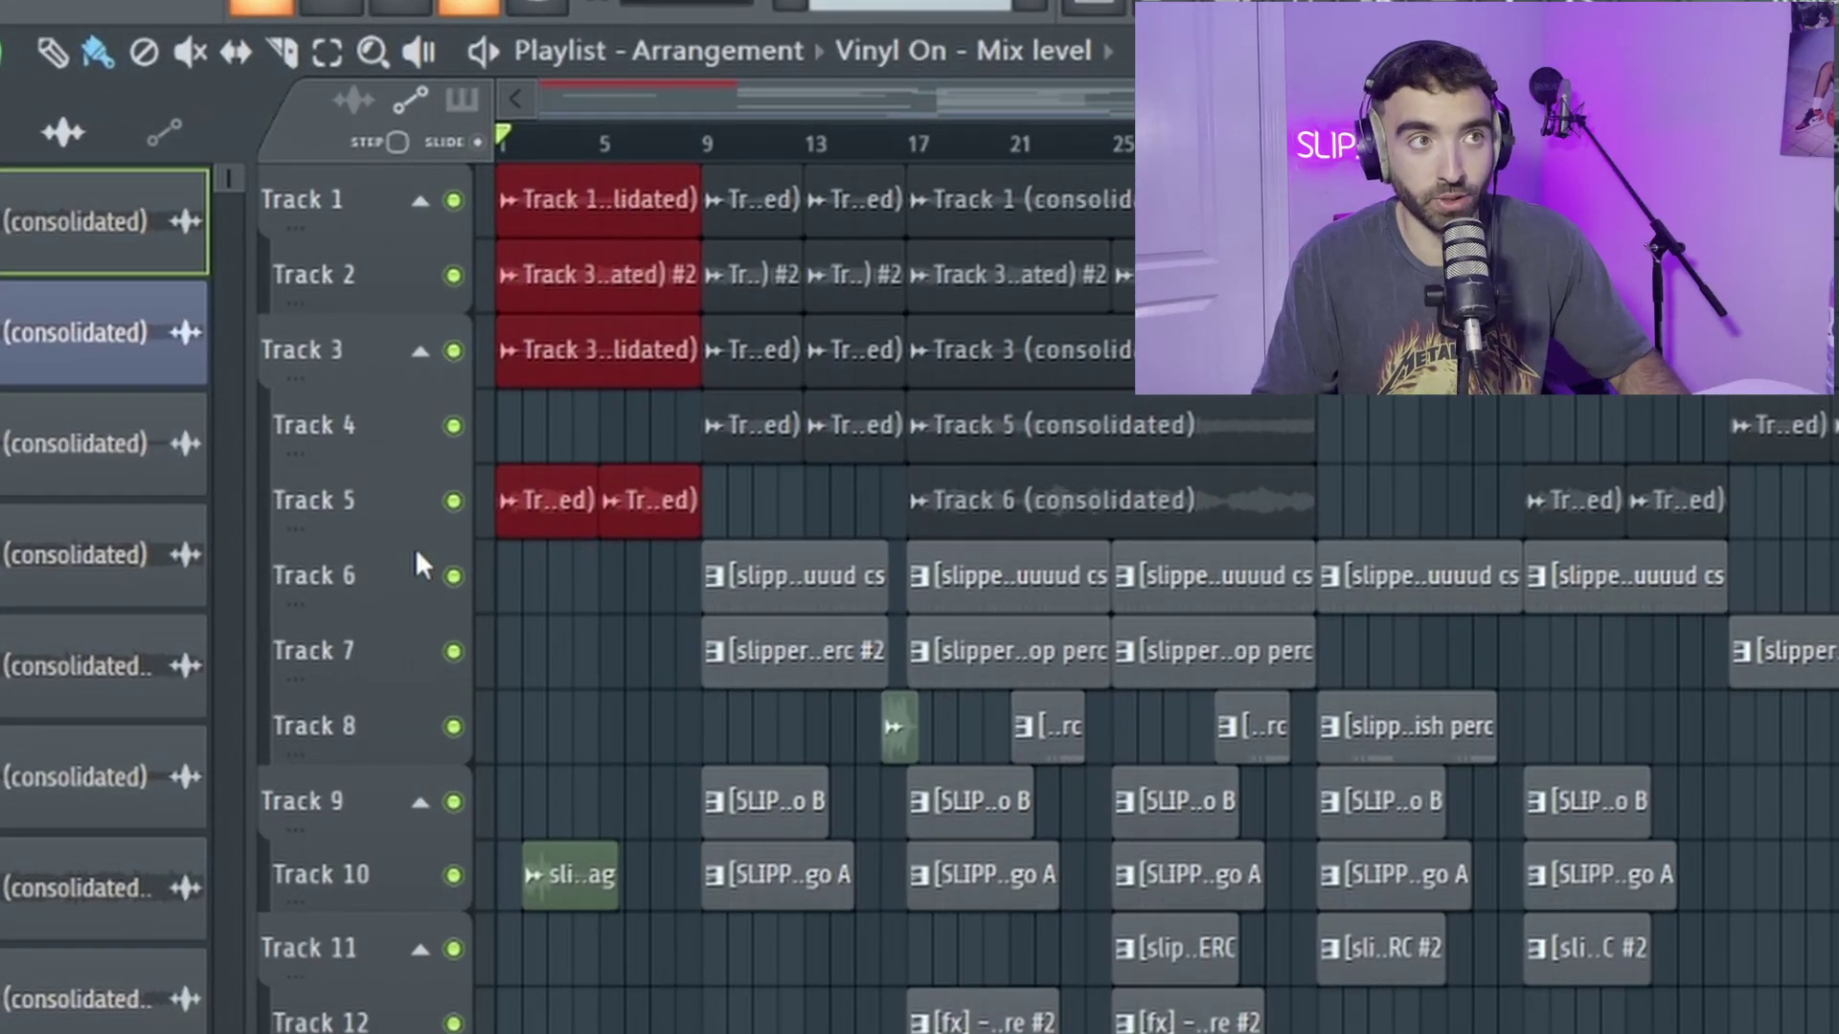
Review the playlist arrangement by marking its sections: the intro, bars 9 to 17, the clips from bar 17 to 33, and the later sections.
{"action": "scroll", "coordinate": [364, 552], "scroll_direction": "up", "scroll_amount": 3}
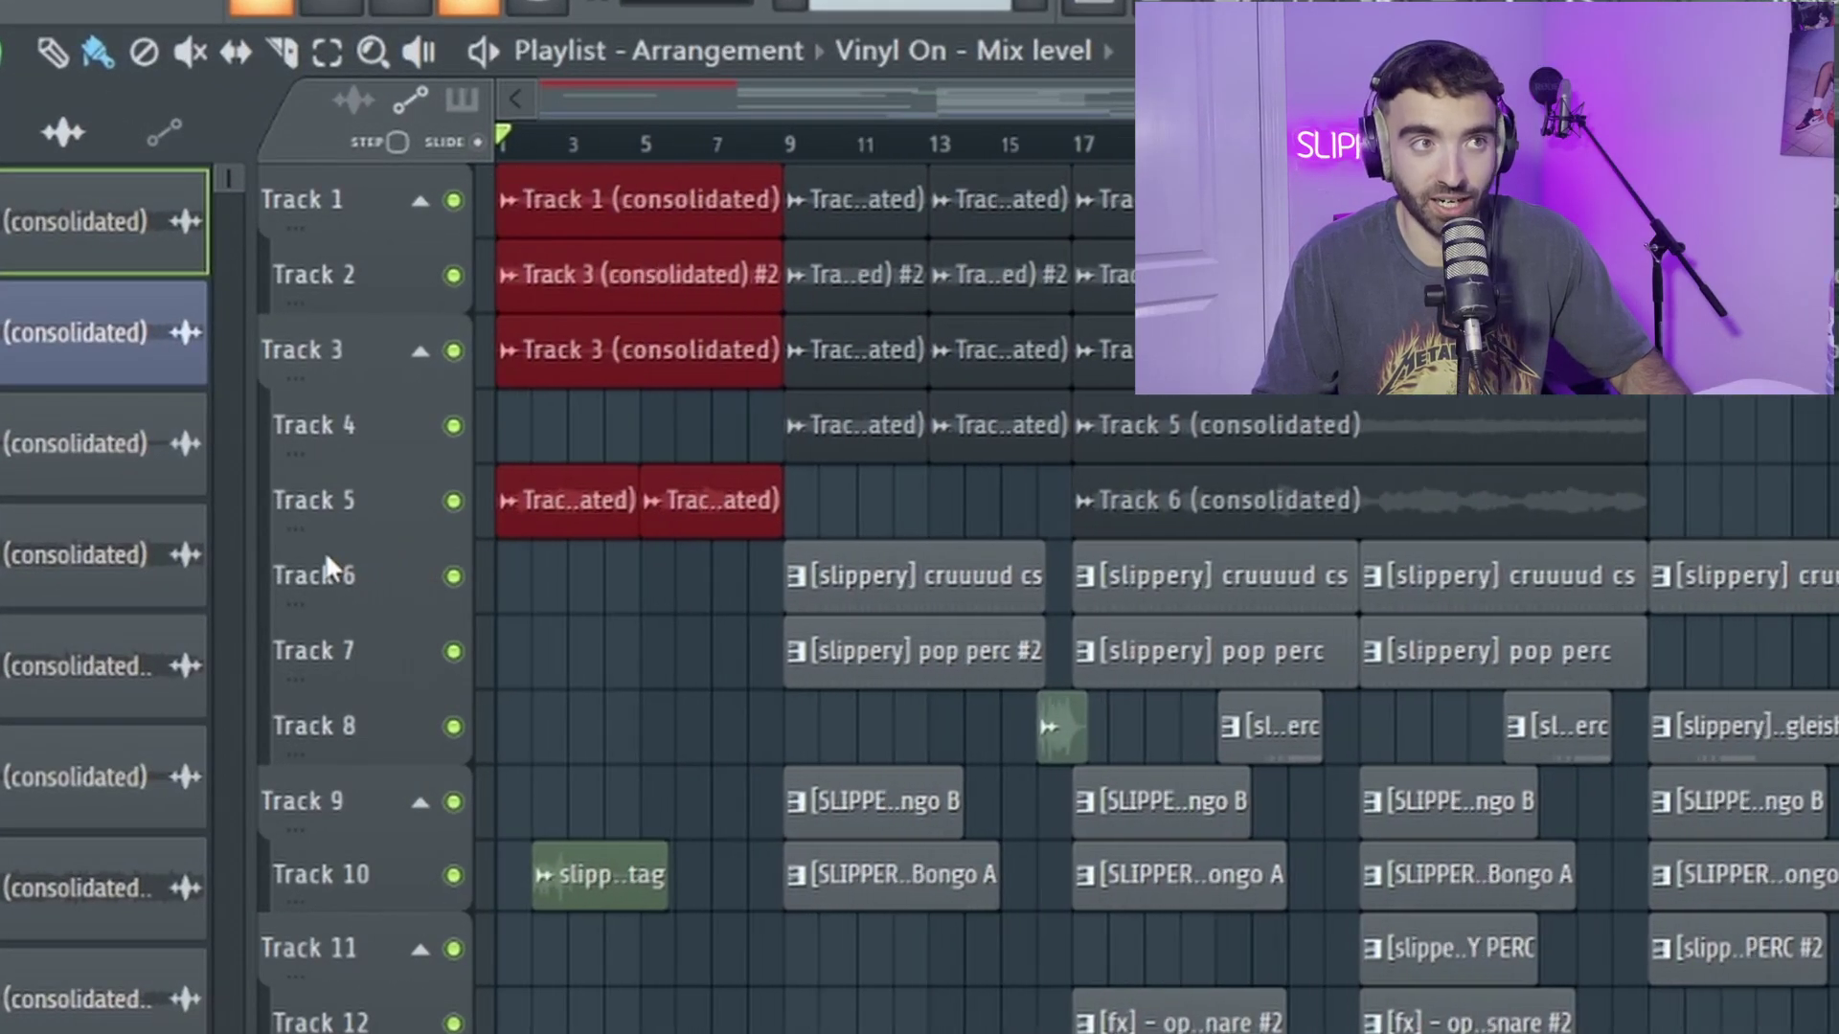
{"action": "scroll", "coordinate": [325, 554], "scroll_direction": "up", "scroll_amount": 2}
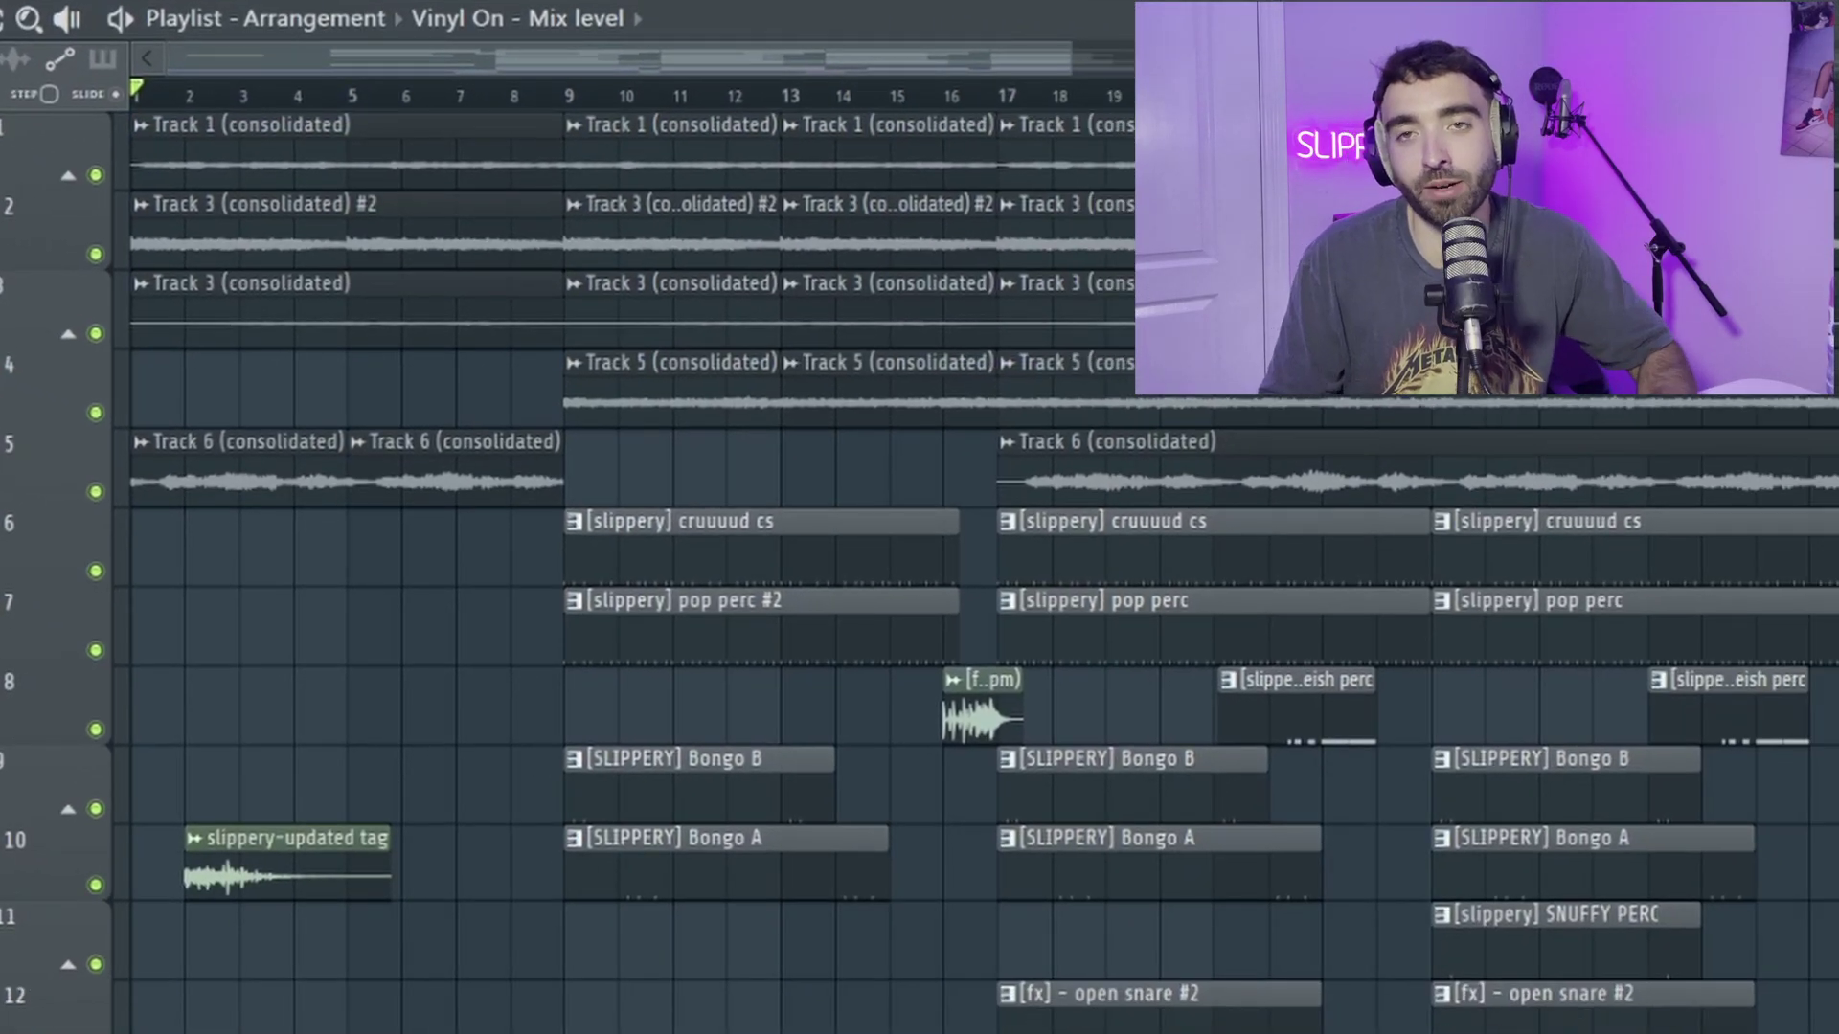
{"action": "left_click_drag", "start_coordinate": [566, 96], "coordinate": [968, 96]}
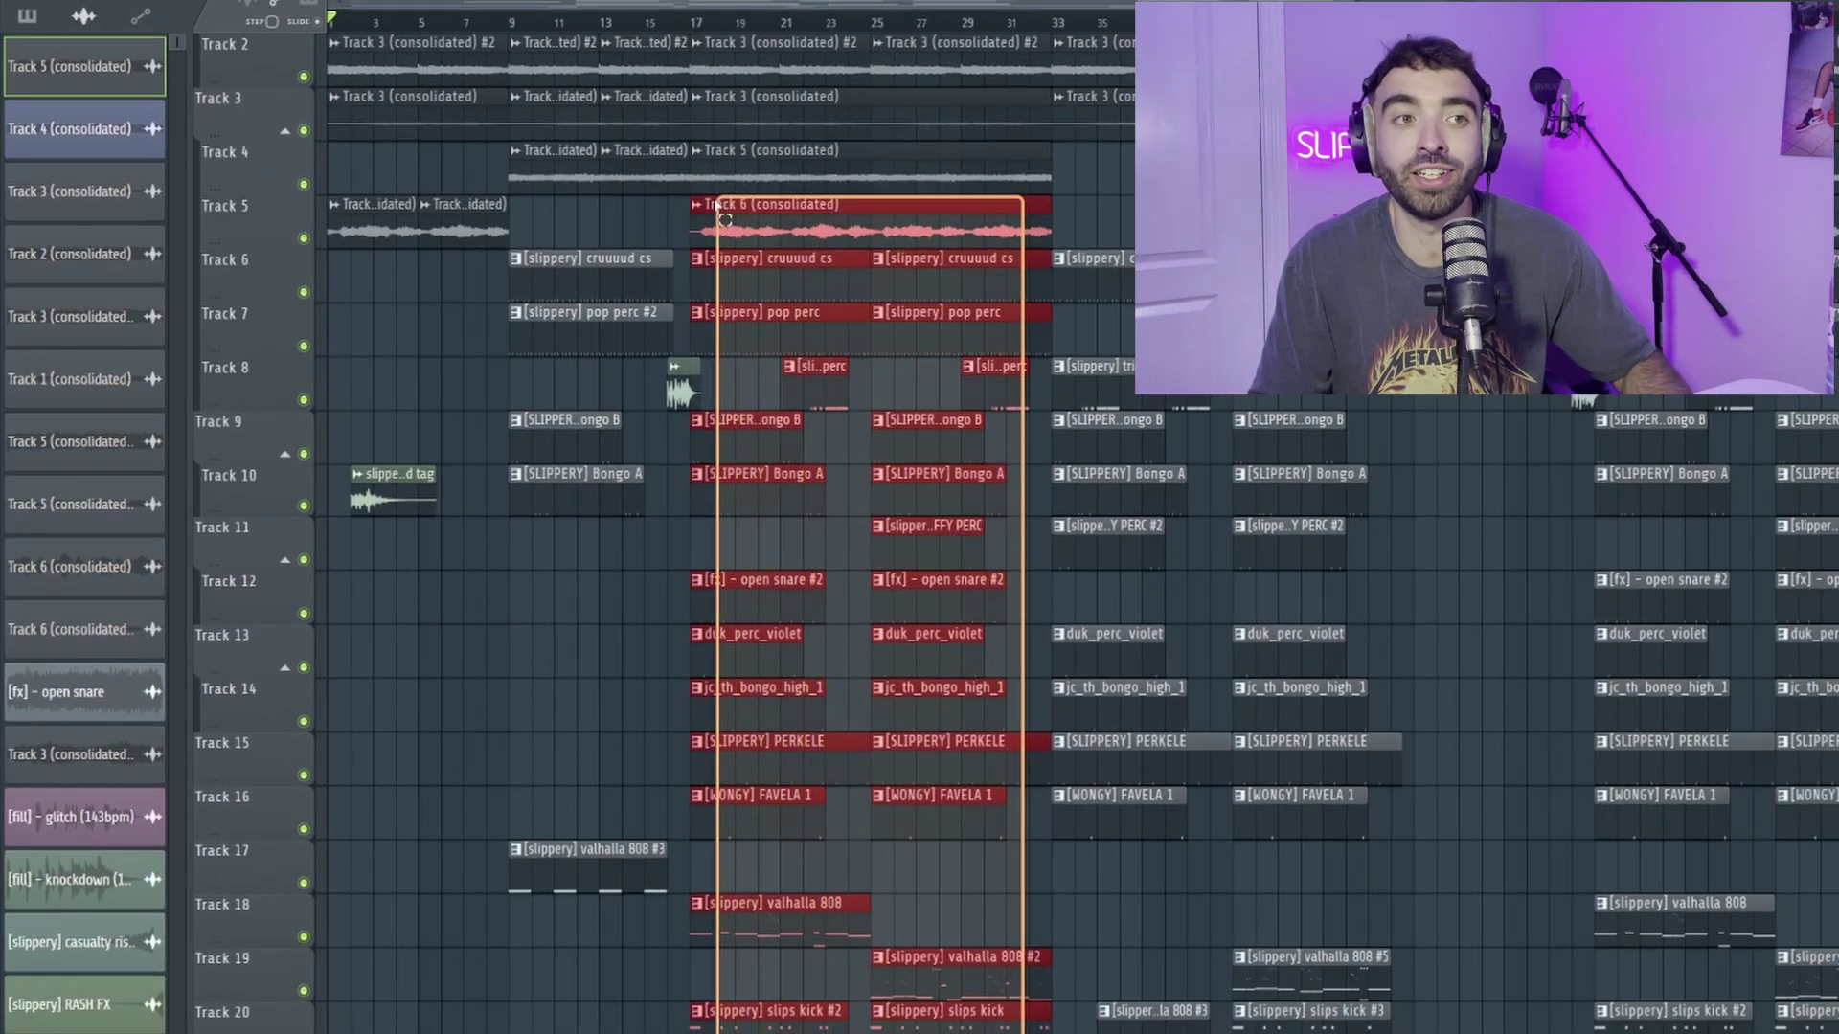
{"action": "left_click_drag", "start_coordinate": [1026, 185], "coordinate": [1025, 42]}
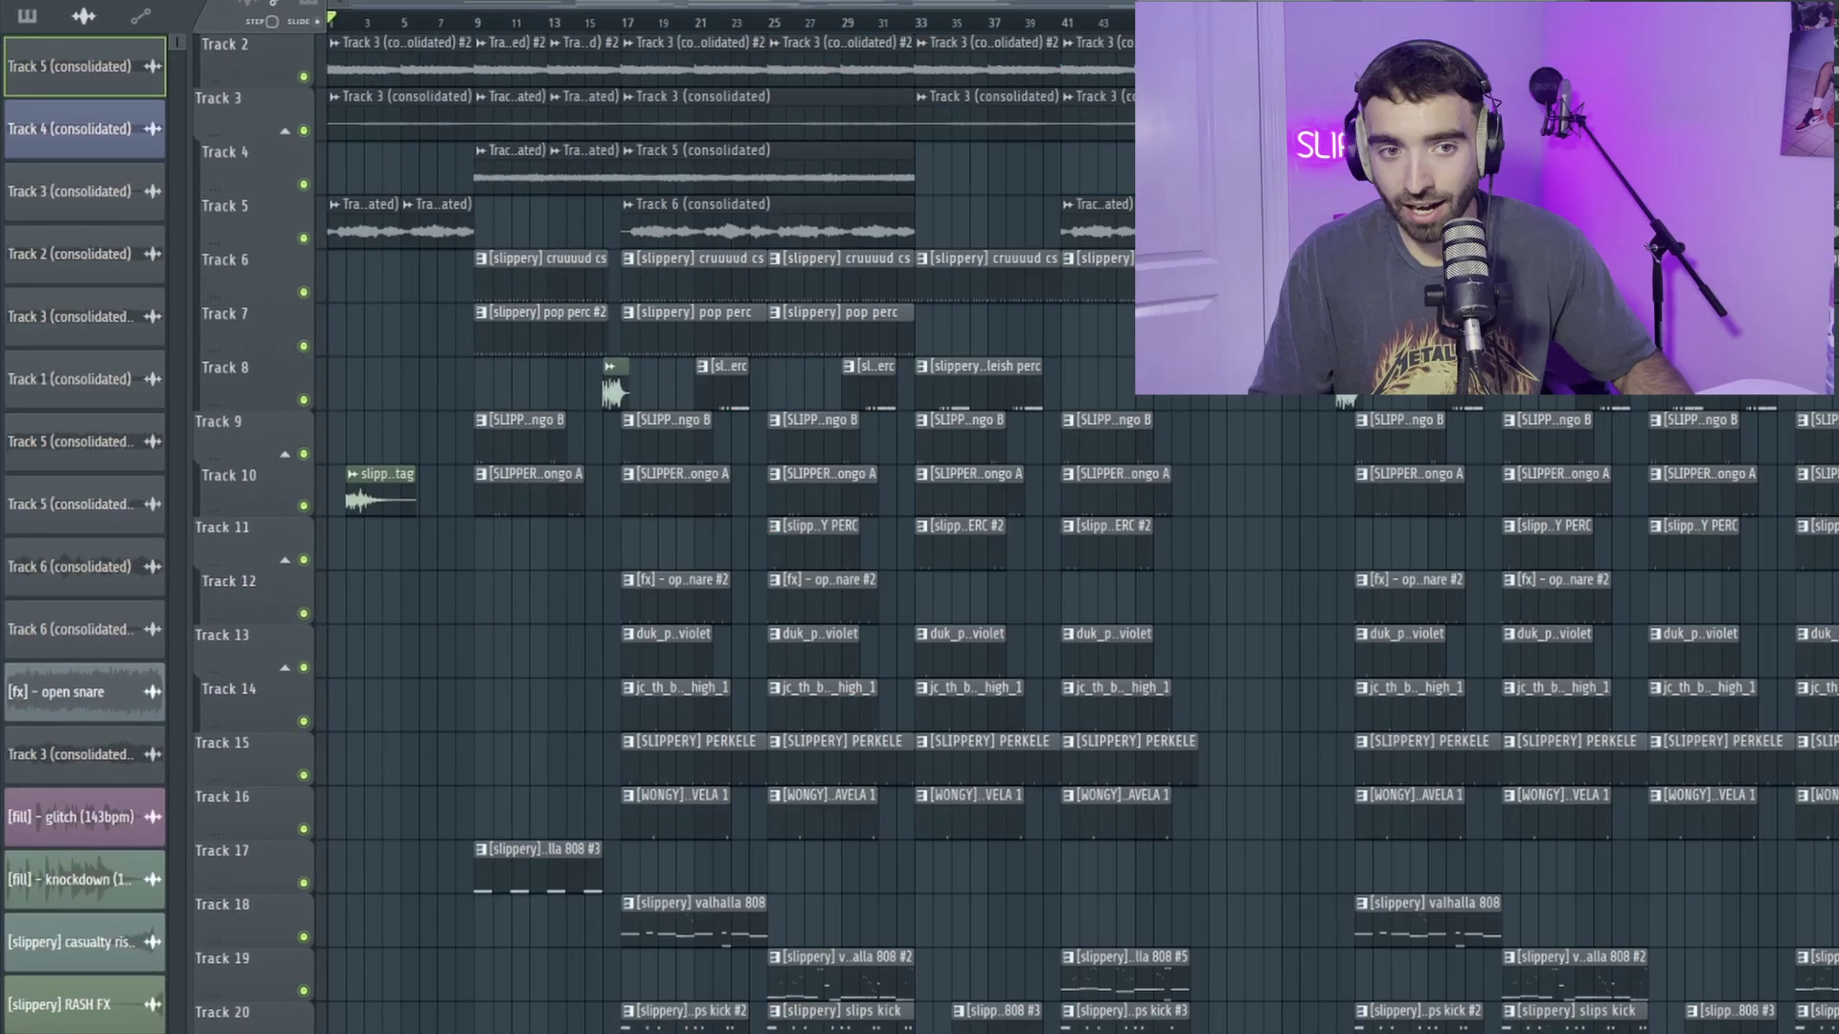
{"action": "left_click_drag", "start_coordinate": [1028, 1010], "coordinate": [900, 517]}
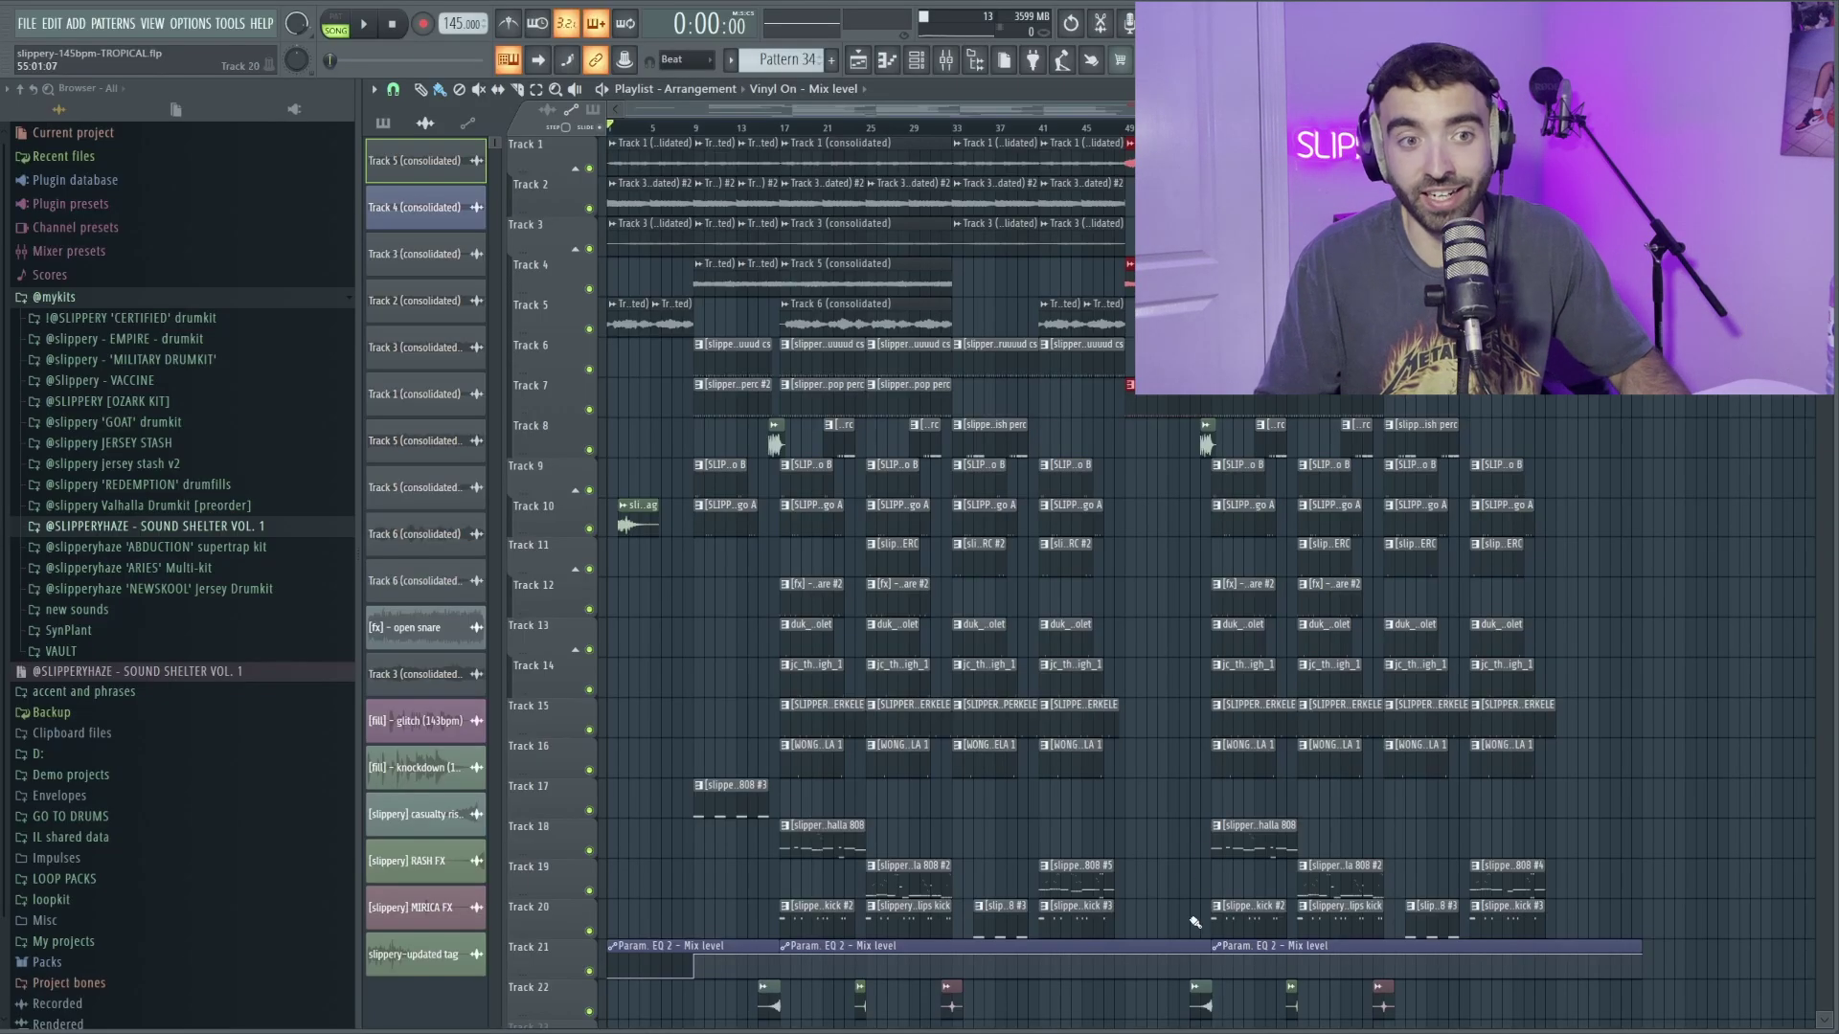
{"action": "left_click_drag", "start_coordinate": [1190, 936], "coordinate": [783, 133]}
{"action": "left_click", "coordinate": [1627, 679]}
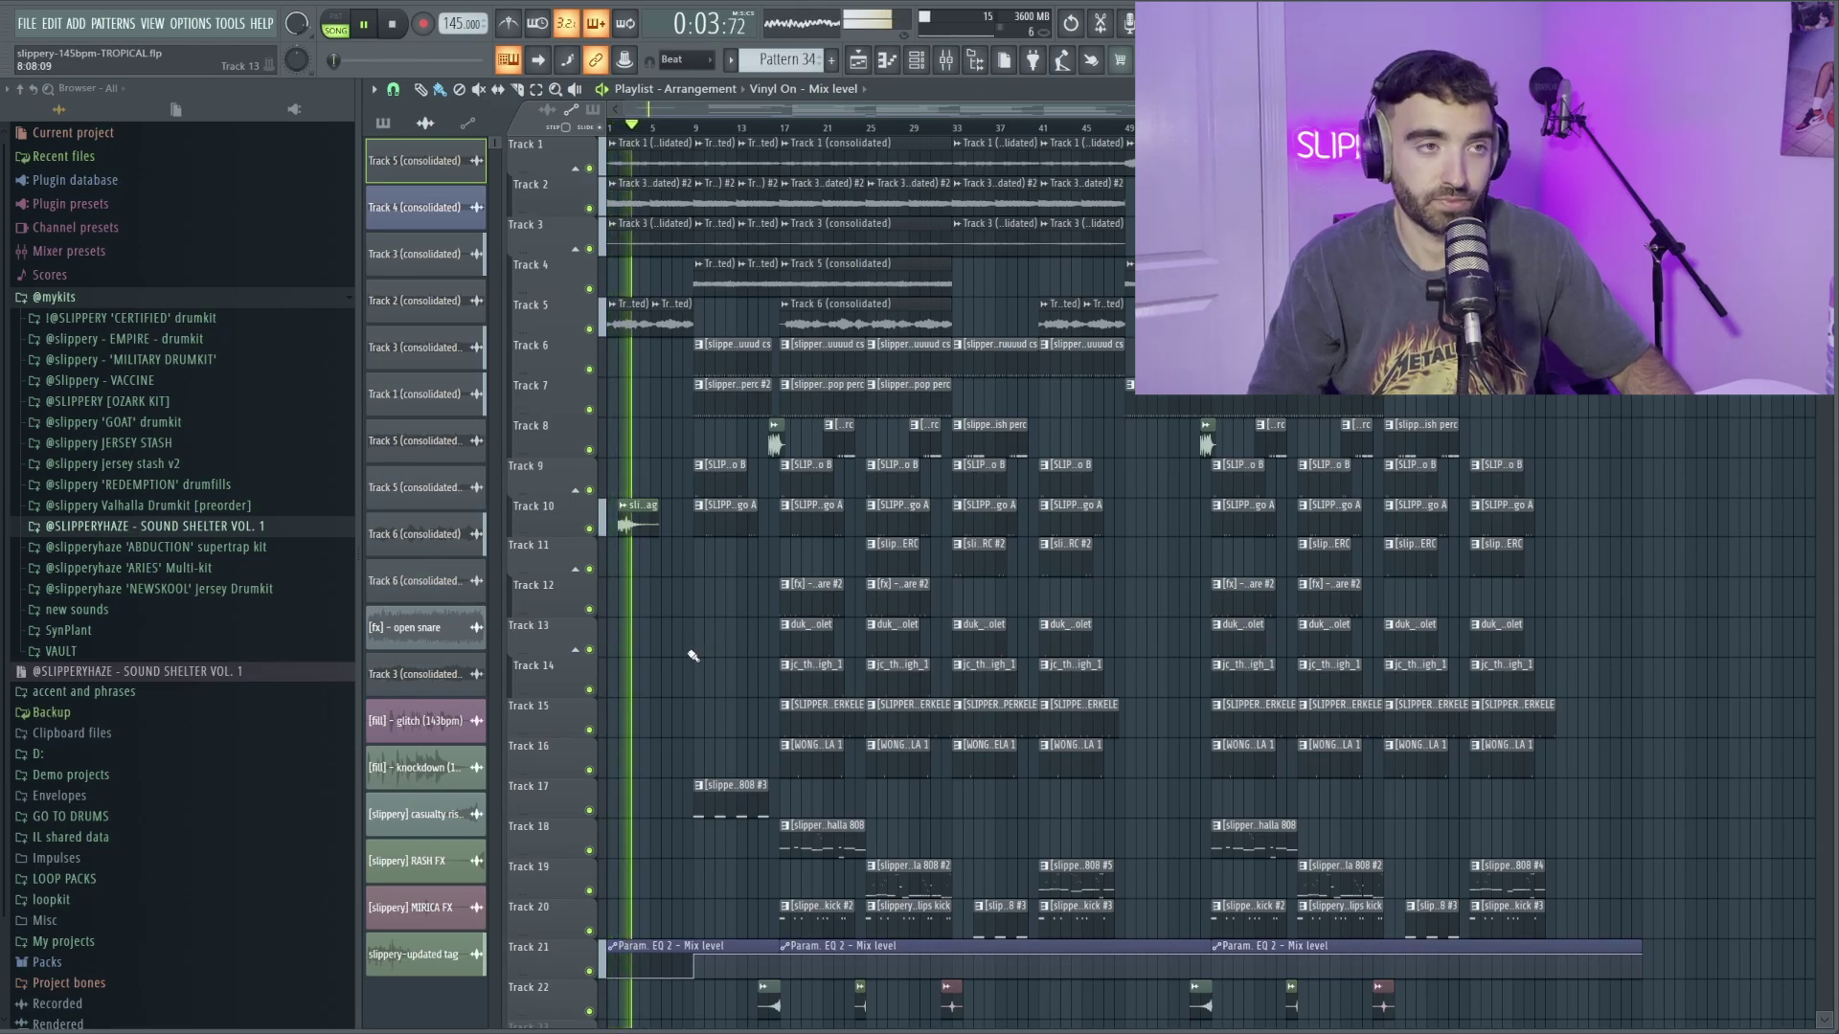
Play the arrangement from the start to around bar 40 and follow how the percussion and 808 clips change between sections.
{"action": "scroll", "coordinate": [693, 656], "scroll_direction": "down", "scroll_amount": 1}
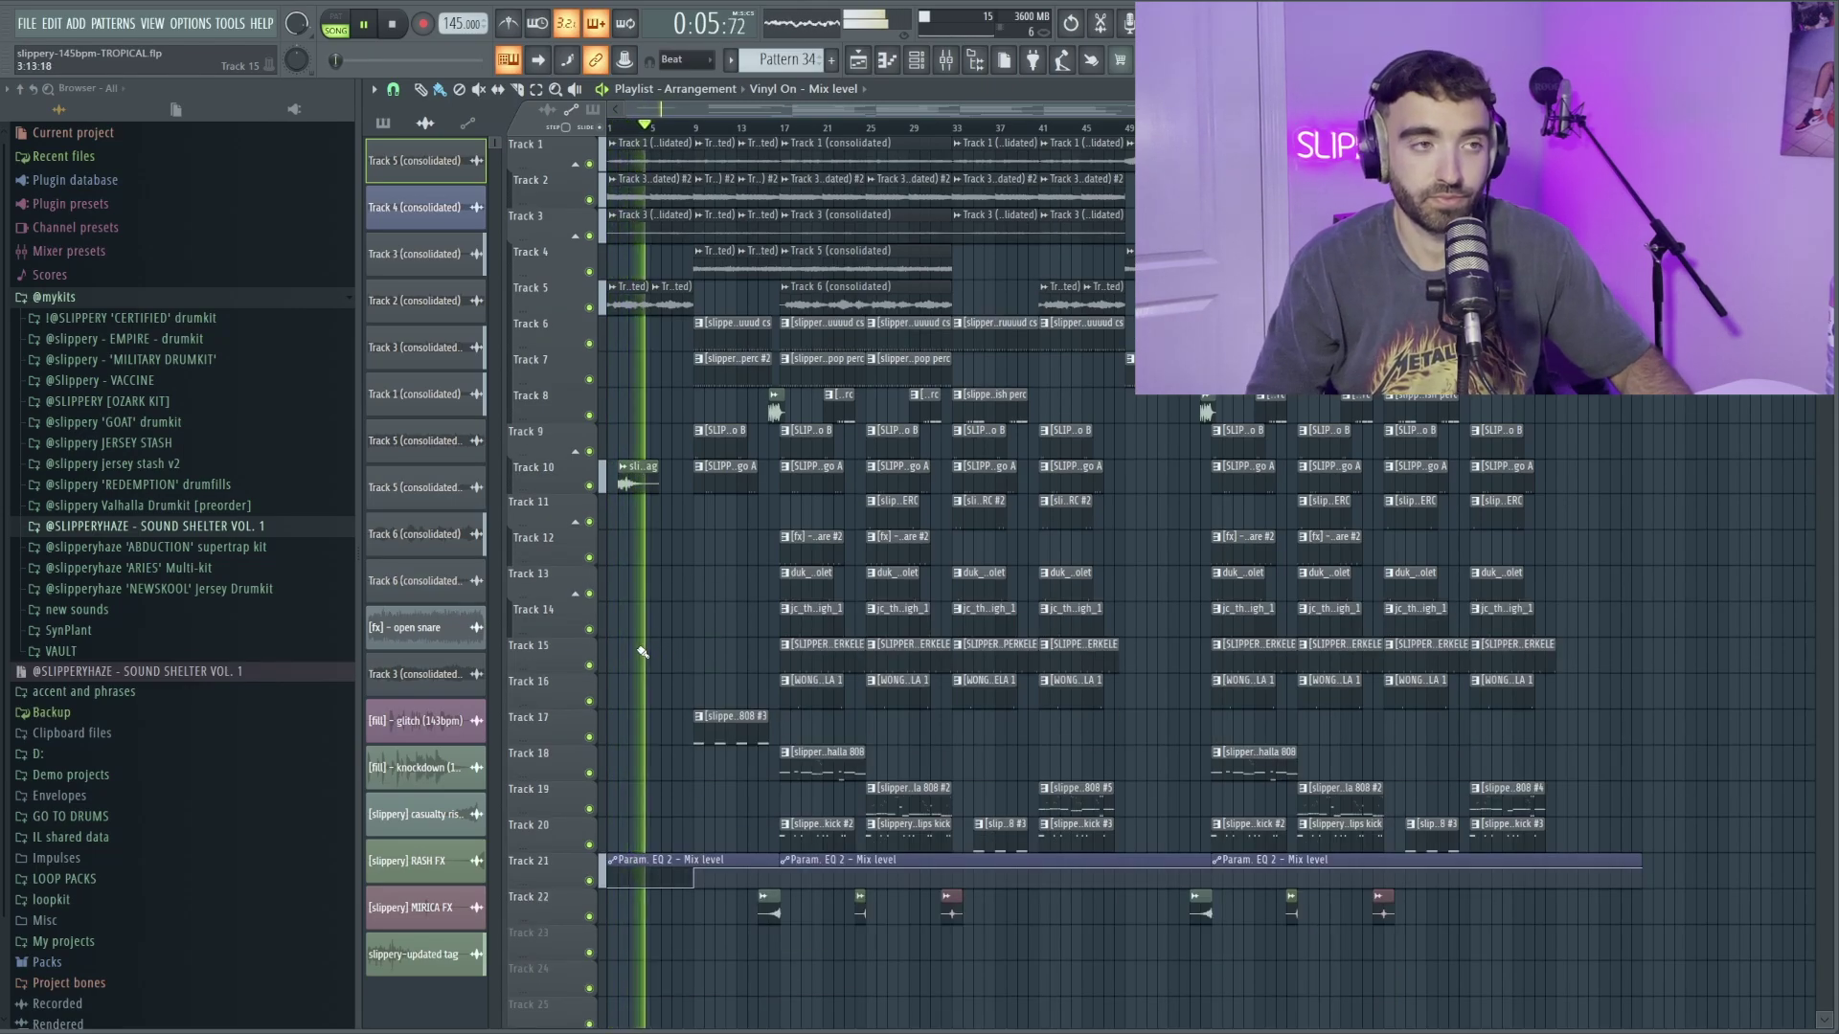
{"action": "scroll", "coordinate": [642, 652], "scroll_direction": "up", "scroll_amount": 2}
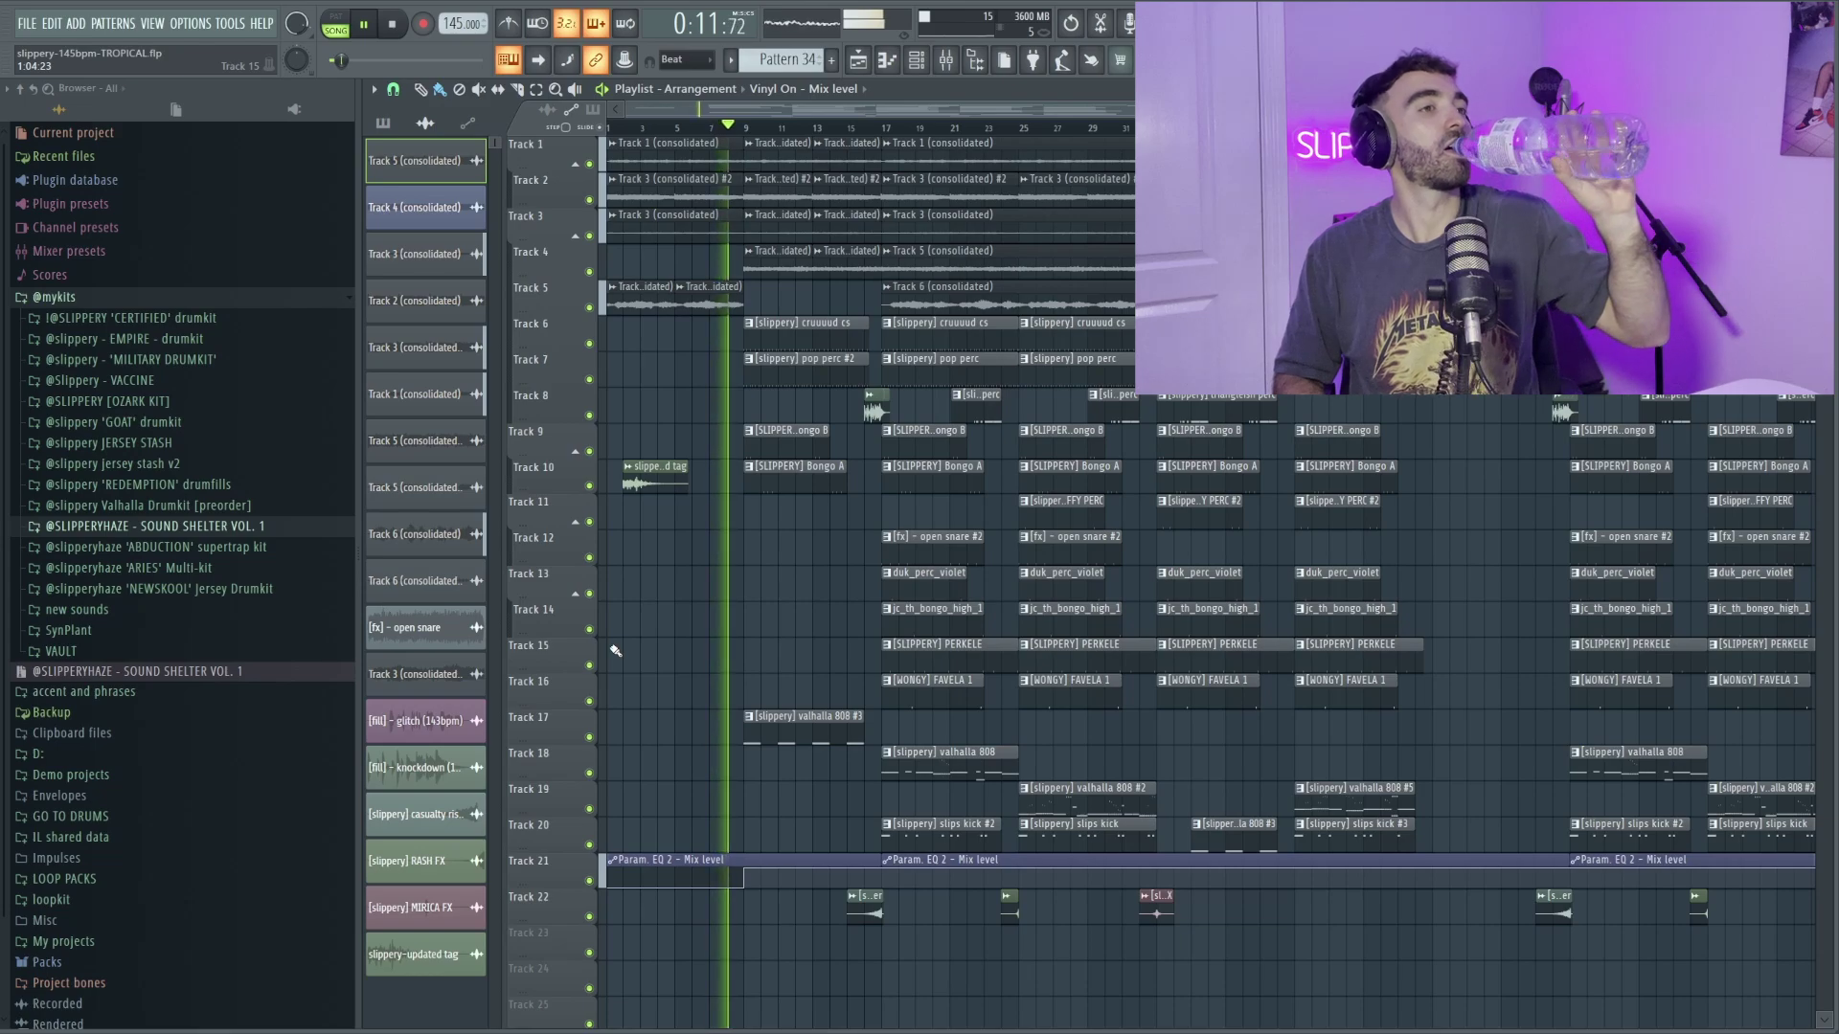
{"action": "scroll", "coordinate": [616, 651], "scroll_direction": "up", "scroll_amount": 1}
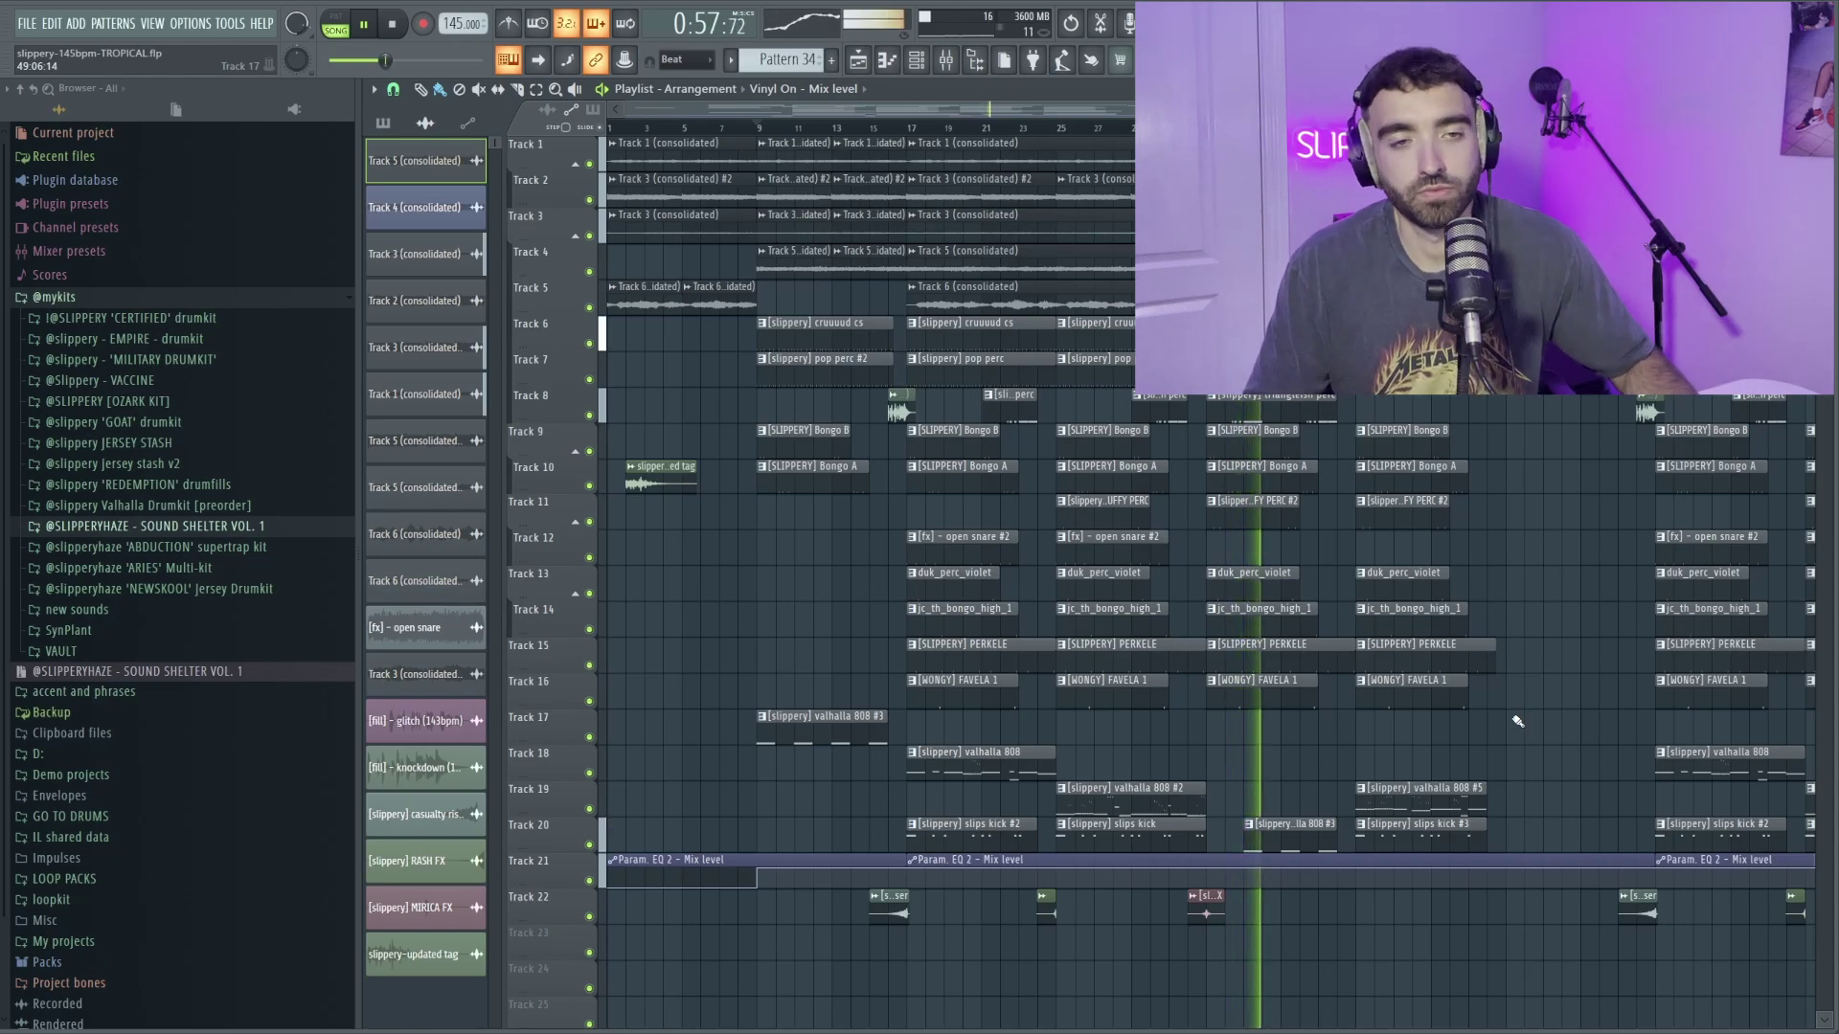
{"action": "scroll", "coordinate": [1520, 706], "scroll_direction": "down", "scroll_amount": 2}
{"action": "scroll", "coordinate": [1508, 704], "scroll_direction": "up", "scroll_amount": 4}
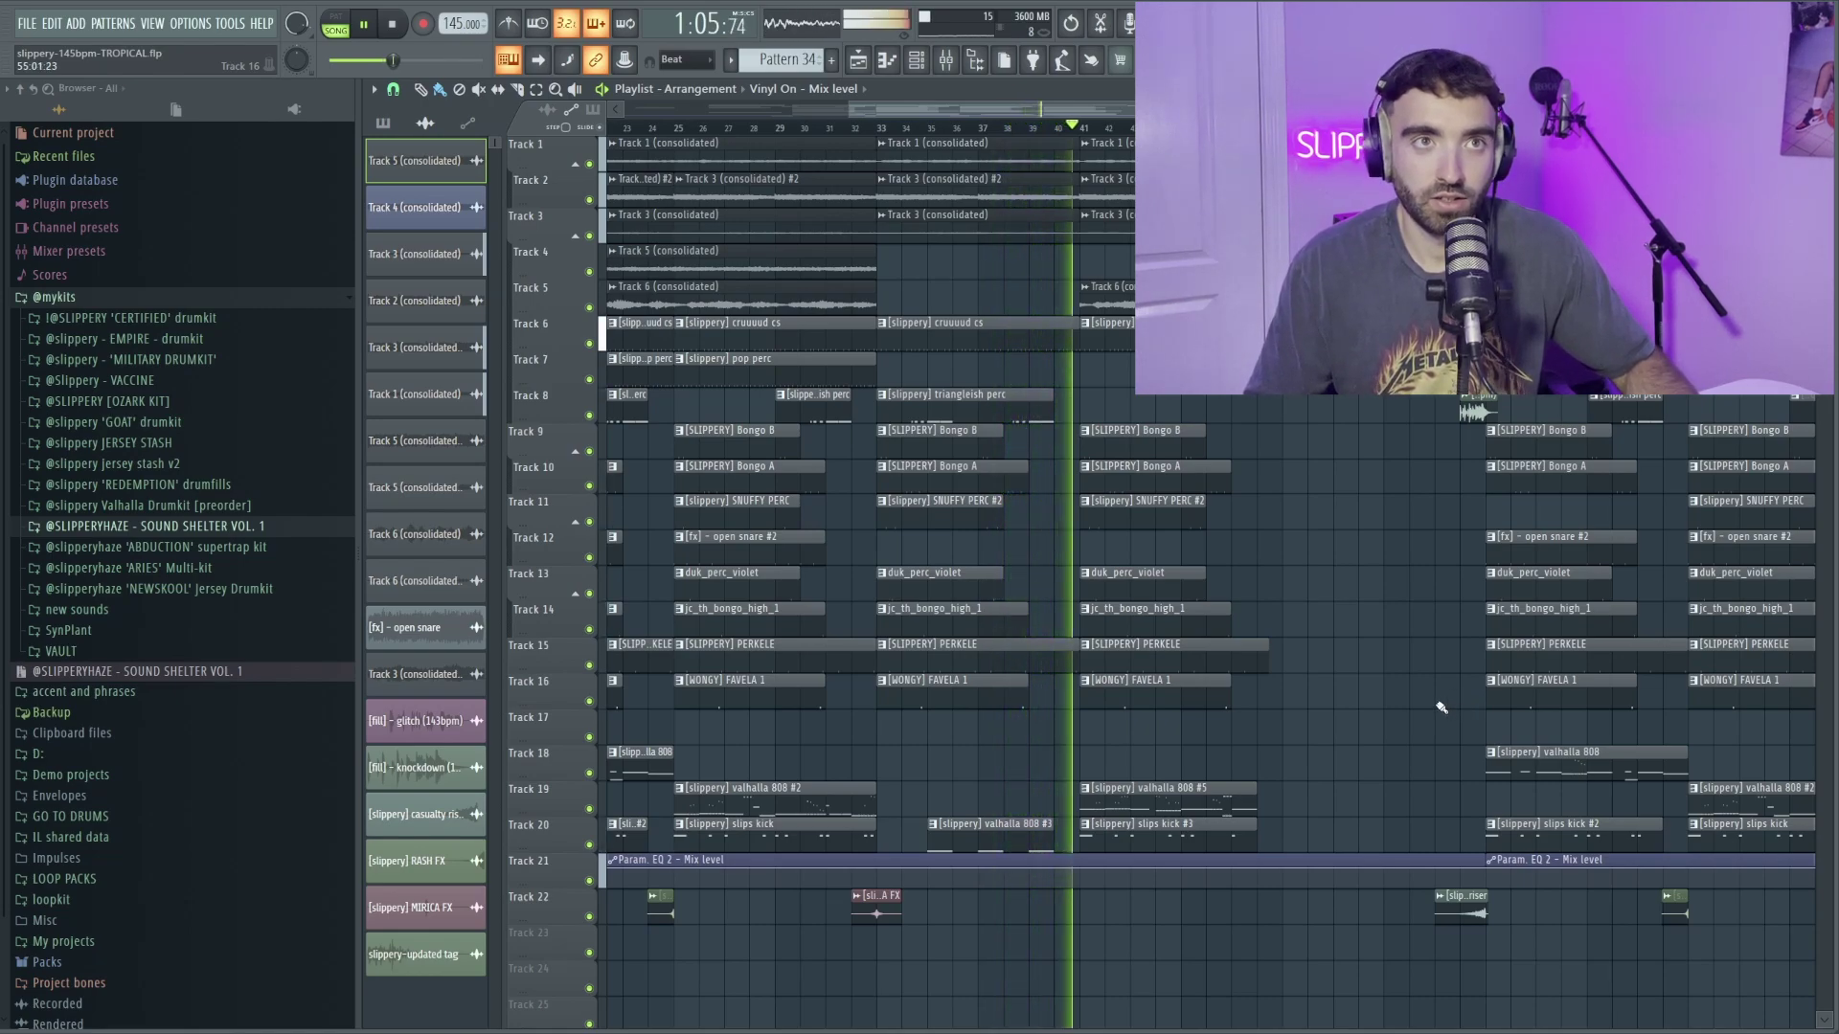
Play the section with valhalla 808 #5 from bar 41 and the breakdown from bar 49, examining which clips drop out.
{"action": "scroll", "coordinate": [1404, 645], "scroll_direction": "up", "scroll_amount": 3, "text": "ctrl"}
{"action": "key", "text": "space"}
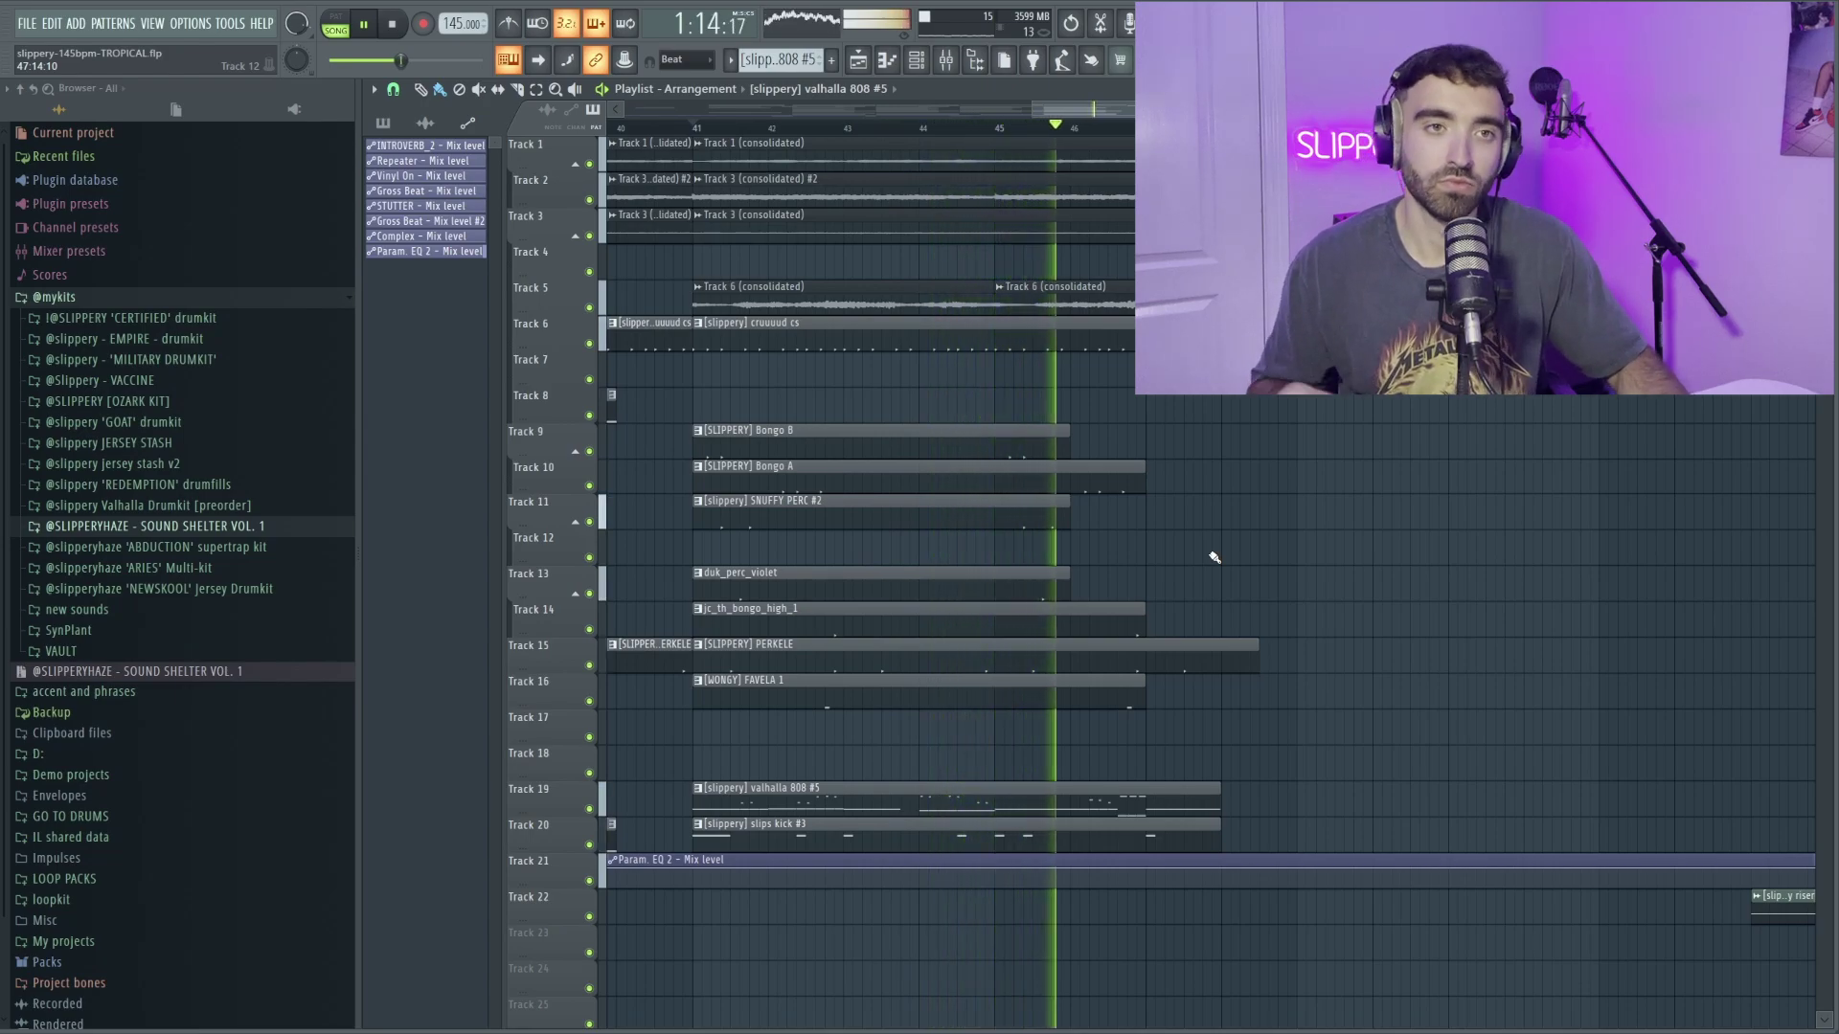
{"action": "scroll", "coordinate": [1215, 558], "scroll_direction": "down", "scroll_amount": 5}
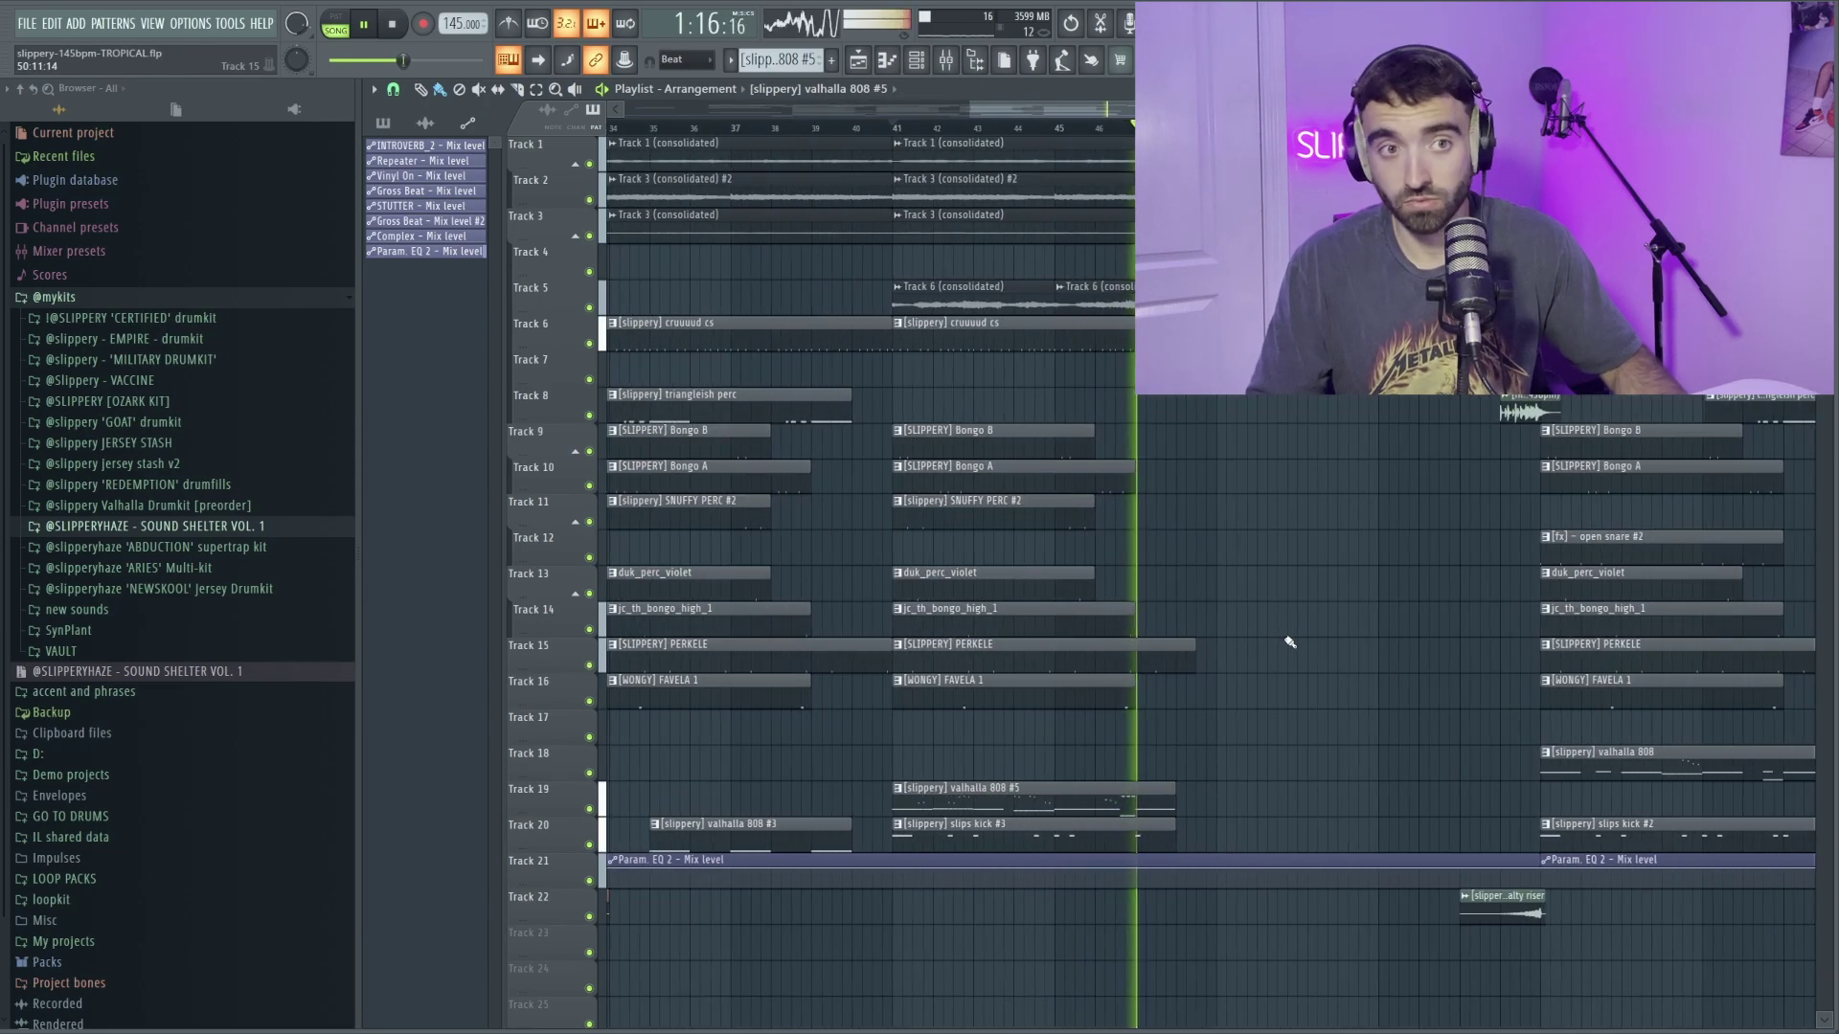
{"action": "scroll", "coordinate": [1290, 642], "scroll_direction": "up", "scroll_amount": 3}
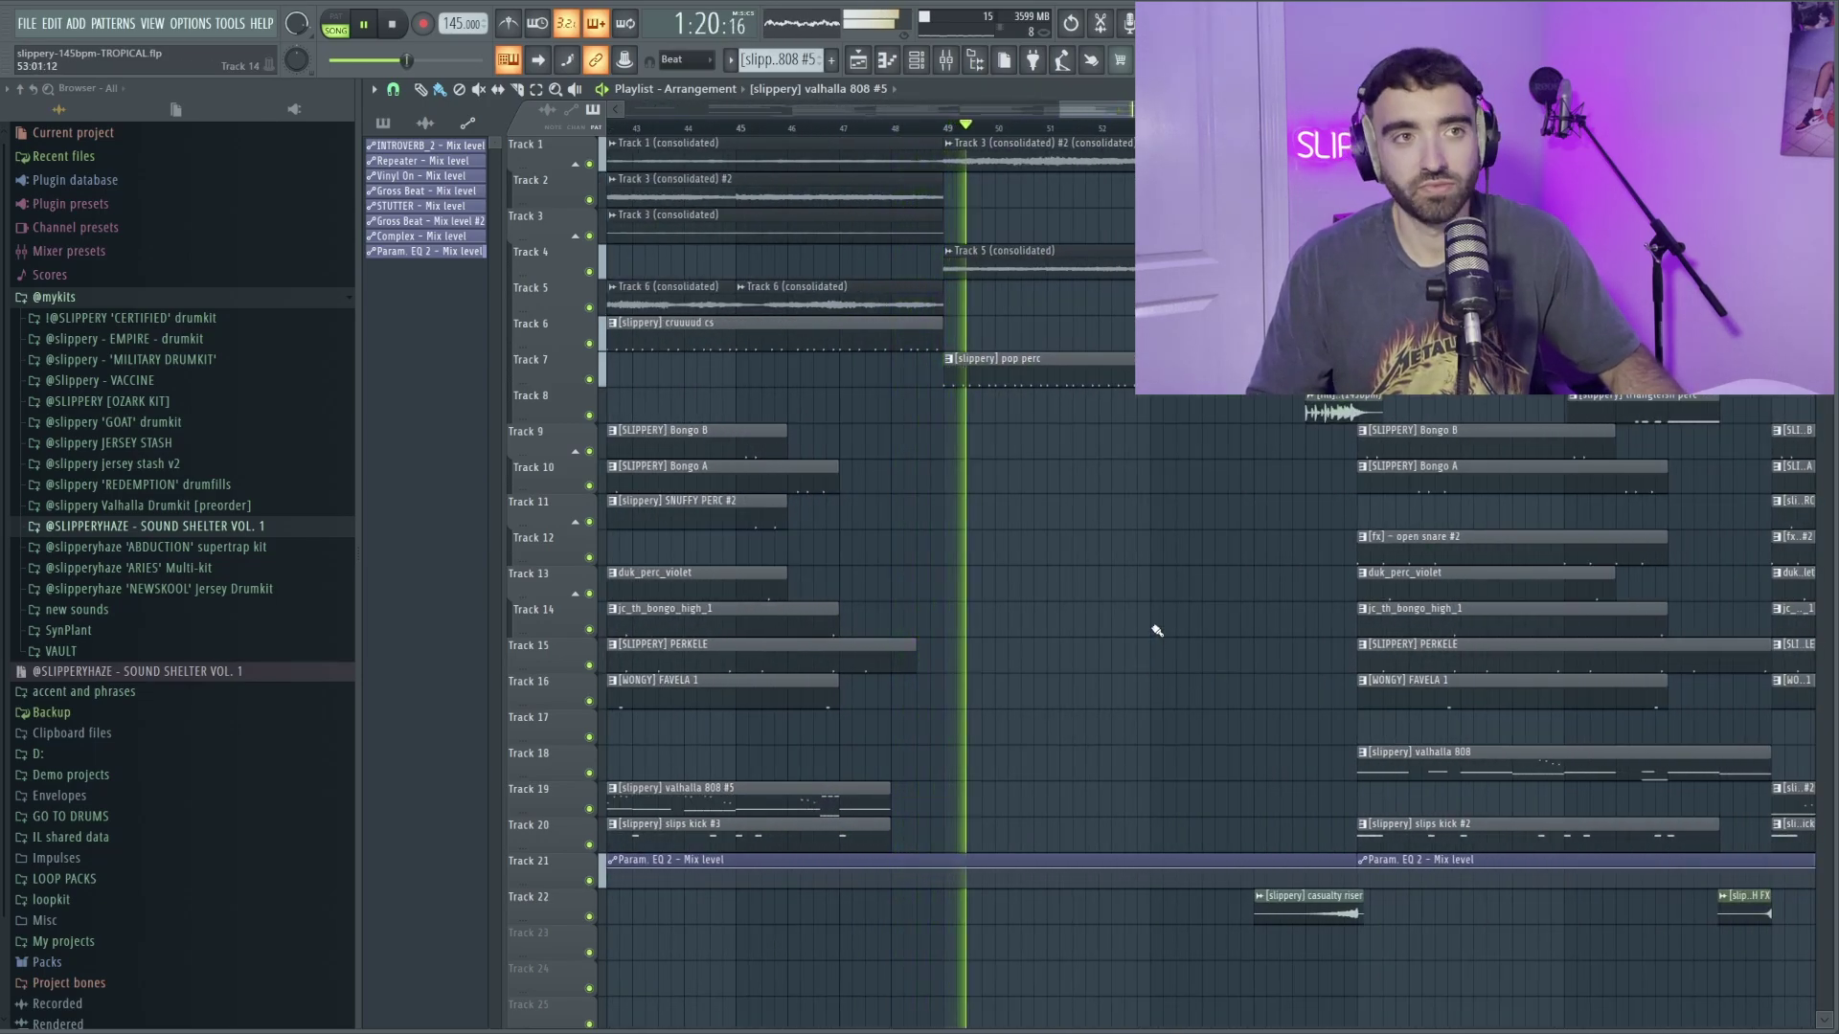
{"action": "scroll", "coordinate": [1164, 603], "scroll_direction": "down", "scroll_amount": 2}
{"action": "scroll", "coordinate": [1165, 587], "scroll_direction": "up", "scroll_amount": 3}
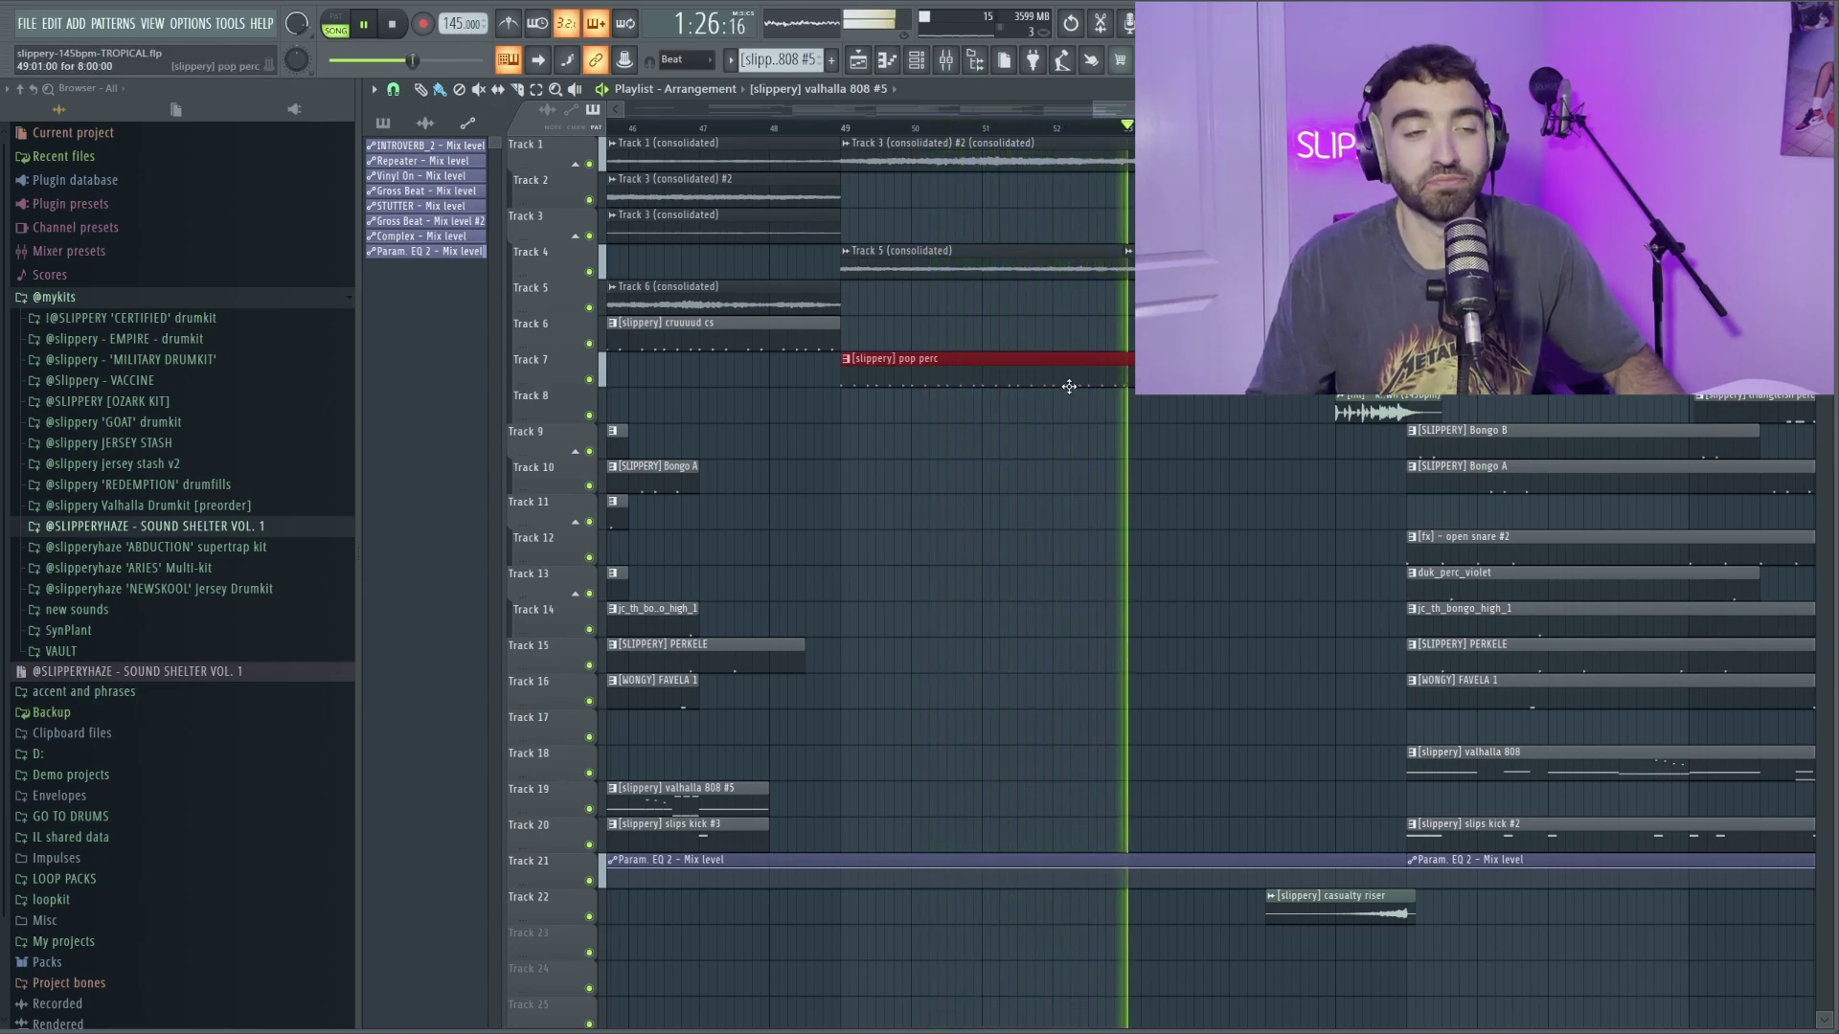
{"action": "scroll", "coordinate": [1124, 412], "scroll_direction": "down", "scroll_amount": 5}
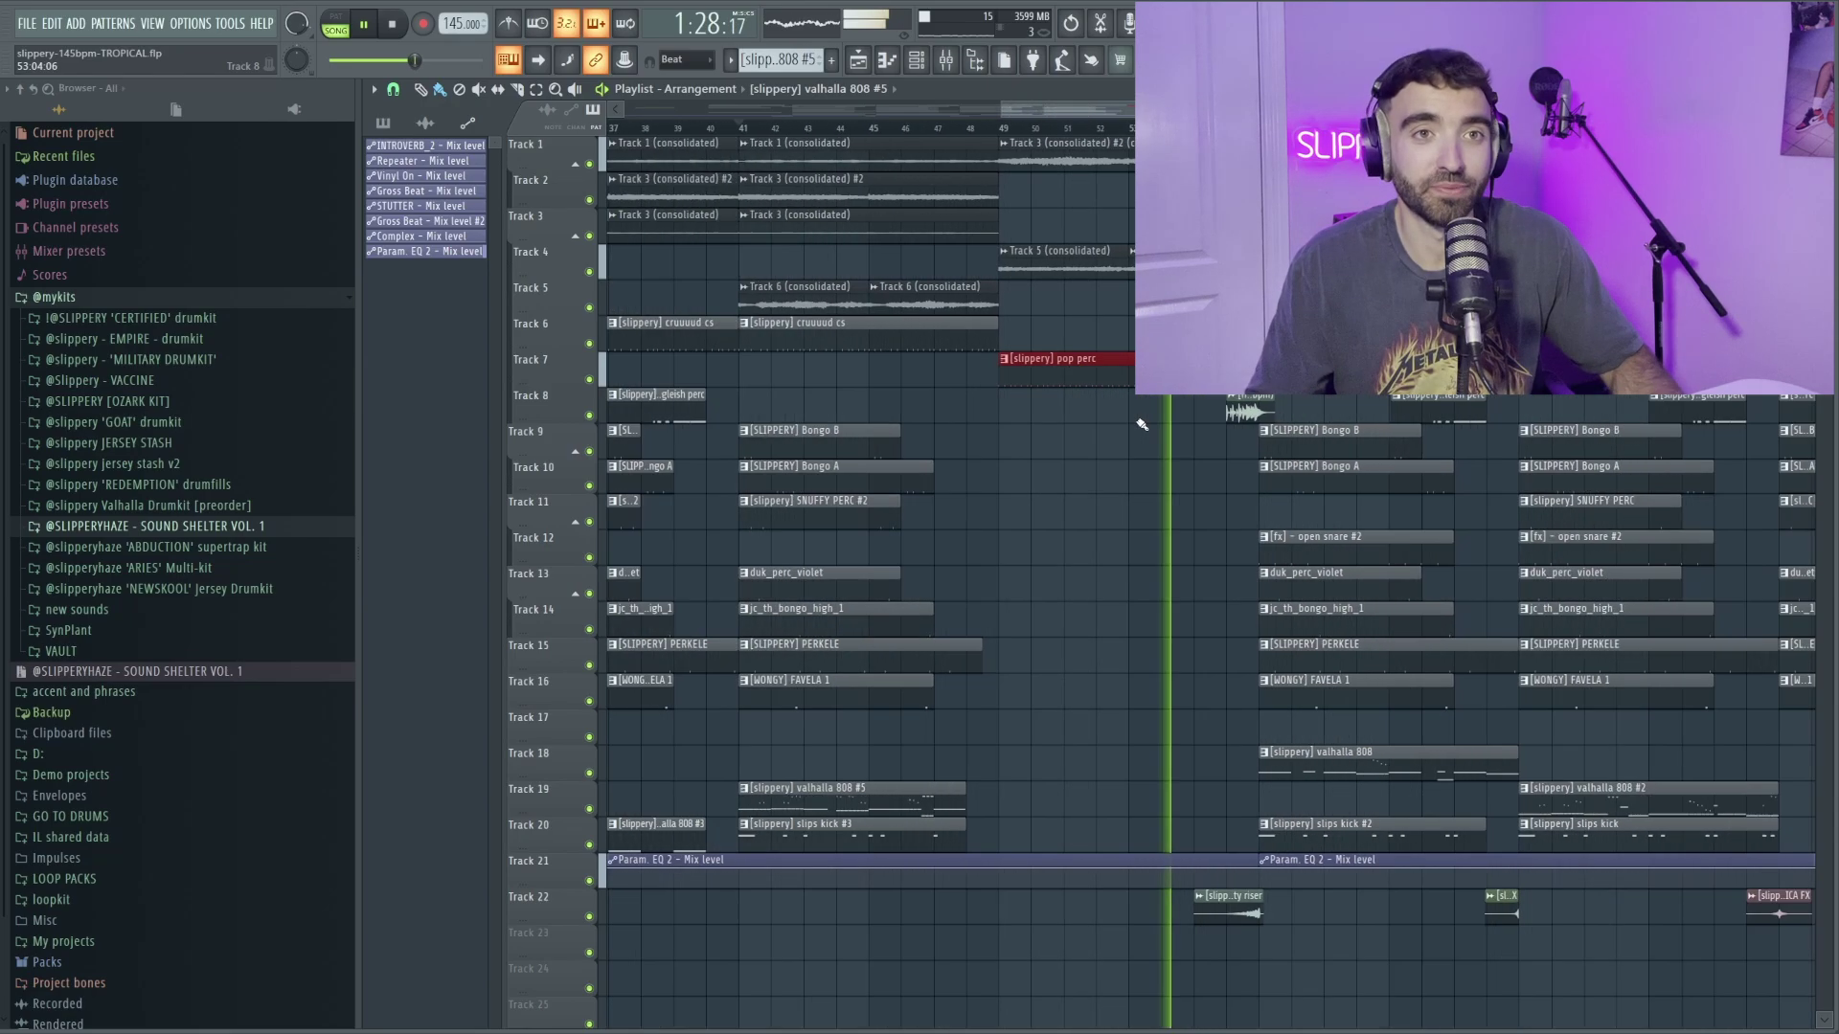
{"action": "scroll", "coordinate": [1230, 480], "scroll_direction": "up", "scroll_amount": 4}
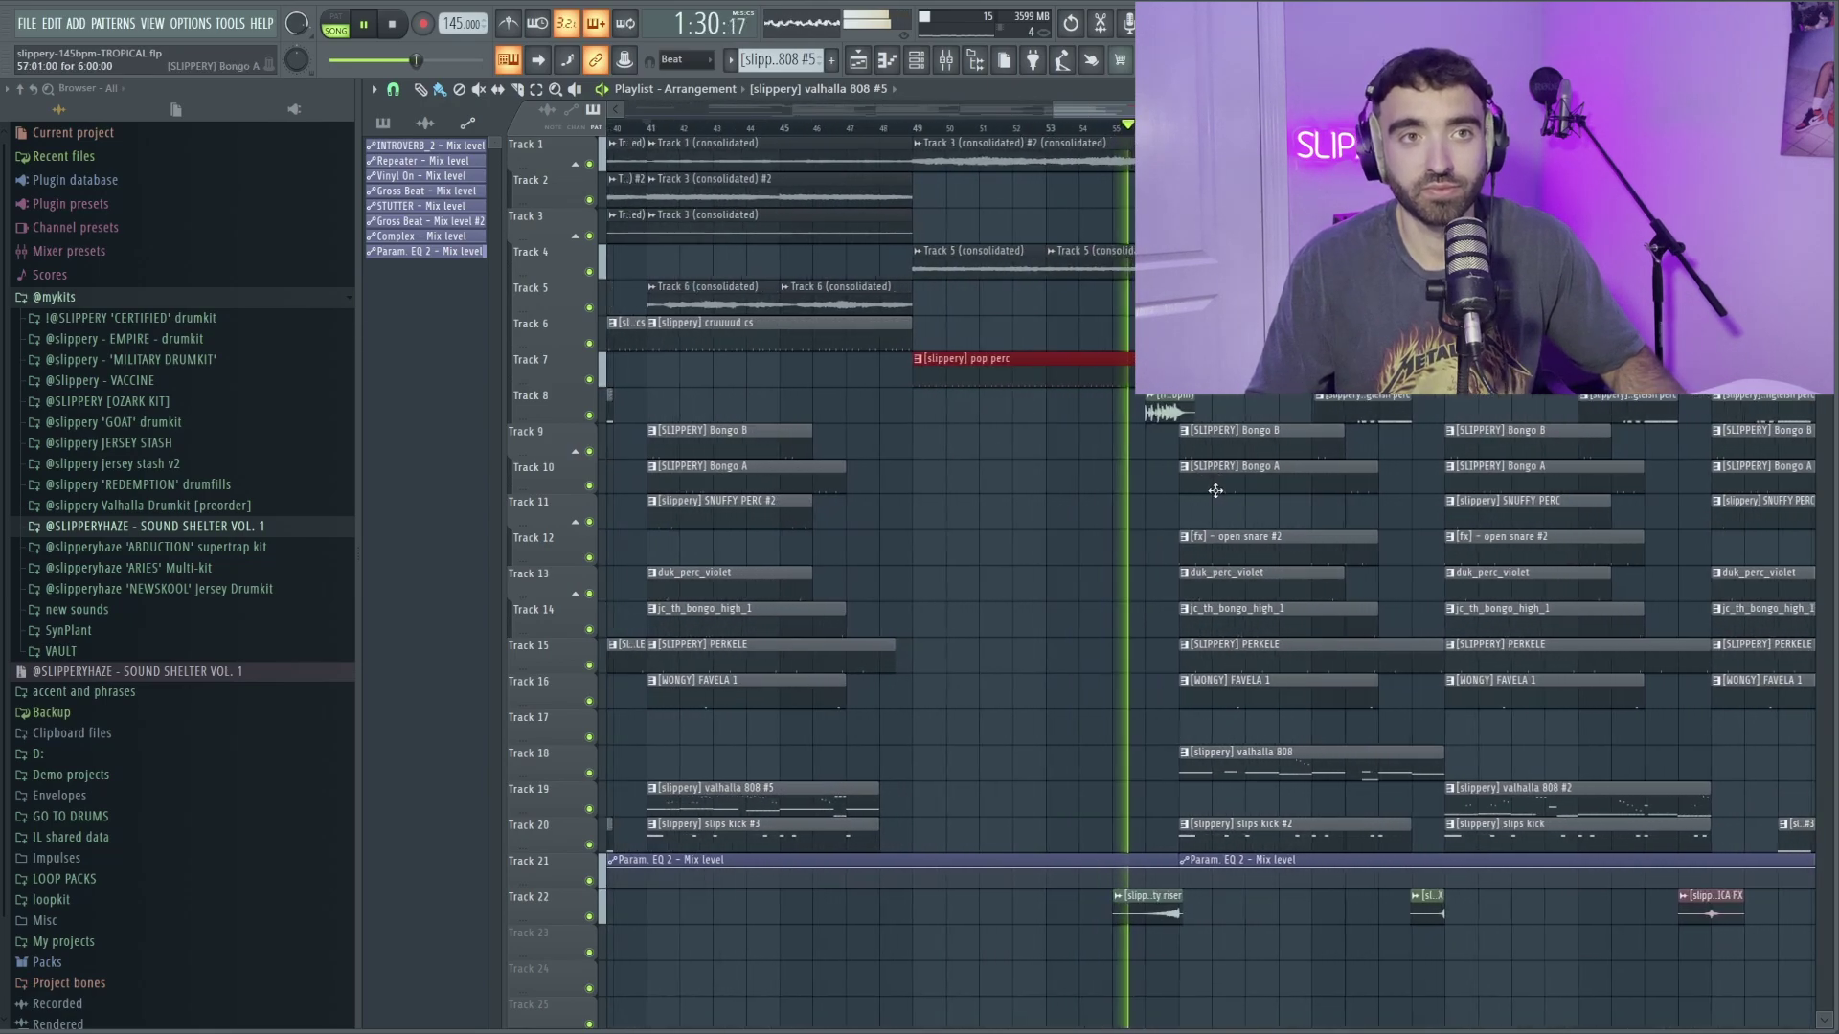